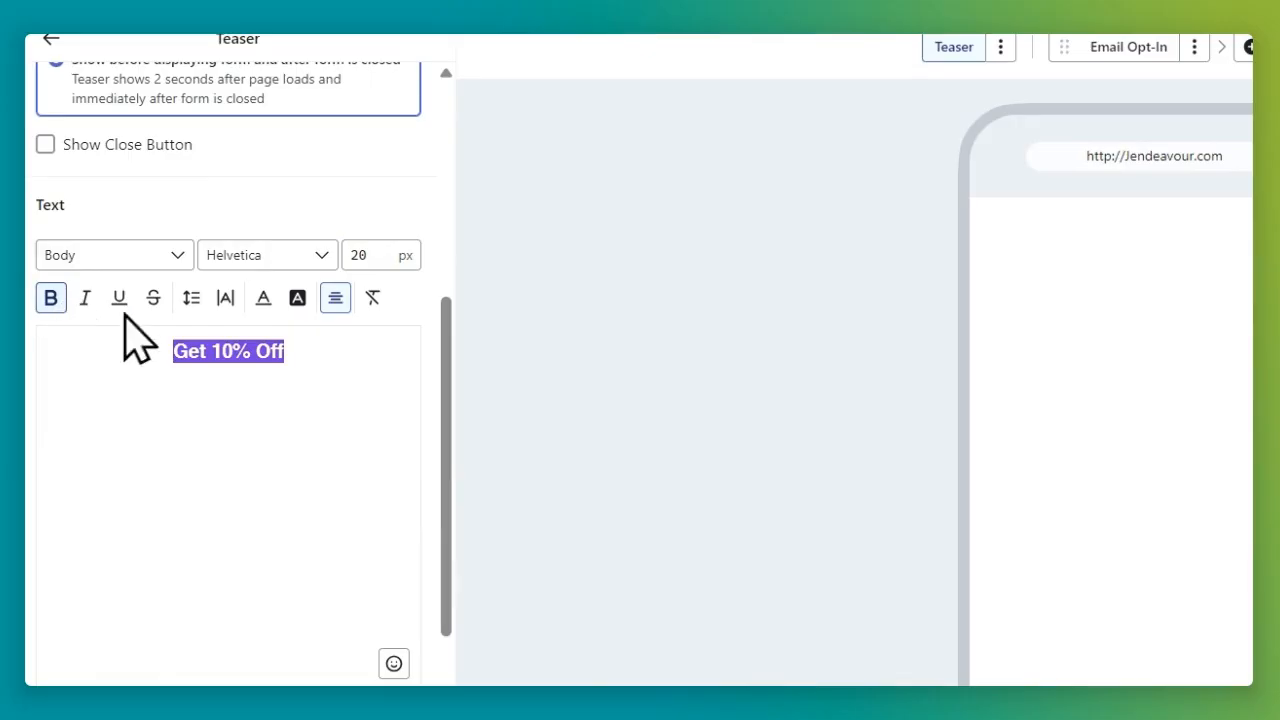
Step: Set the teaser's horizontal block margin to 20 px
{"action": "left_click", "coordinate": [303, 366]}
{"action": "scroll", "coordinate": [312, 400], "scroll_direction": "down", "scroll_amount": 4}
{"action": "scroll", "coordinate": [186, 446], "scroll_direction": "up", "scroll_amount": 5}
{"action": "scroll", "coordinate": [125, 441], "scroll_direction": "down", "scroll_amount": 5}
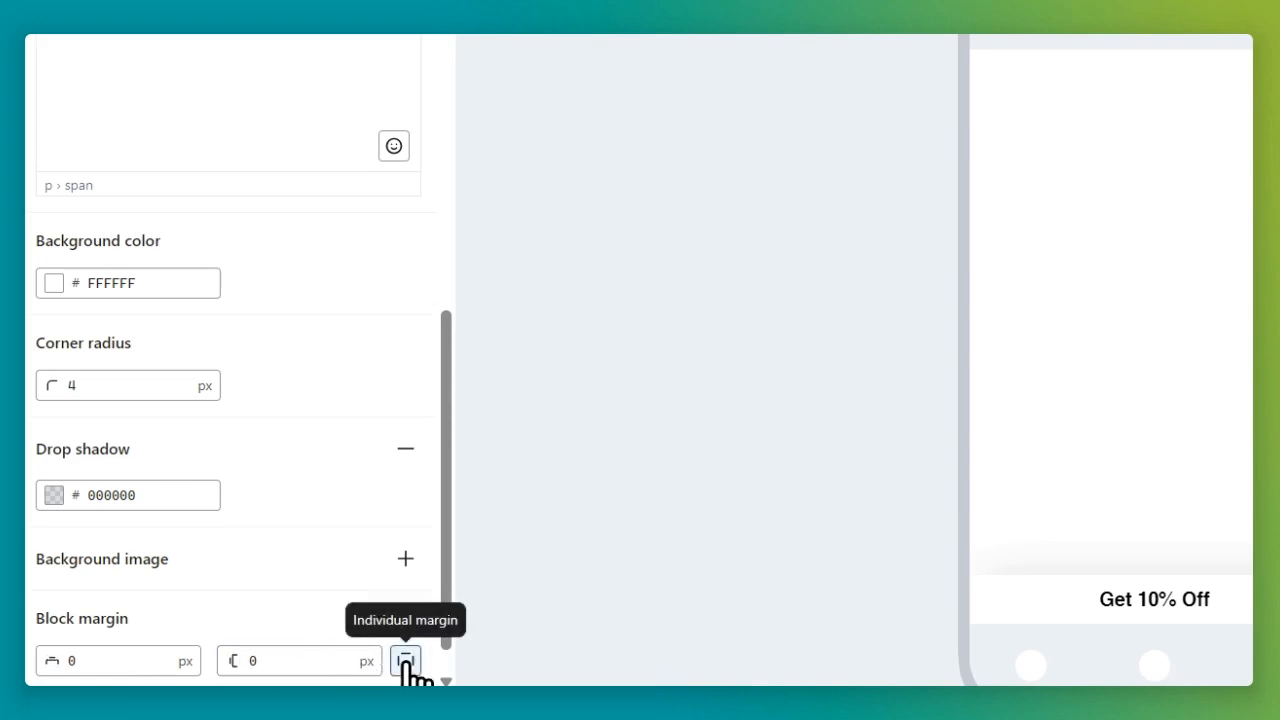
{"action": "left_click", "coordinate": [276, 641]}
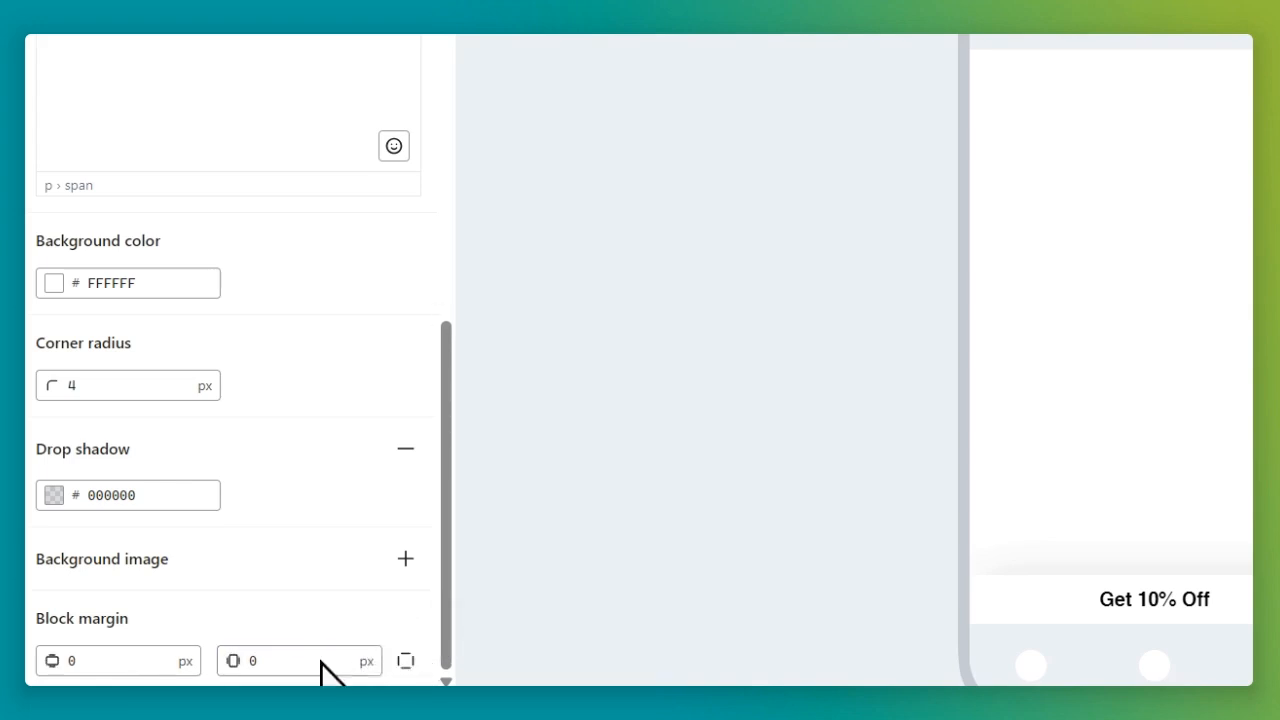
{"action": "left_click", "coordinate": [270, 660]}
{"action": "type", "text": "2"}
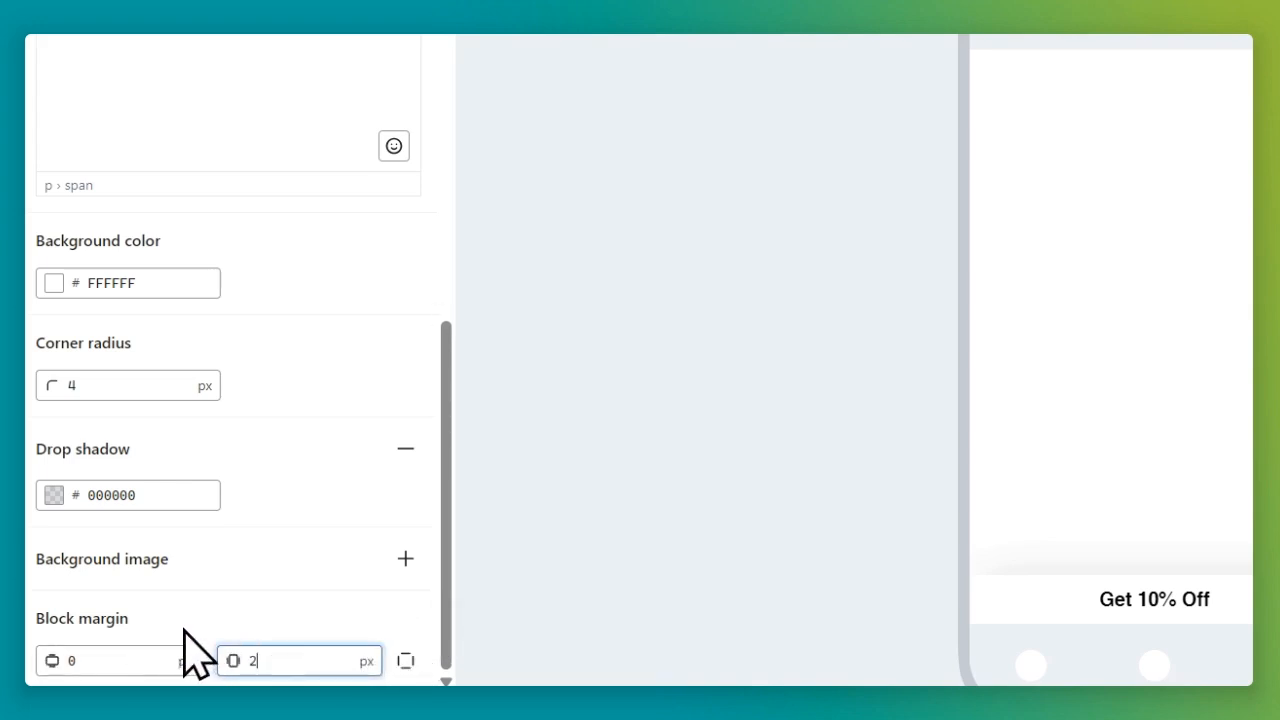
{"action": "type", "text": "0"}
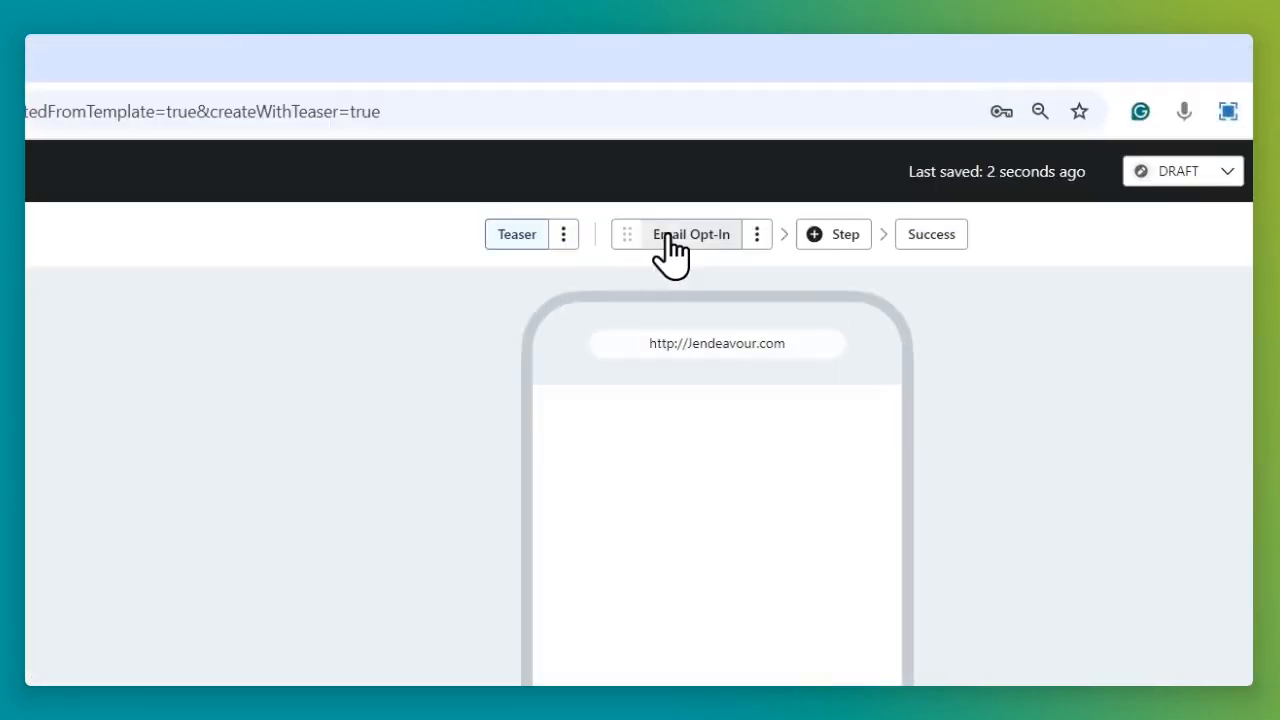
Step: Open the Email Opt-In step and delete its "Limited Time 10% off" heading block
{"action": "left_click", "coordinate": [740, 168]}
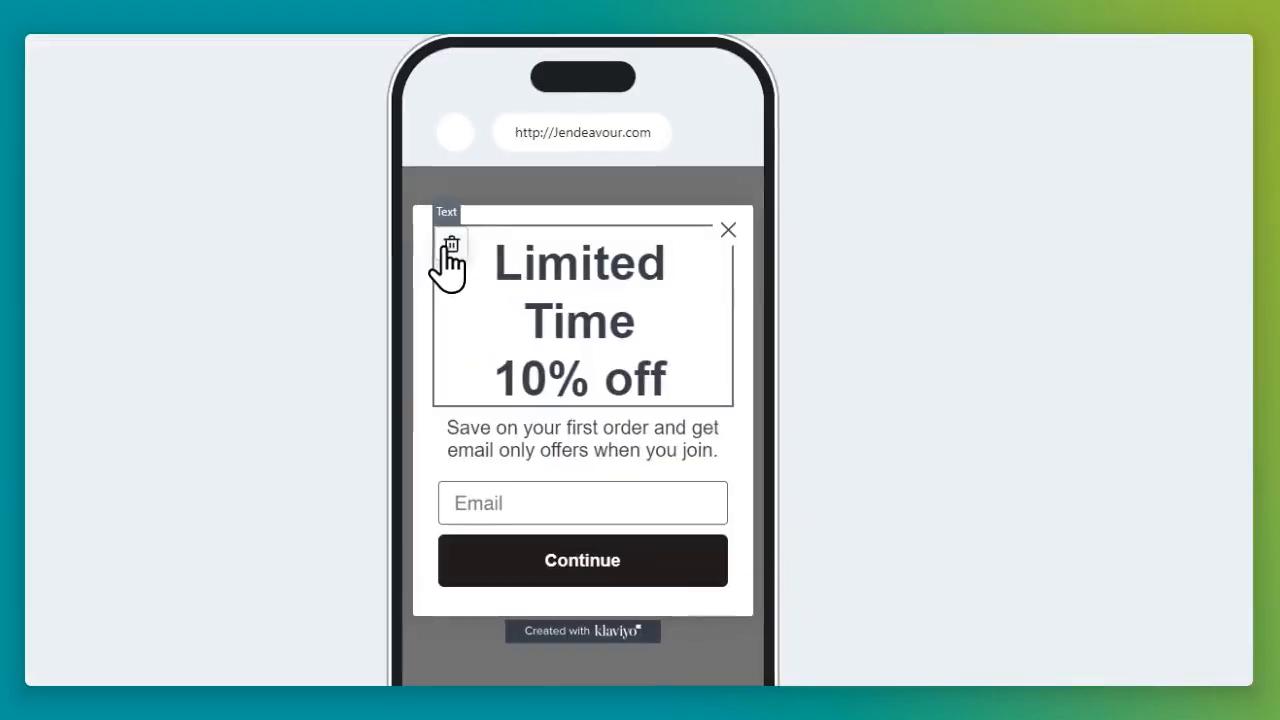
{"action": "left_click", "coordinate": [684, 345]}
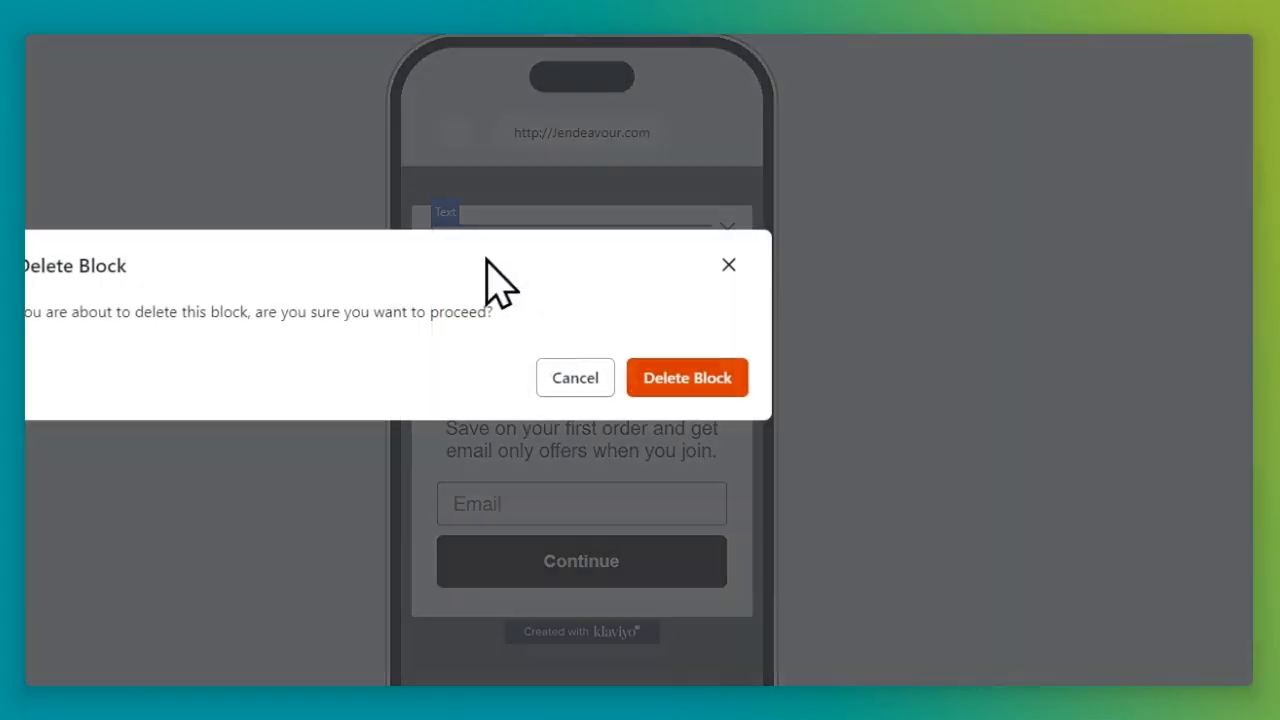
{"action": "left_click", "coordinate": [868, 438]}
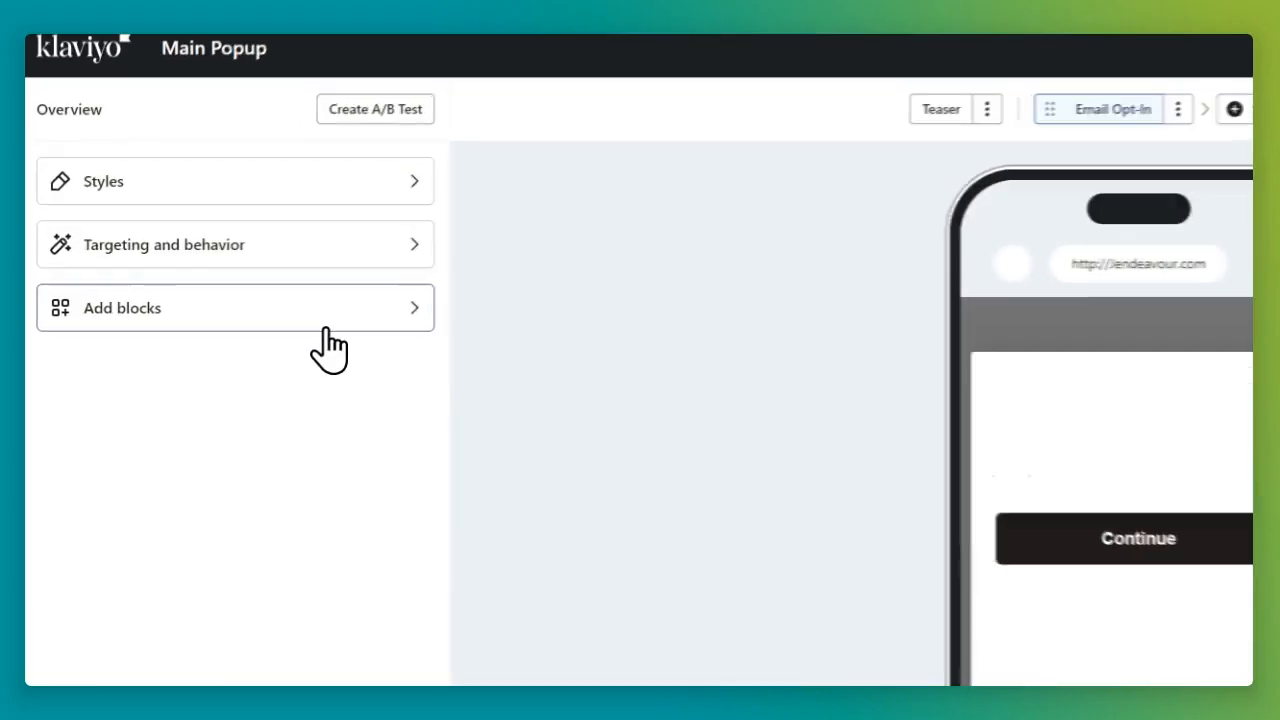
Step: Add an image block above the Continue button and a text block directly beneath the image
{"action": "left_click", "coordinate": [221, 306]}
{"action": "left_click_drag", "start_coordinate": [355, 255], "coordinate": [1163, 541]}
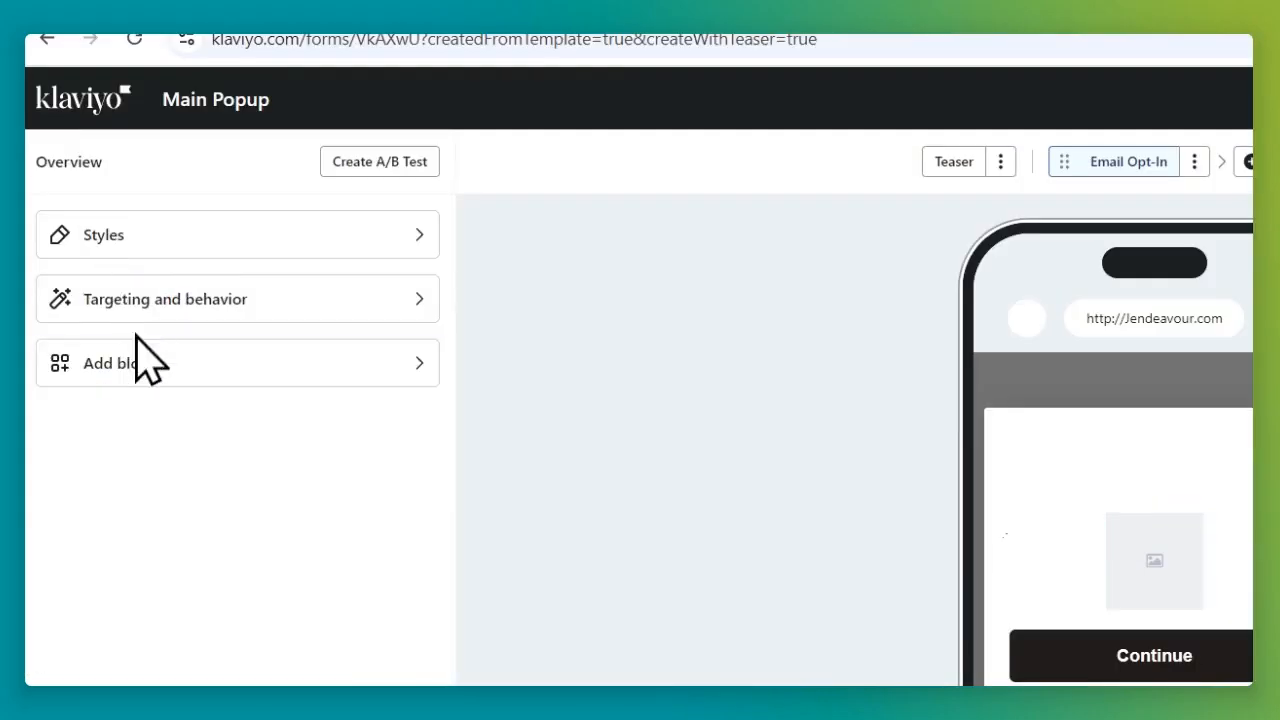
{"action": "left_click", "coordinate": [135, 362]}
{"action": "left_click_drag", "start_coordinate": [169, 286], "coordinate": [1164, 595]}
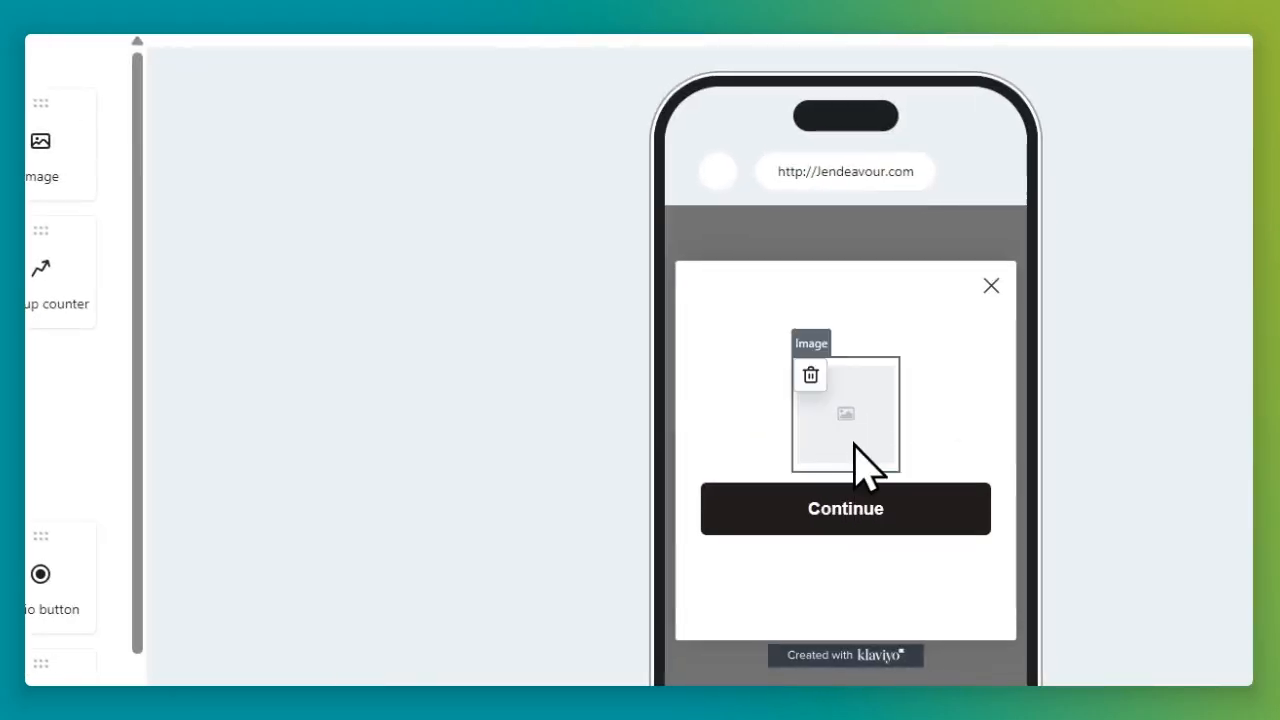
Step: Add a button block below the text block and a second text block between it and the Continue button
{"action": "left_click", "coordinate": [55, 164]}
{"action": "left_click", "coordinate": [214, 372]}
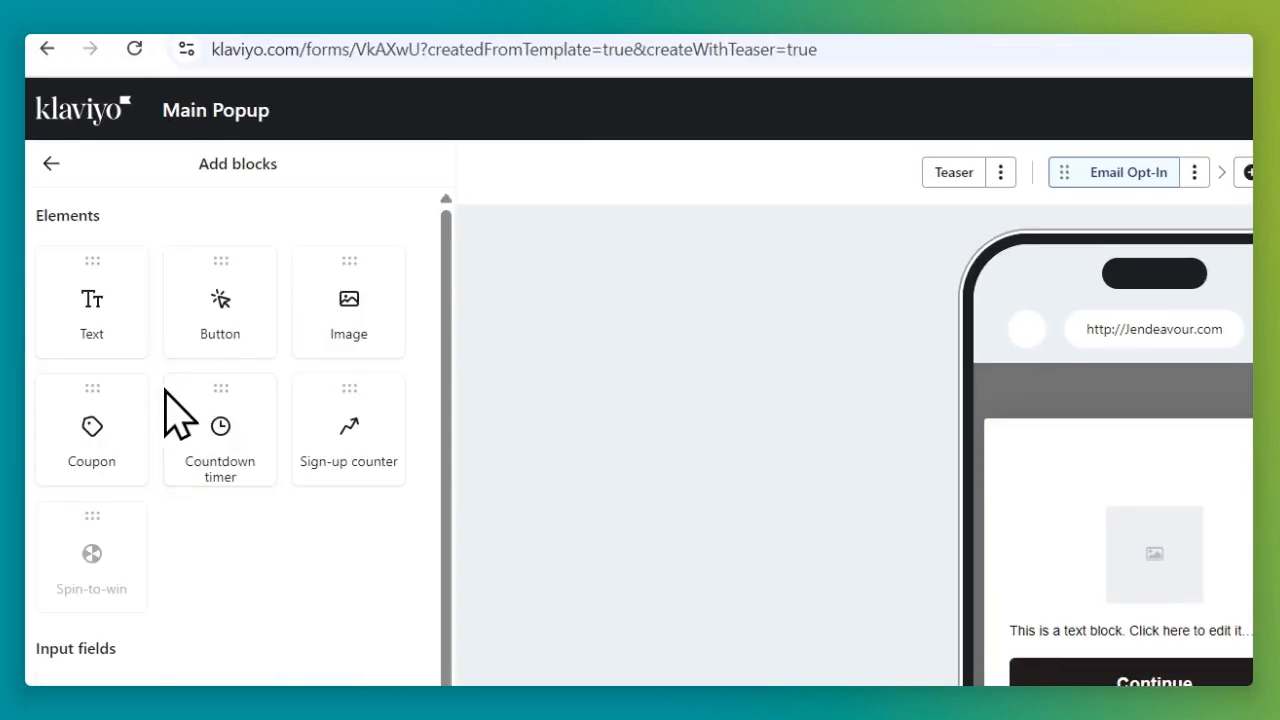
{"action": "left_click_drag", "start_coordinate": [249, 323], "coordinate": [860, 442]}
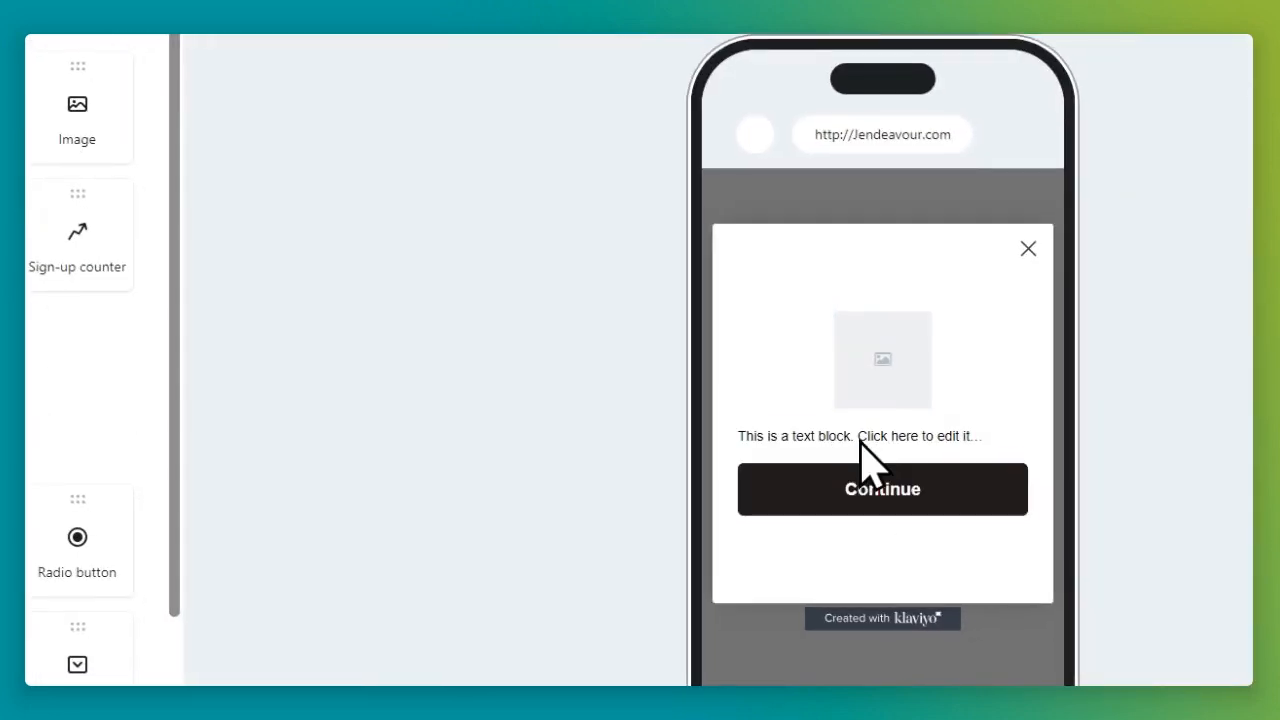
{"action": "left_click", "coordinate": [151, 360]}
{"action": "left_click_drag", "start_coordinate": [98, 290], "coordinate": [777, 470]}
{"action": "left_click", "coordinate": [785, 462]}
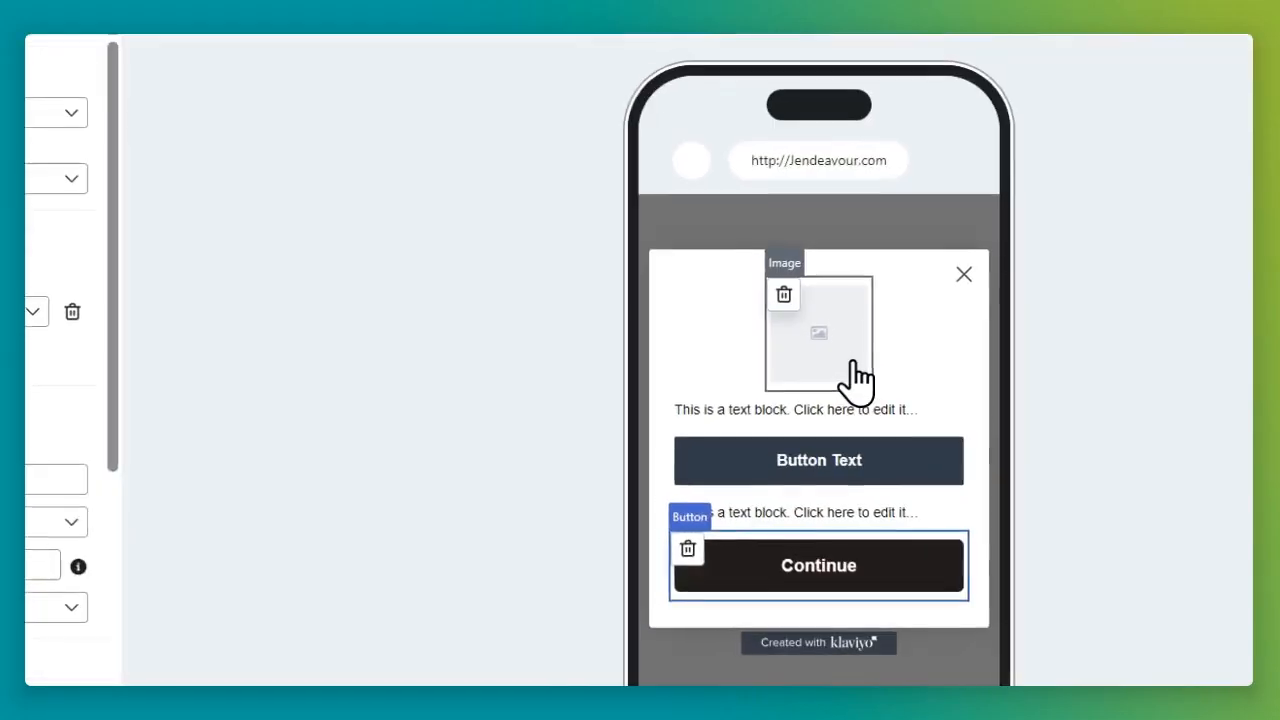
Step: Insert the Huel logo into the image block and reduce its width
{"action": "left_click", "coordinate": [855, 378]}
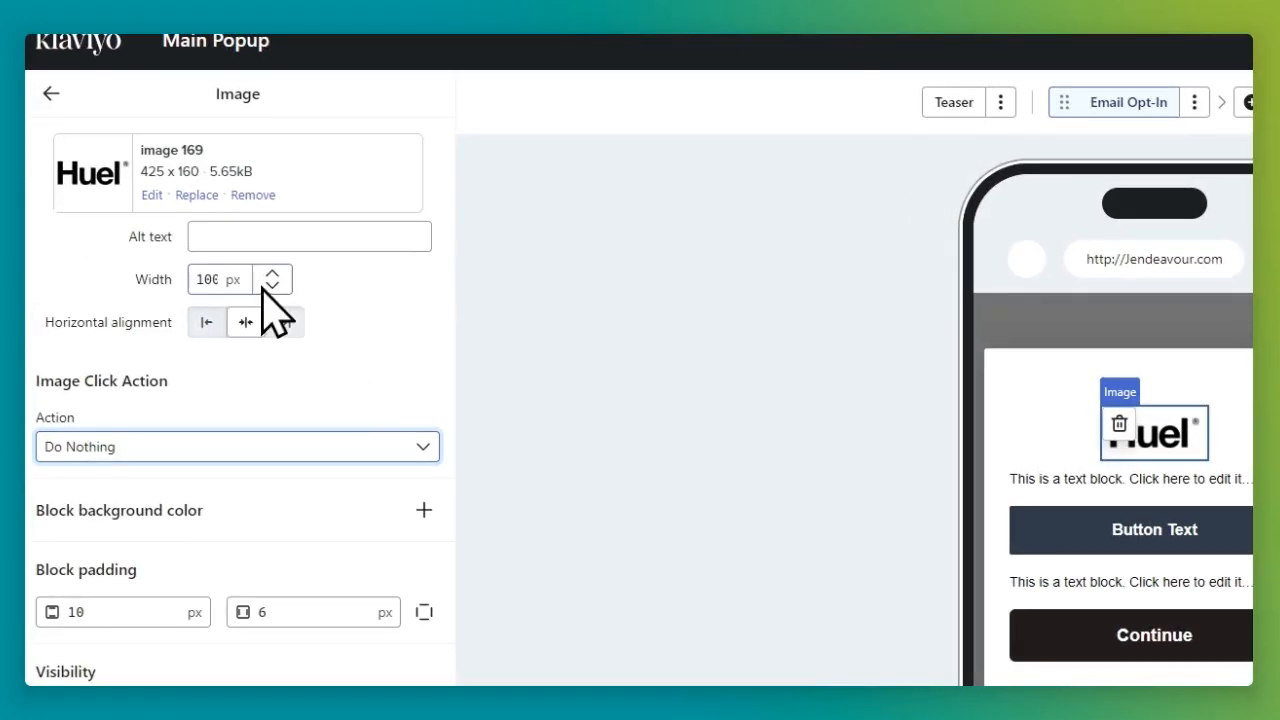
{"action": "double_click", "coordinate": [226, 282]}
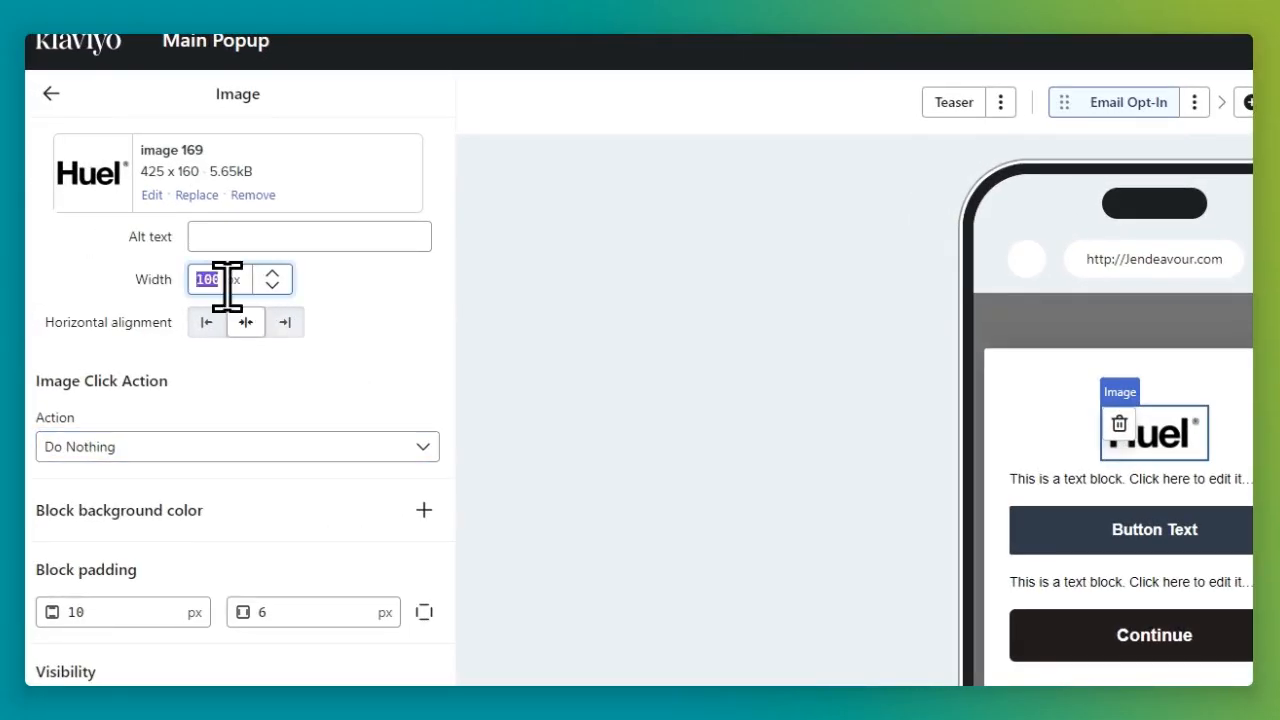
{"action": "left_click", "coordinate": [360, 345]}
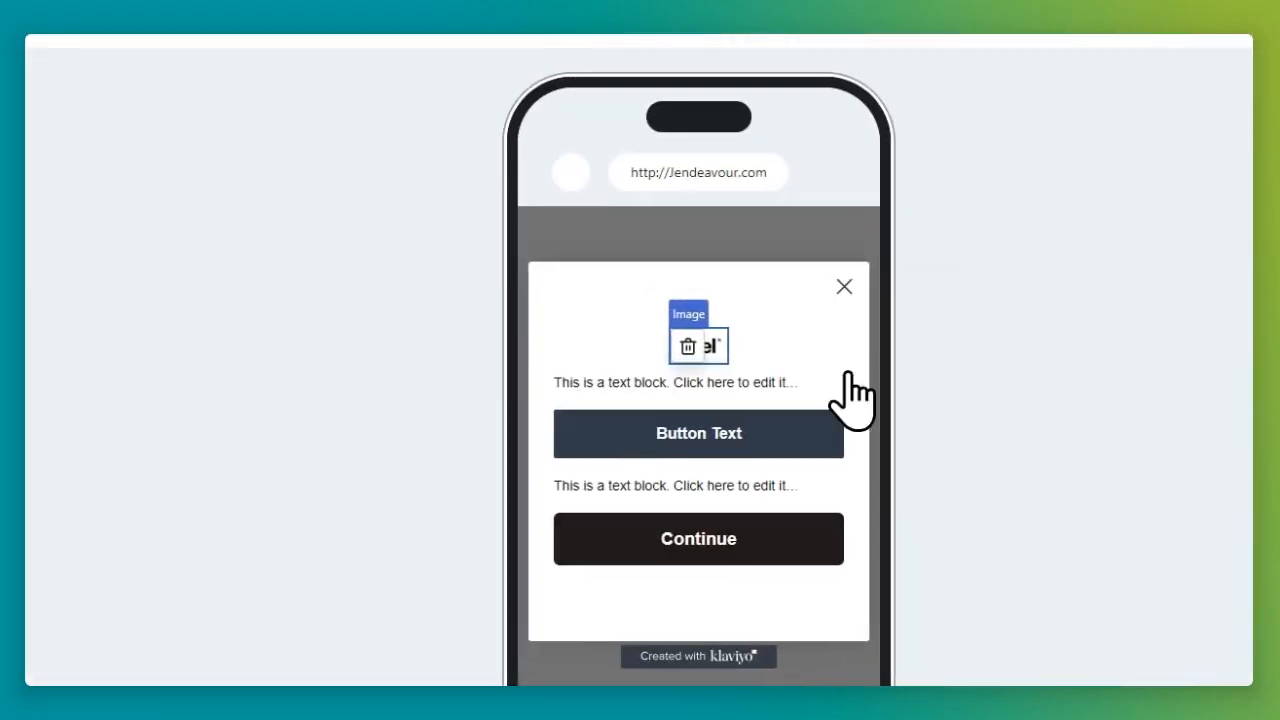
Step: Replace the placeholder in the text block under the logo with "Want 10% Off?"
{"action": "left_click", "coordinate": [1222, 469]}
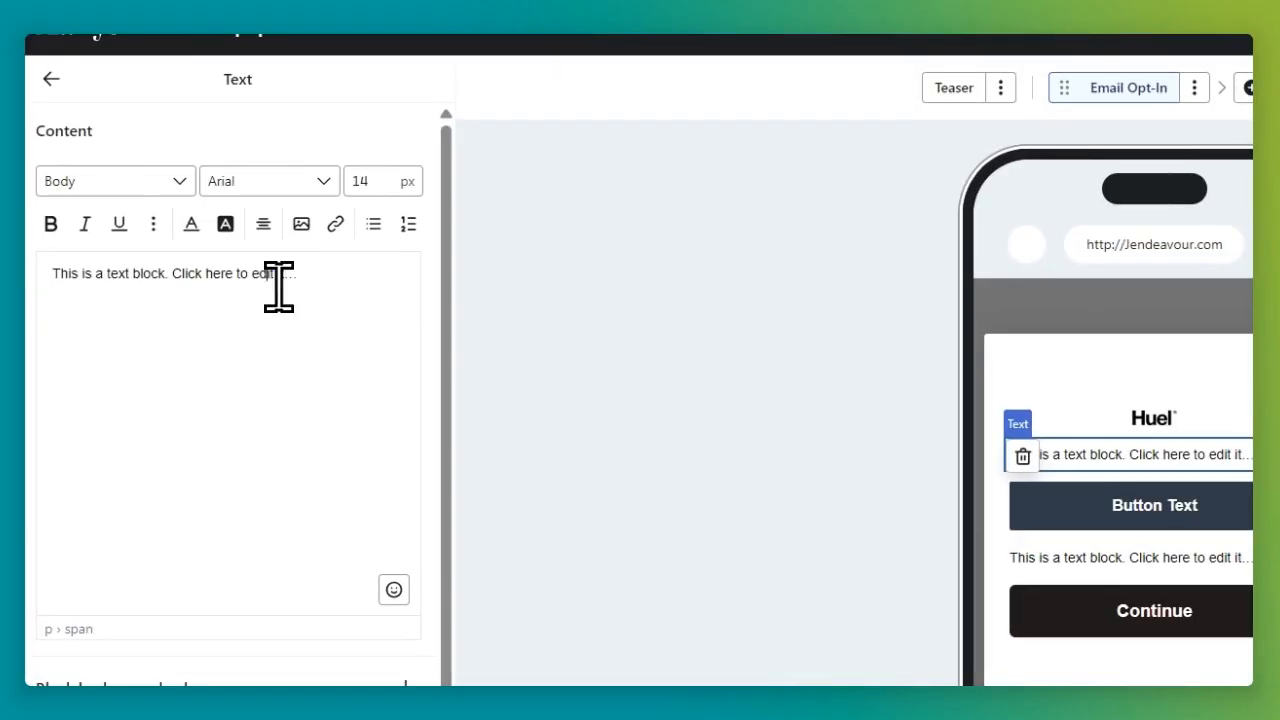
{"action": "triple_click", "coordinate": [277, 286]}
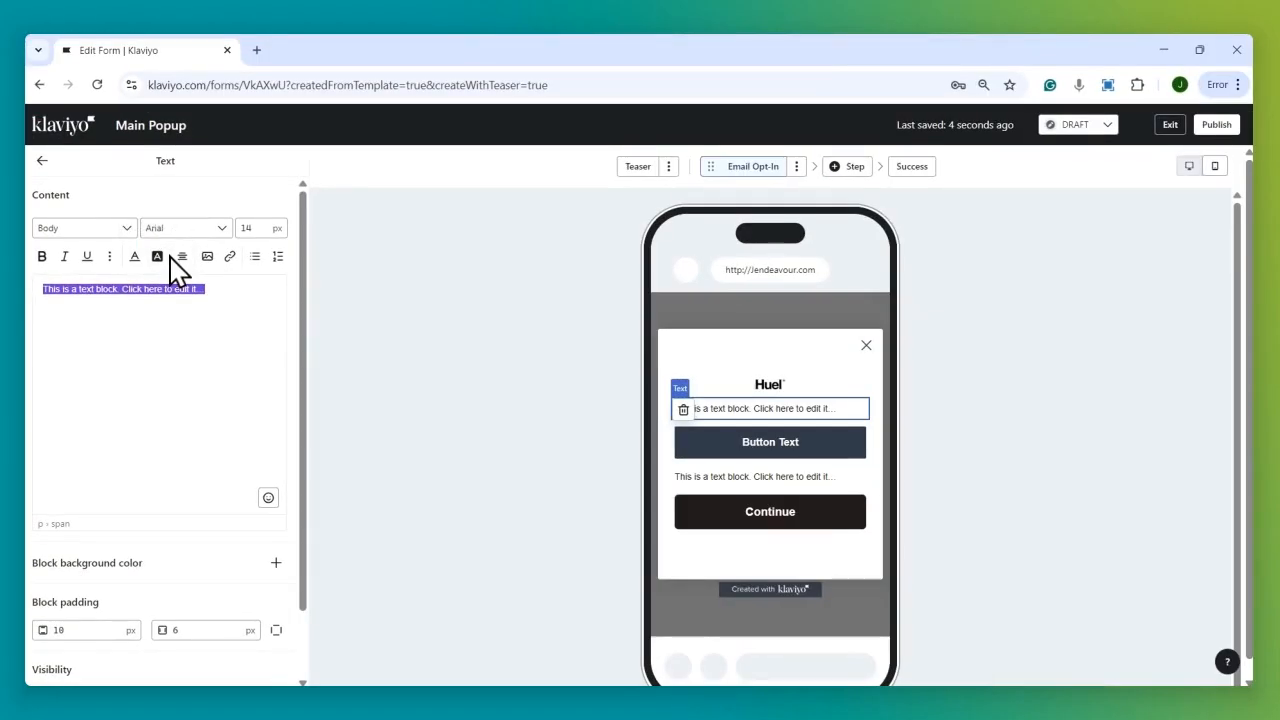
{"action": "type", "text": "Want 10% Off?"}
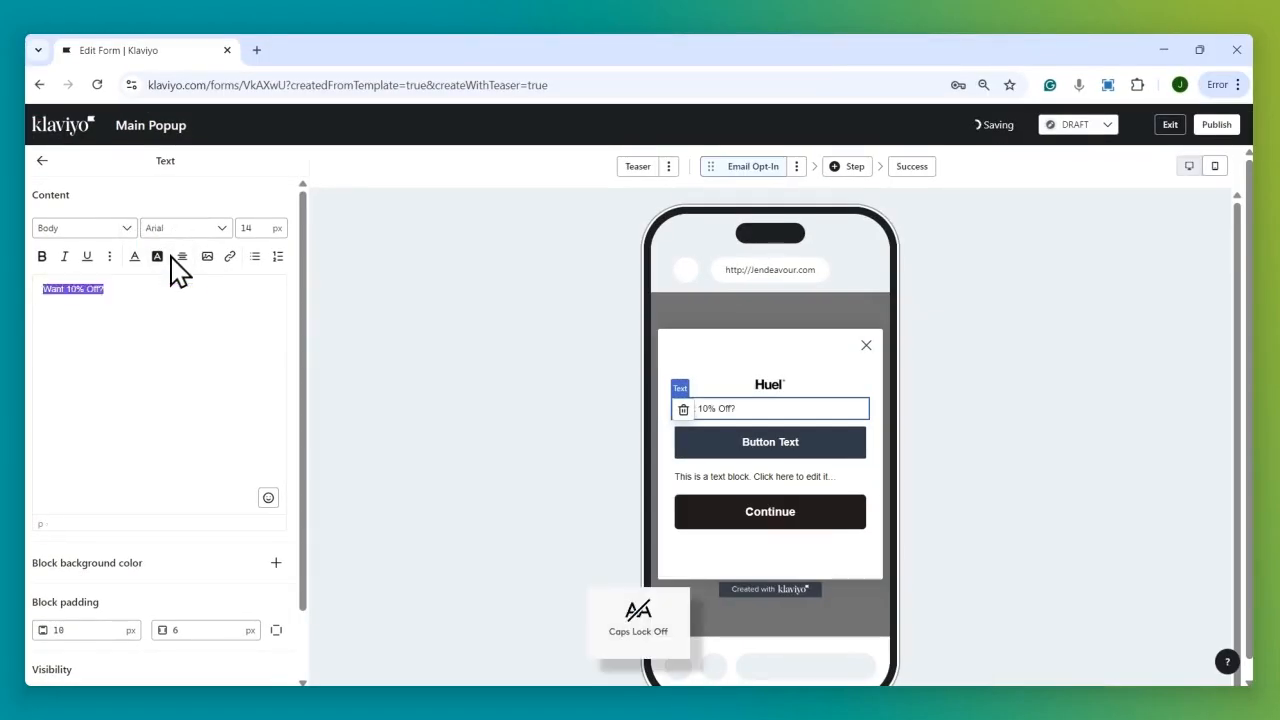
Step: Format the "Want 10% Off?" heading as centered Helvetica at 50 px
{"action": "double_click", "coordinate": [257, 232]}
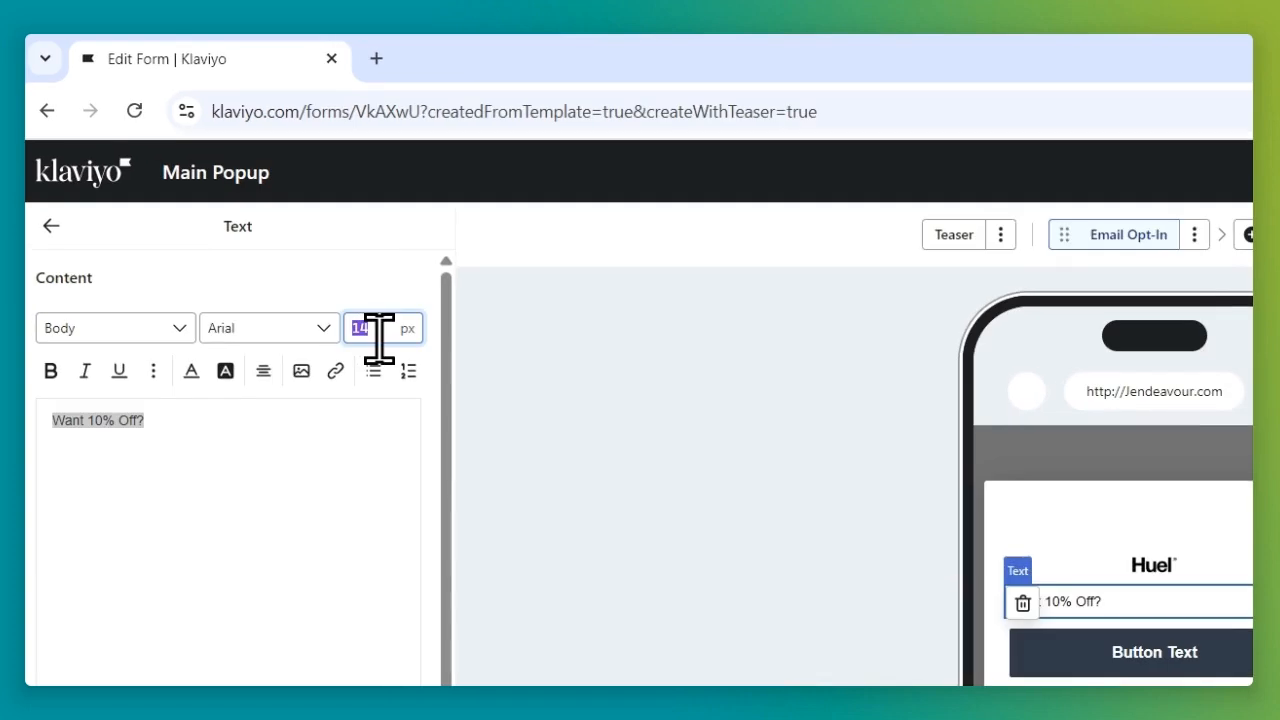
{"action": "type", "text": "50"}
{"action": "left_click", "coordinate": [263, 370]}
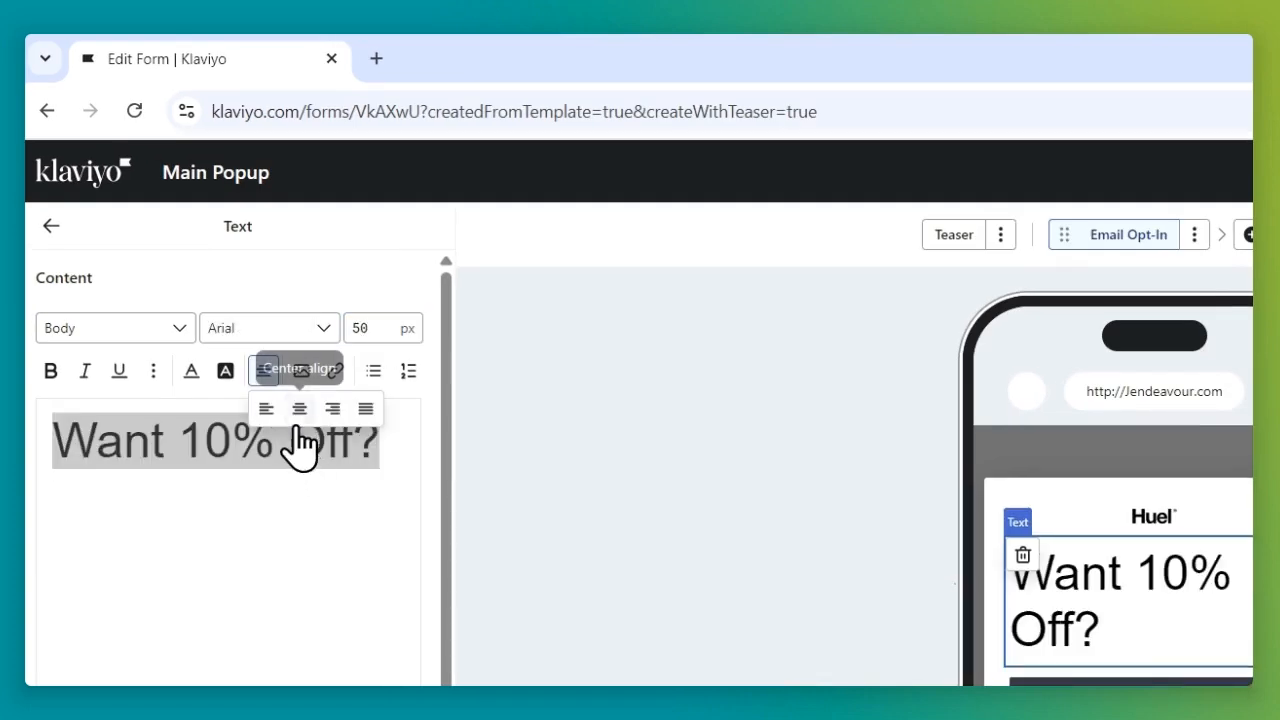
{"action": "left_click", "coordinate": [297, 408]}
{"action": "left_click", "coordinate": [313, 340]}
{"action": "type", "text": "fo"}
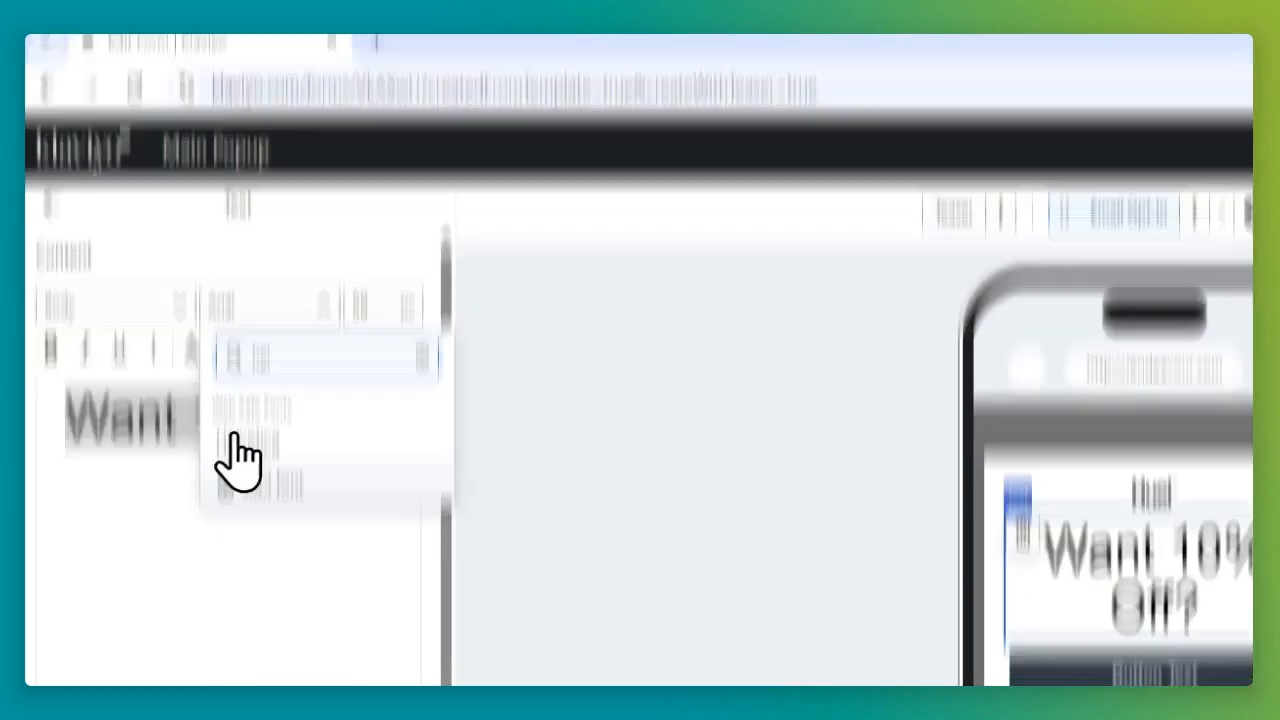
{"action": "left_click", "coordinate": [238, 467]}
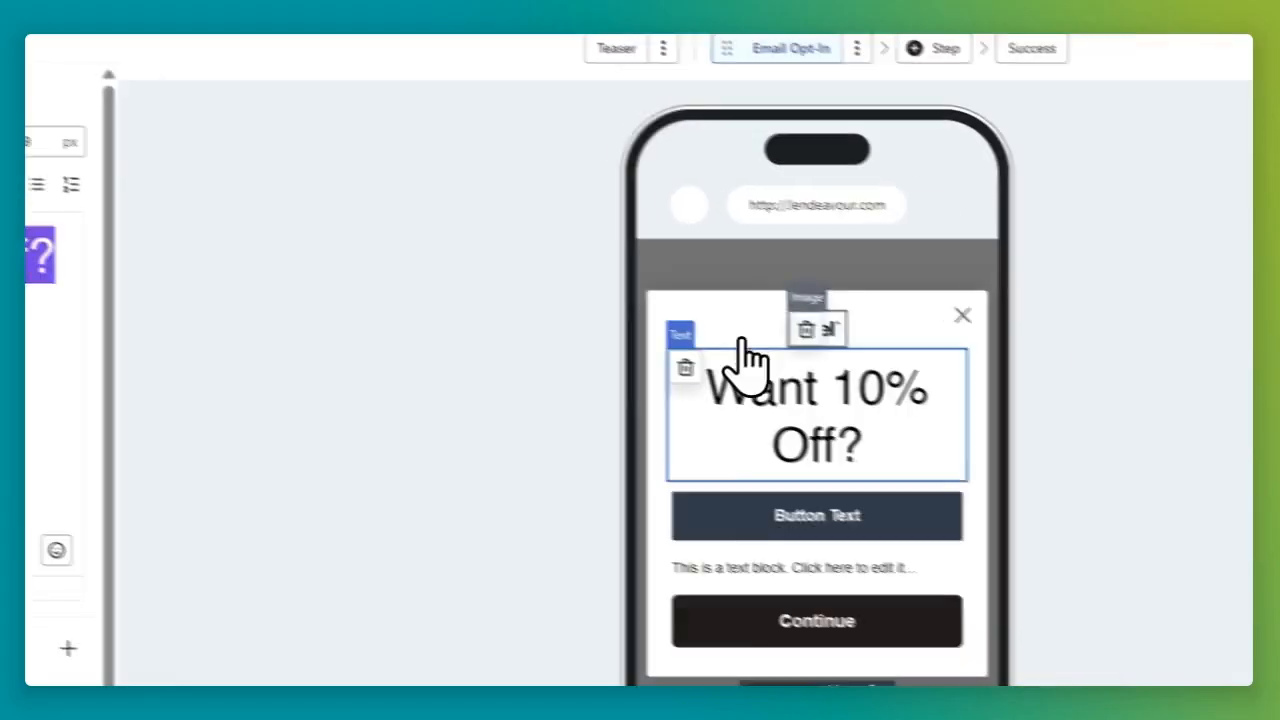
Step: Break the heading onto two lines after "Want"
{"action": "left_click", "coordinate": [854, 397]}
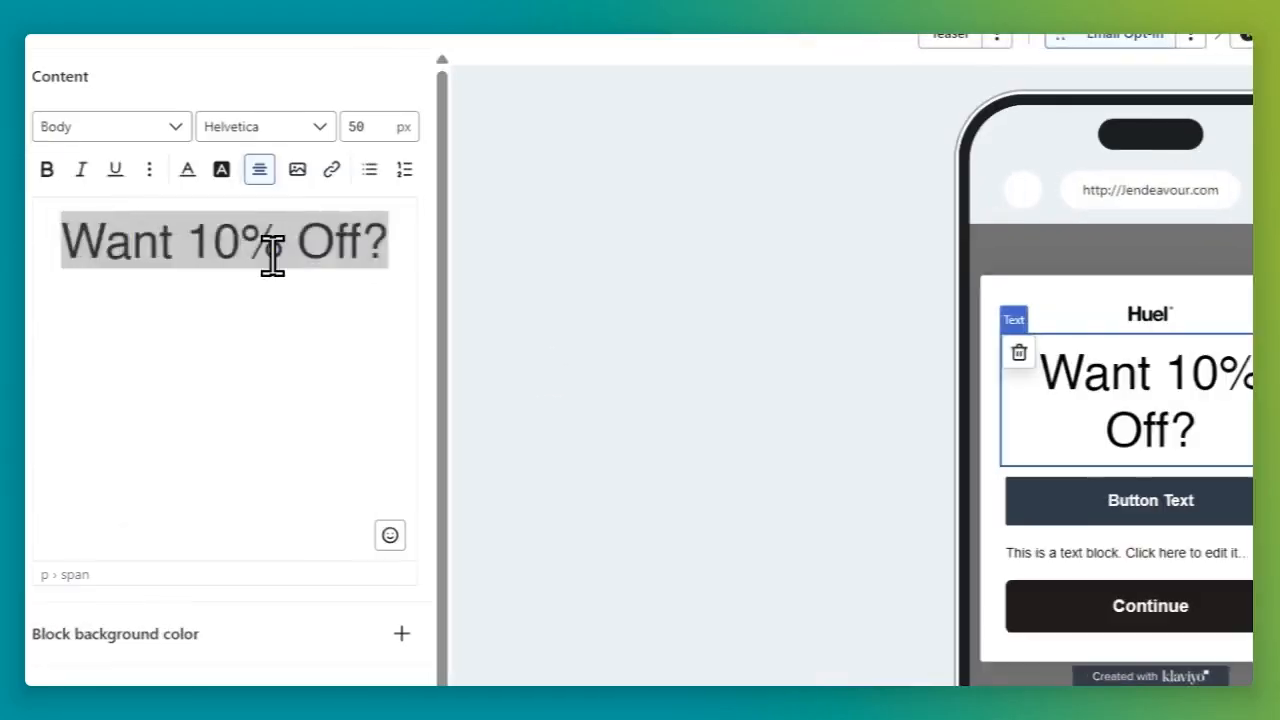
{"action": "left_click", "coordinate": [209, 249]}
{"action": "key", "text": "Return"}
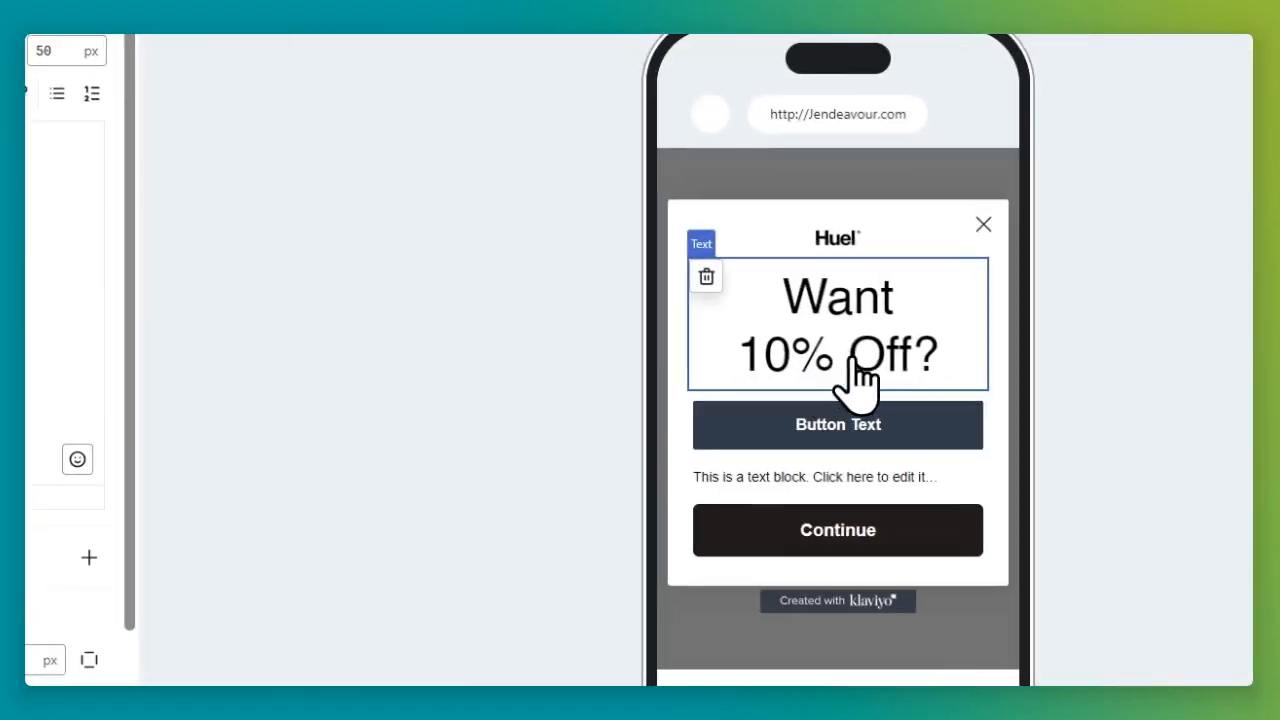
Step: Set the action of the button below the heading to Submit Form and its text to "Yes"
{"action": "left_click", "coordinate": [877, 418]}
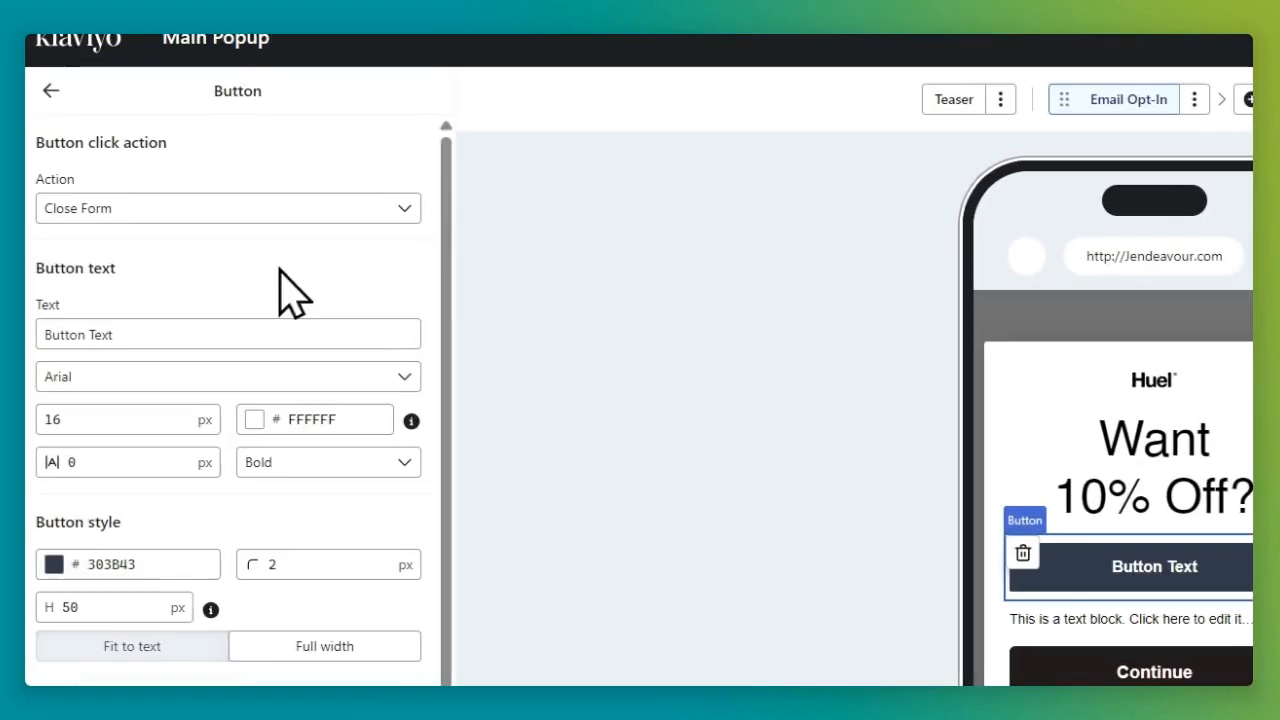
{"action": "left_click", "coordinate": [172, 208]}
{"action": "left_click", "coordinate": [96, 287]}
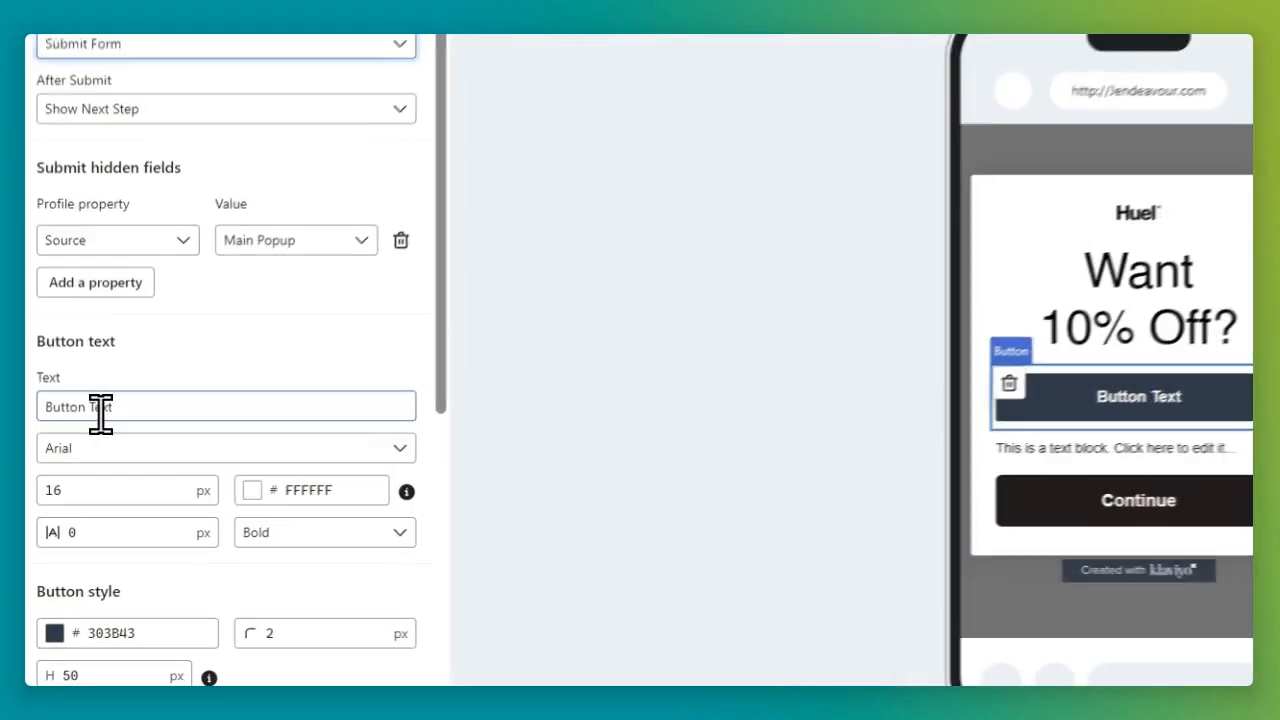
{"action": "triple_click", "coordinate": [76, 484]}
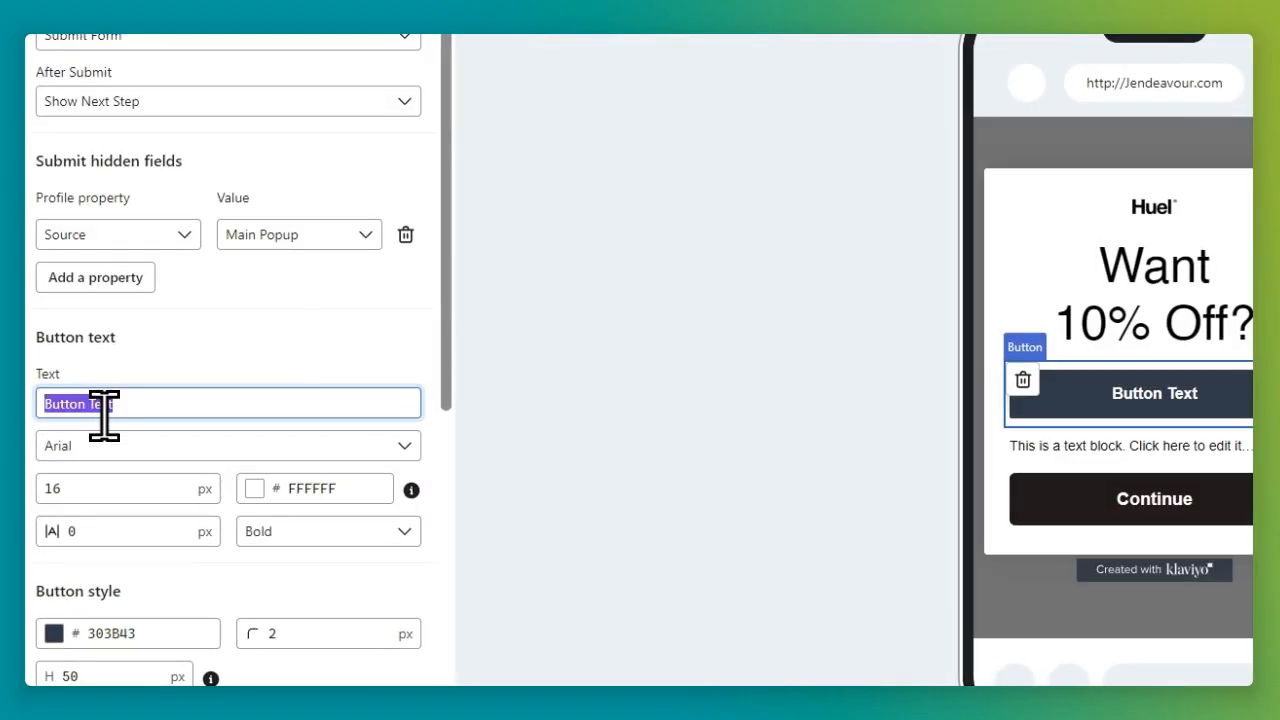
{"action": "key", "text": "Caps_Lock"}
{"action": "type", "text": "Y"}
{"action": "key", "text": "Caps_Lock"}
{"action": "type", "text": "es"}
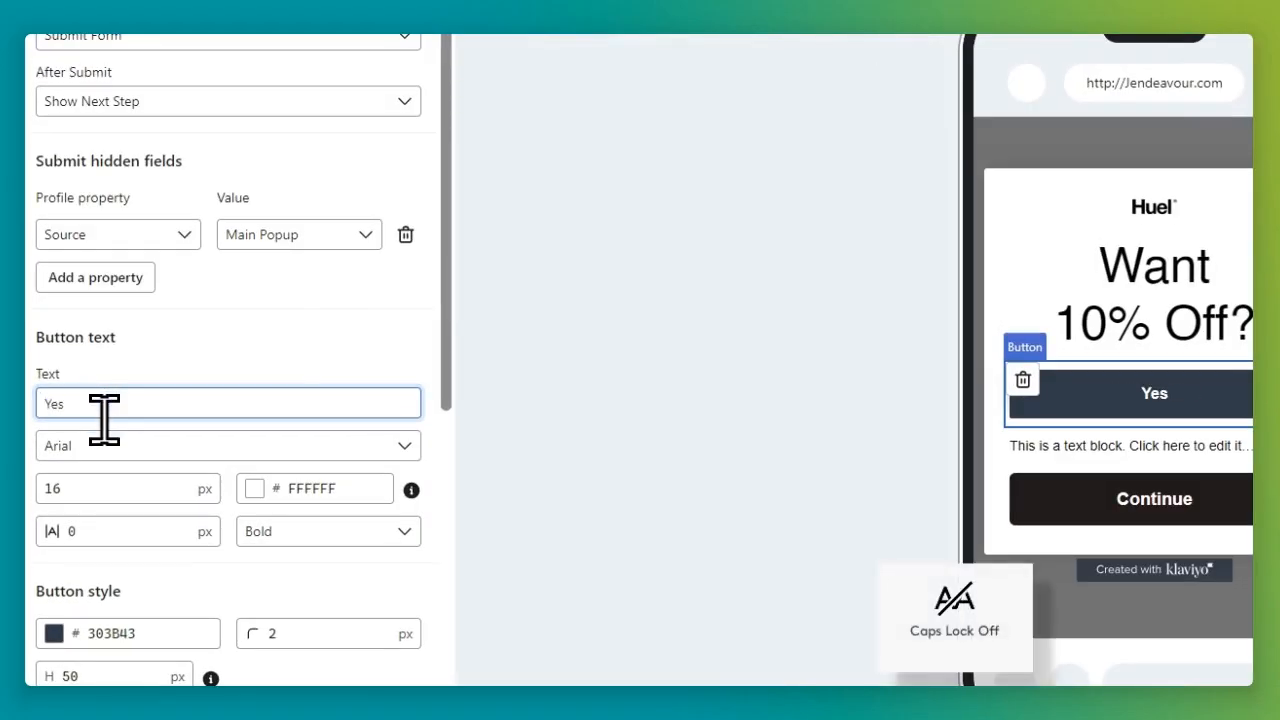
Step: Set the Yes button's text to Helvetica at 20 px
{"action": "left_click", "coordinate": [106, 450]}
{"action": "type", "text": "hel"}
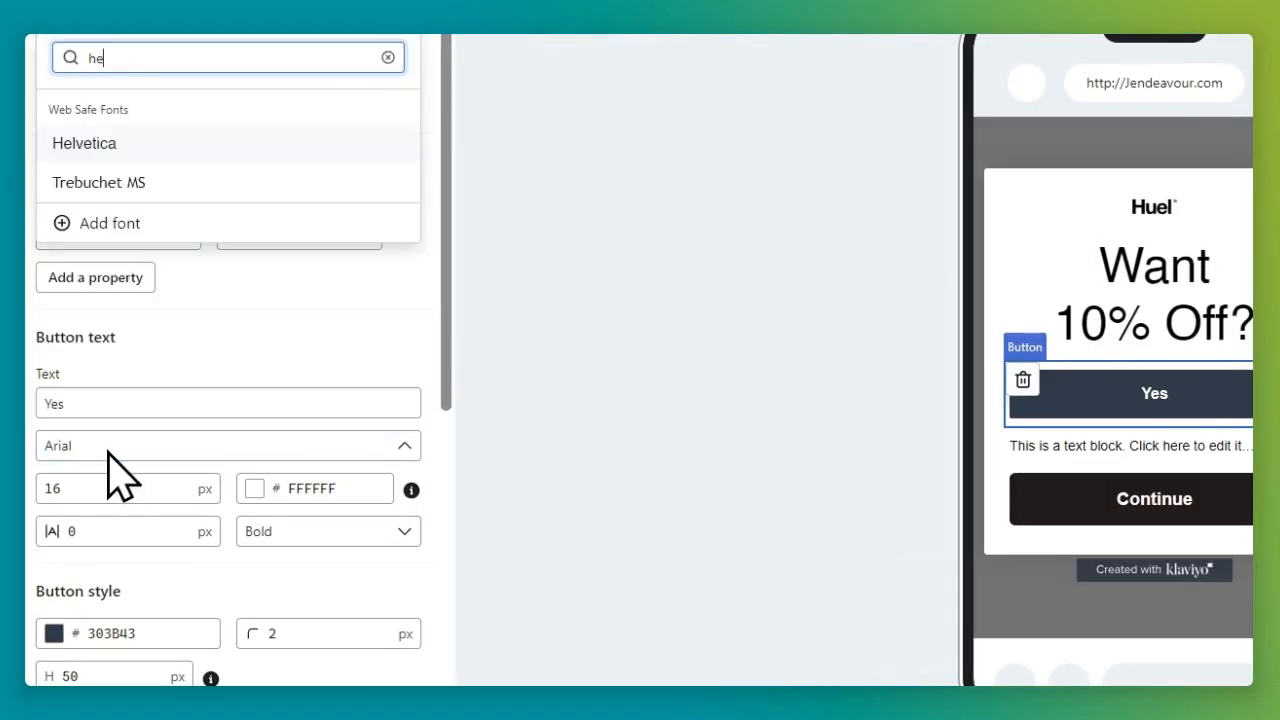
{"action": "key", "text": "Return"}
{"action": "double_click", "coordinate": [44, 458]}
{"action": "type", "text": "20"}
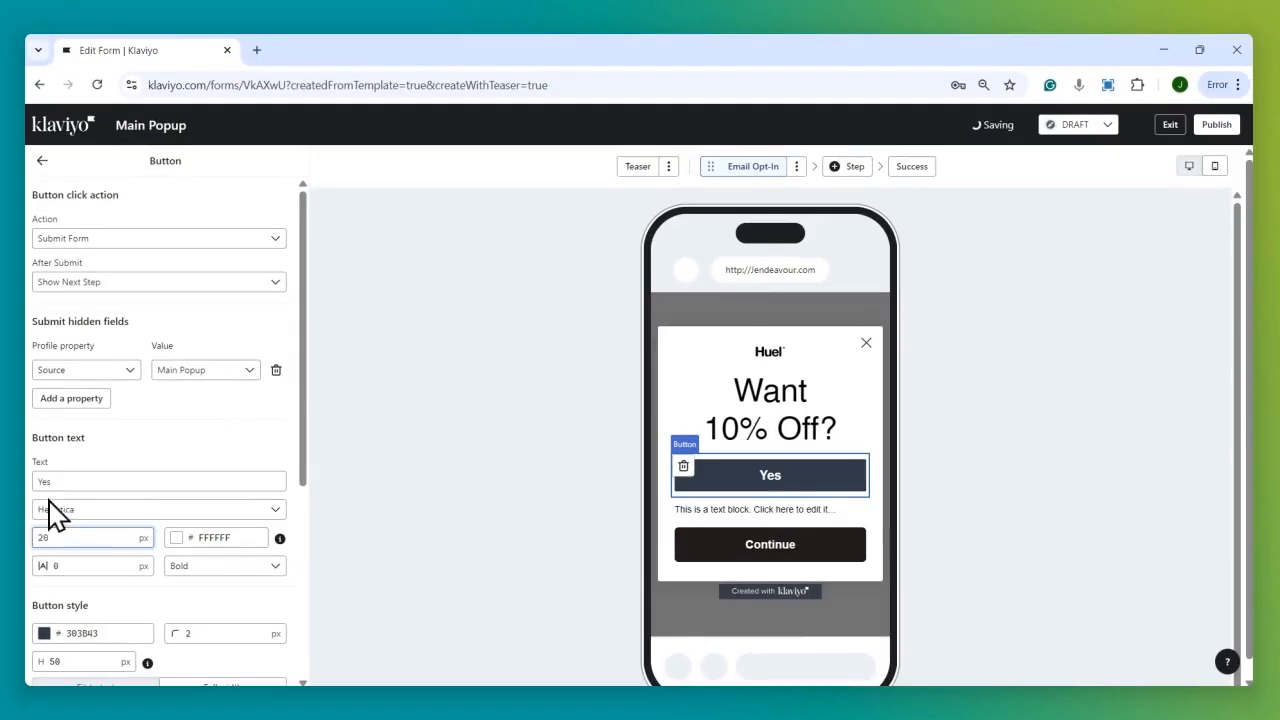
Step: Style the Yes button with fill color 000000, a 100 px corner radius and a height of 45 px
{"action": "scroll", "coordinate": [210, 563], "scroll_direction": "down", "scroll_amount": 2}
{"action": "double_click", "coordinate": [196, 512]}
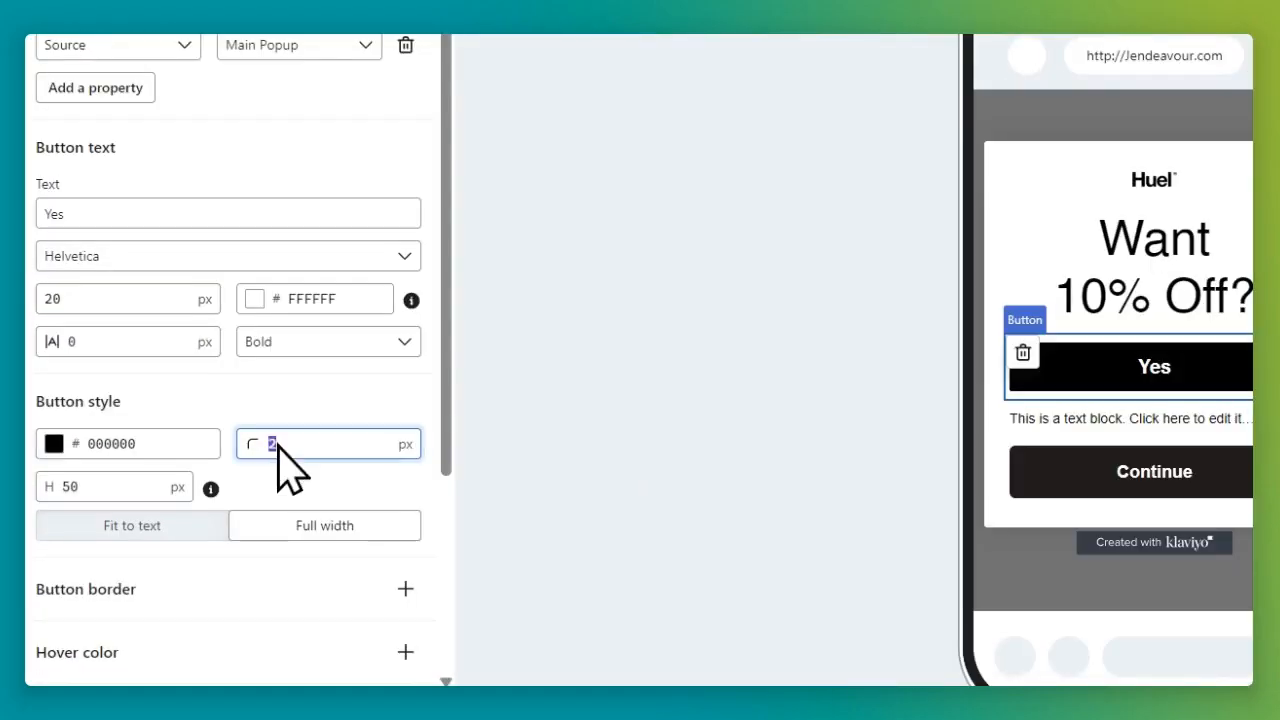
{"action": "type", "text": "100"}
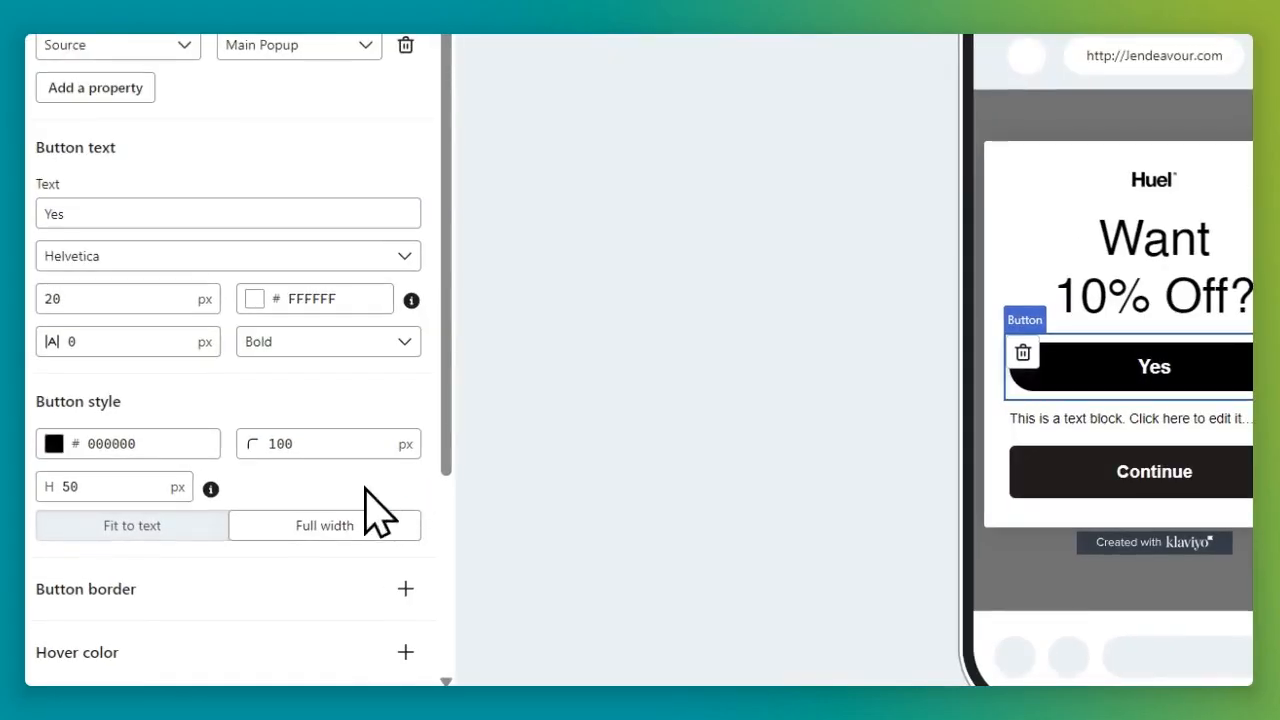
{"action": "double_click", "coordinate": [87, 556]}
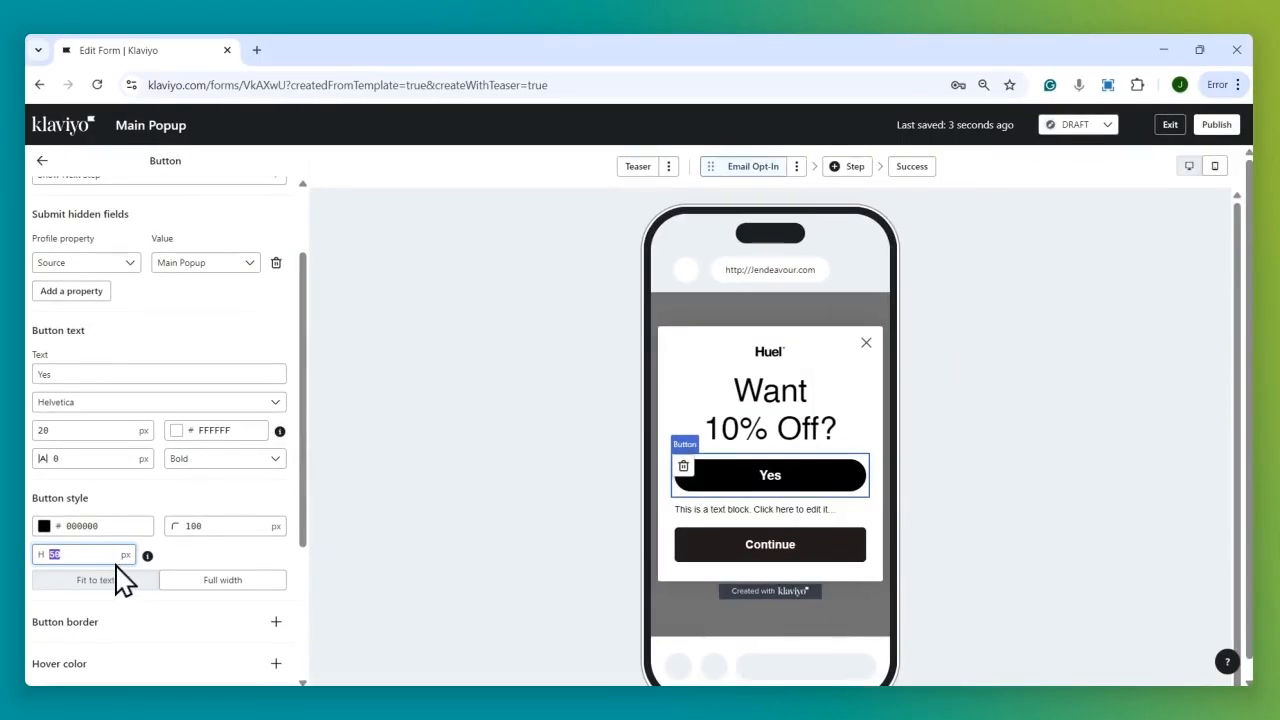
{"action": "type", "text": "45"}
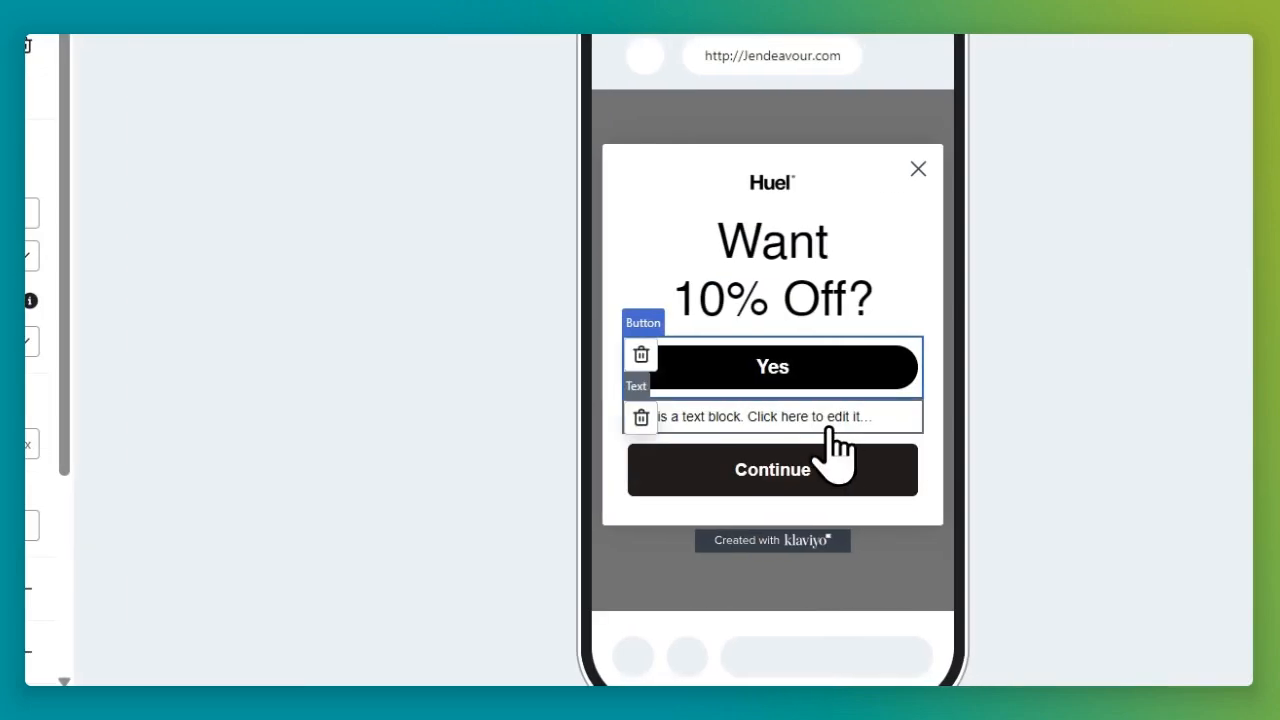
Step: Replace the text block between the two buttons with "or" at 20 px
{"action": "left_click", "coordinate": [829, 430]}
{"action": "triple_click", "coordinate": [292, 228]}
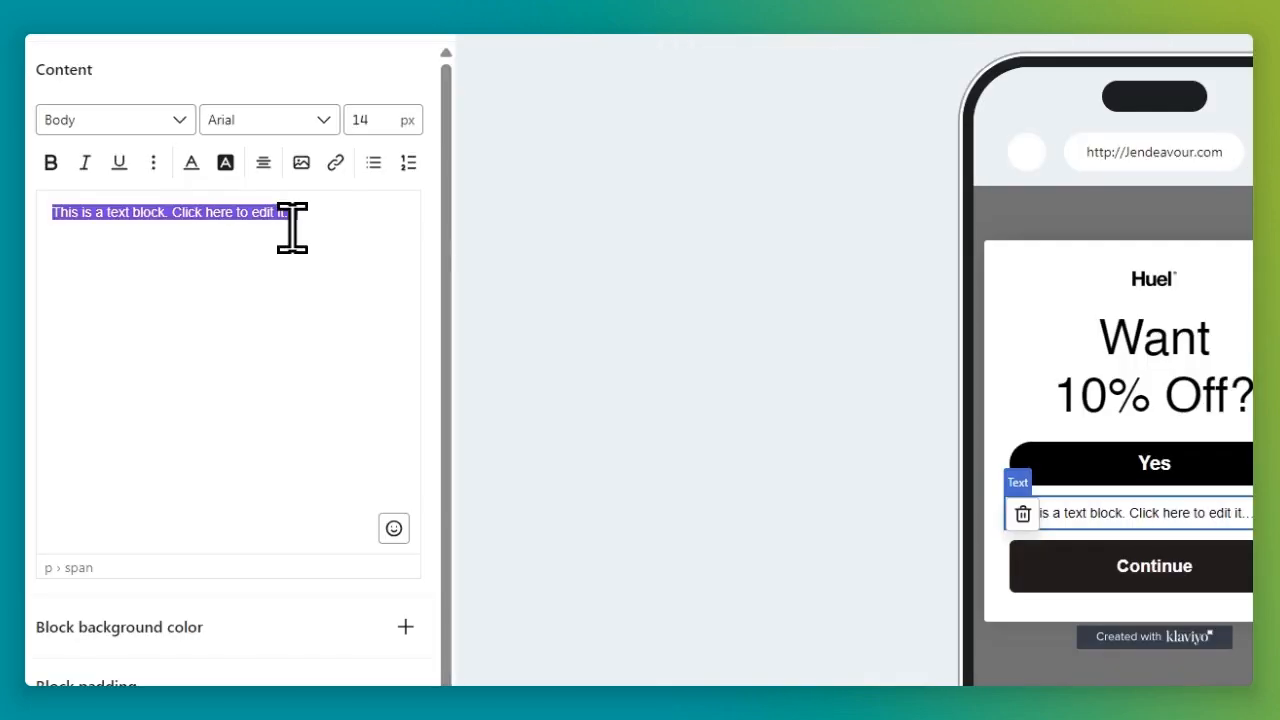
{"action": "type", "text": "of"}
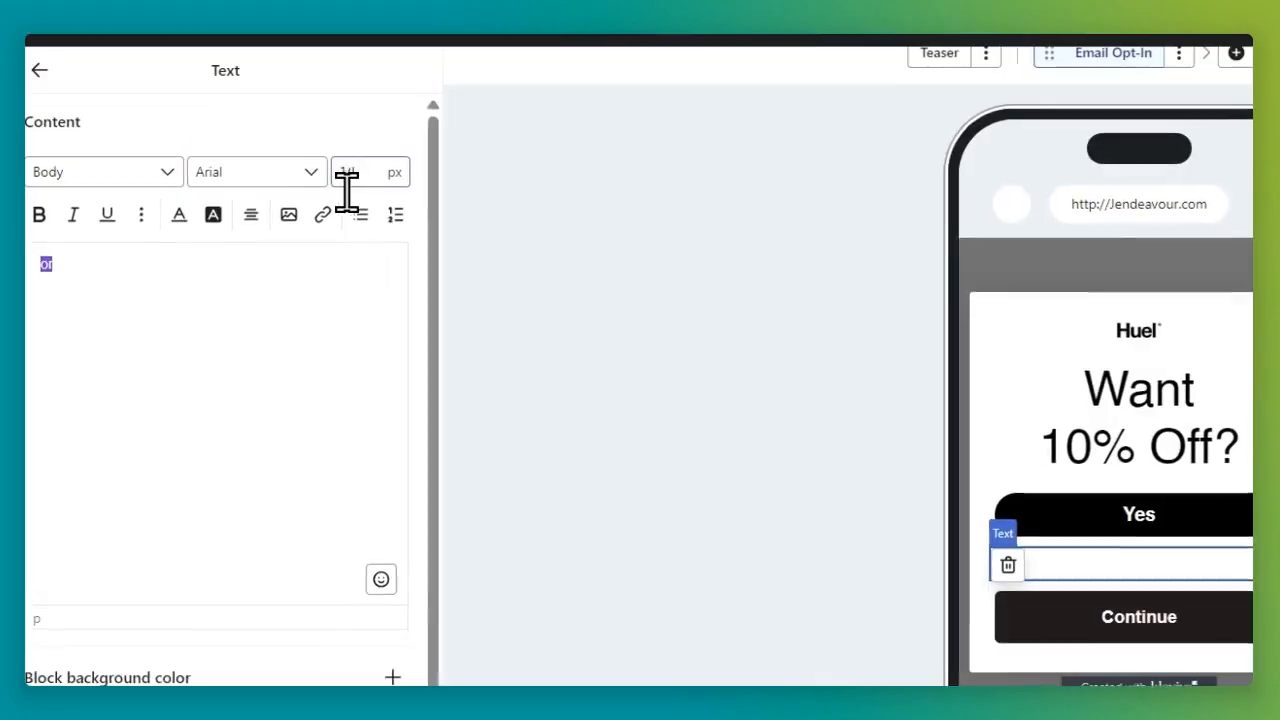
{"action": "double_click", "coordinate": [248, 229]}
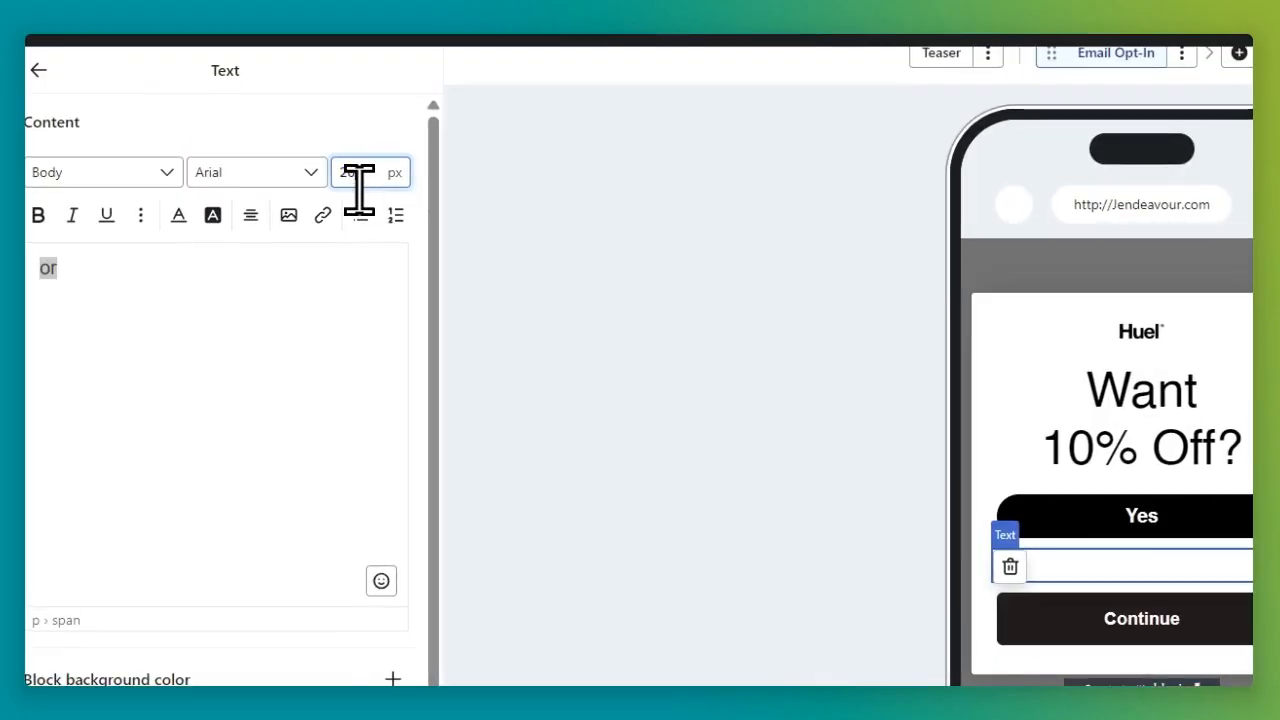
{"action": "key", "text": "Return"}
Step: Center the "or" text and set its font to Helvetica
{"action": "left_click", "coordinate": [251, 216]}
{"action": "left_click", "coordinate": [287, 253]}
{"action": "left_click", "coordinate": [257, 172]}
{"action": "type", "text": "hel"}
{"action": "left_click", "coordinate": [345, 309]}
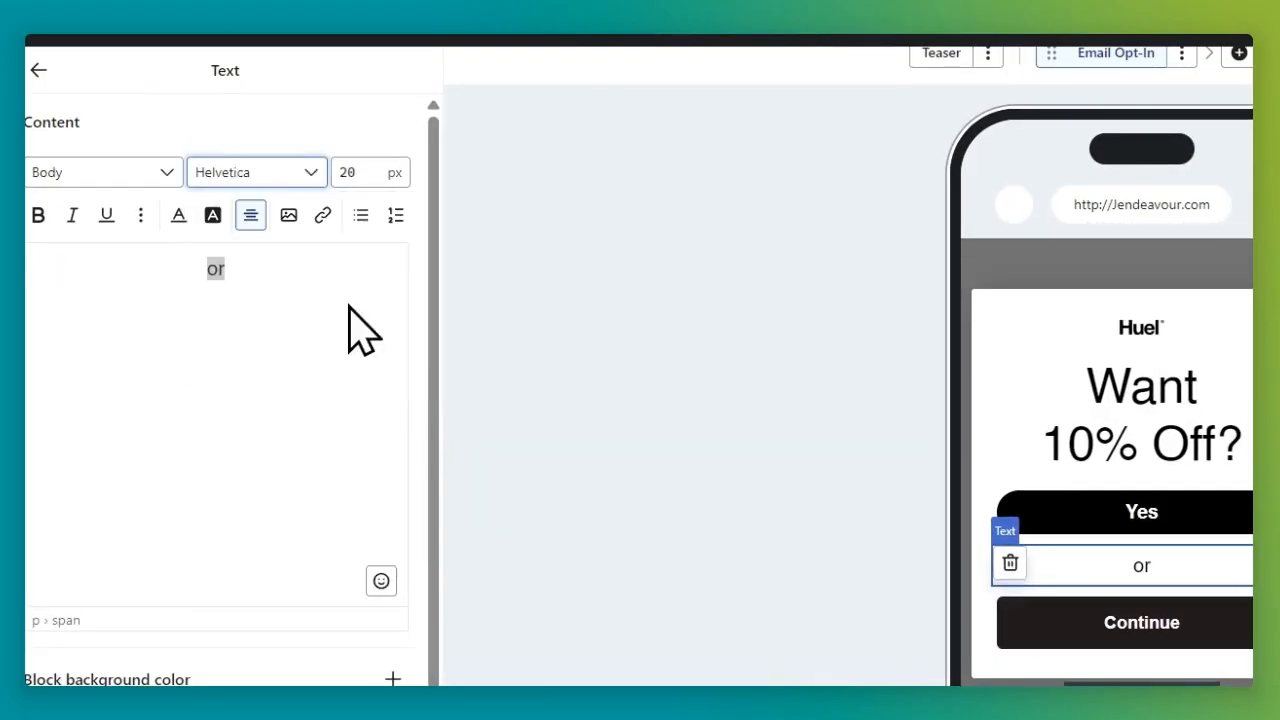
Step: Set the Continue button's action to Close Form and change its text to "No"
{"action": "left_click", "coordinate": [1230, 613]}
{"action": "left_click", "coordinate": [78, 238]}
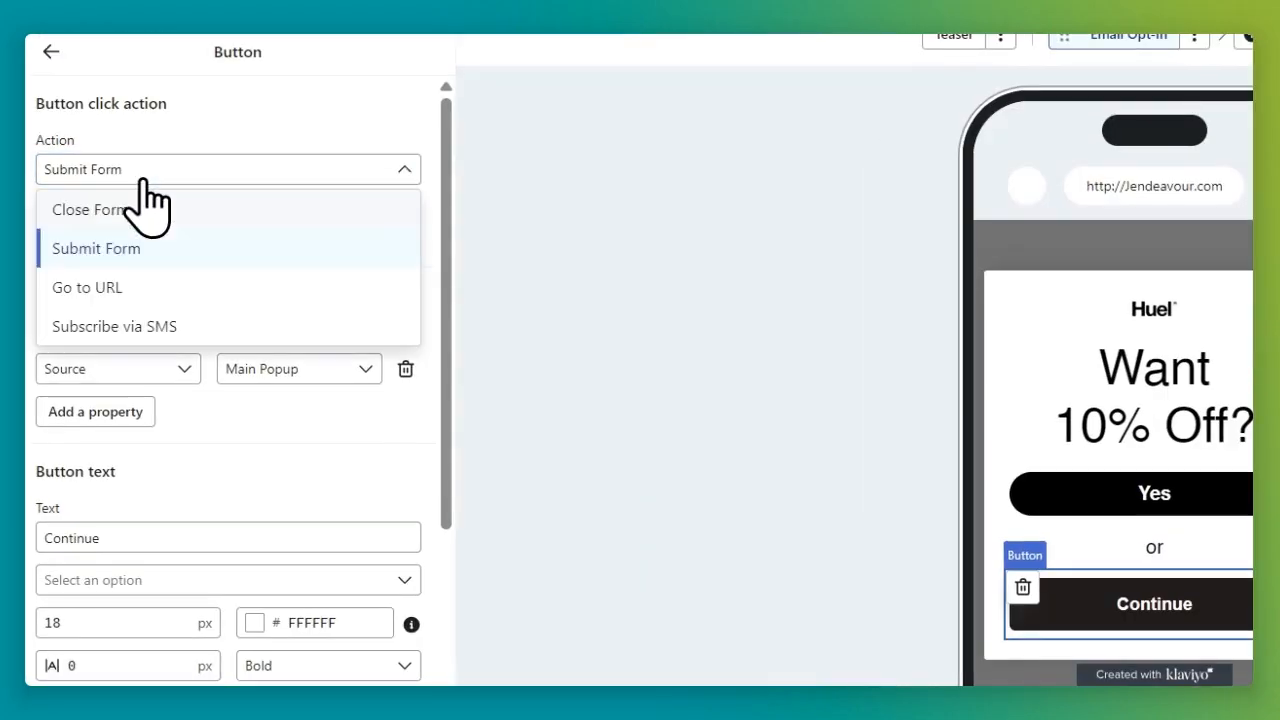
{"action": "left_click", "coordinate": [165, 212]}
{"action": "double_click", "coordinate": [138, 296]}
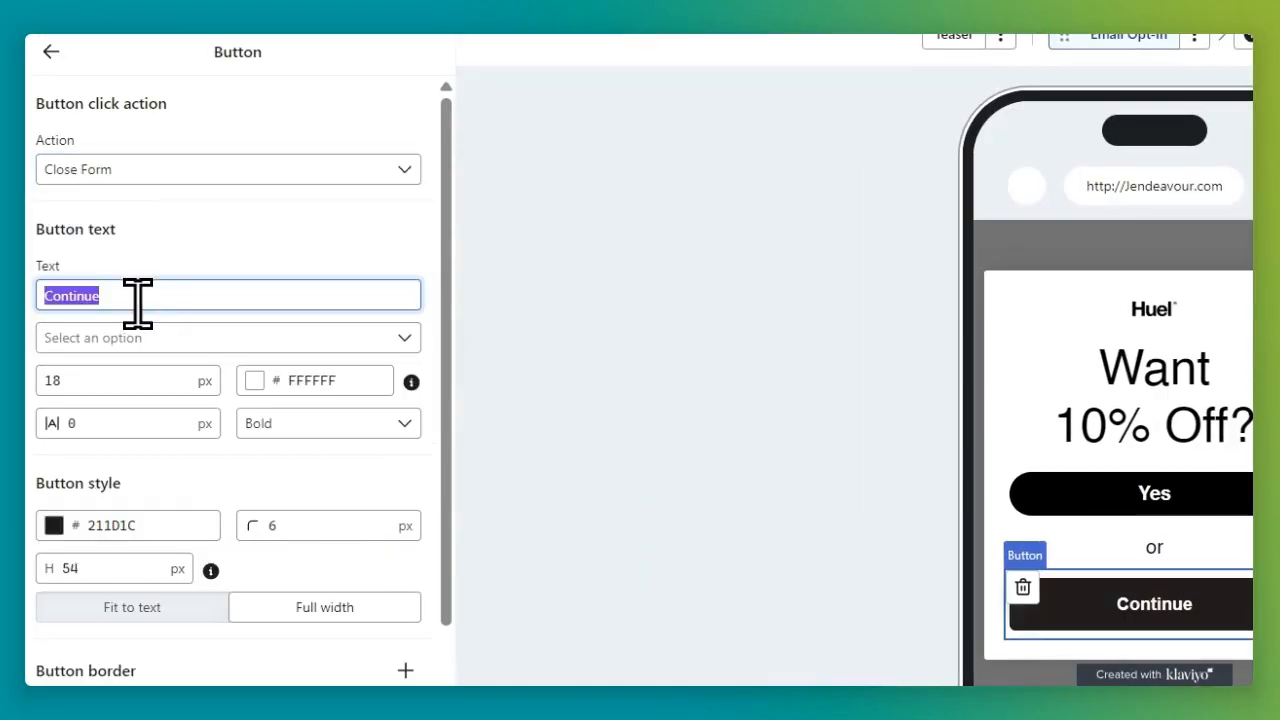
Step: Set the No button's text to Helvetica at 20 px
{"action": "left_click", "coordinate": [222, 340]}
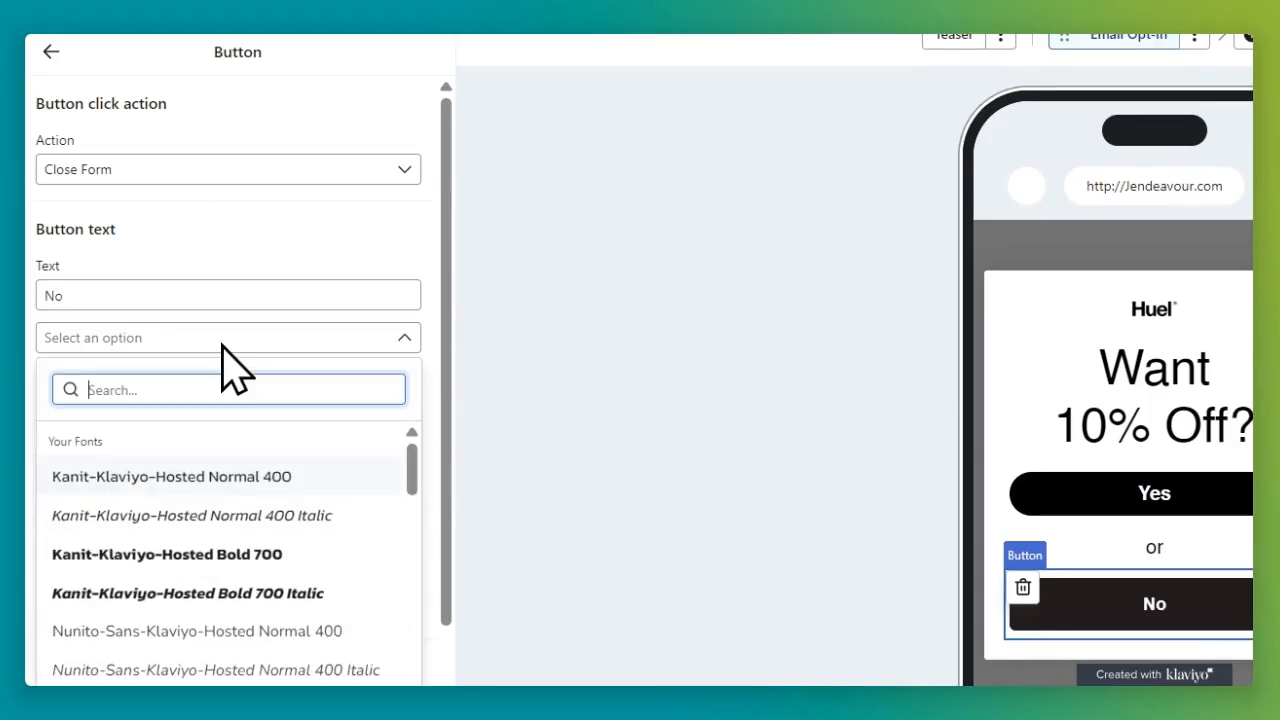
{"action": "type", "text": "hel"}
{"action": "left_click", "coordinate": [192, 470]}
{"action": "left_click", "coordinate": [97, 253]}
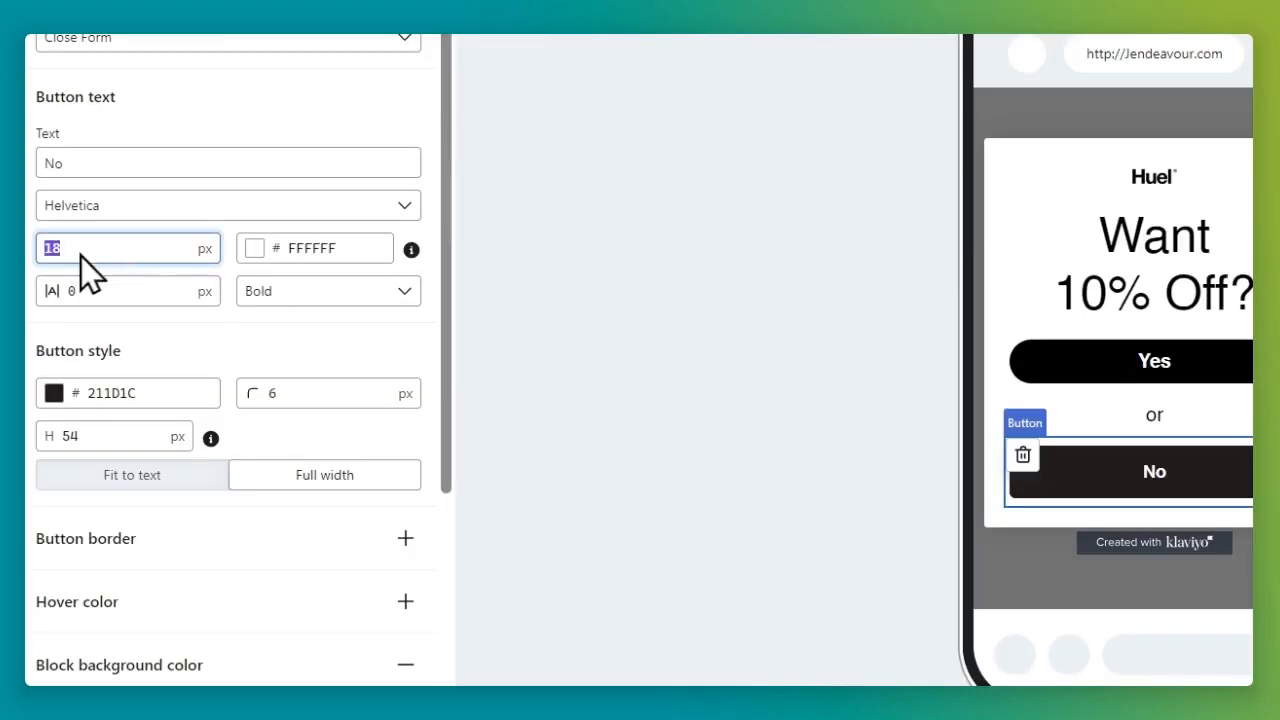
{"action": "type", "text": "20"}
Step: Style the No button with fill color 000000, a 1000 px corner radius and a height of 45 px
{"action": "left_click", "coordinate": [177, 357]}
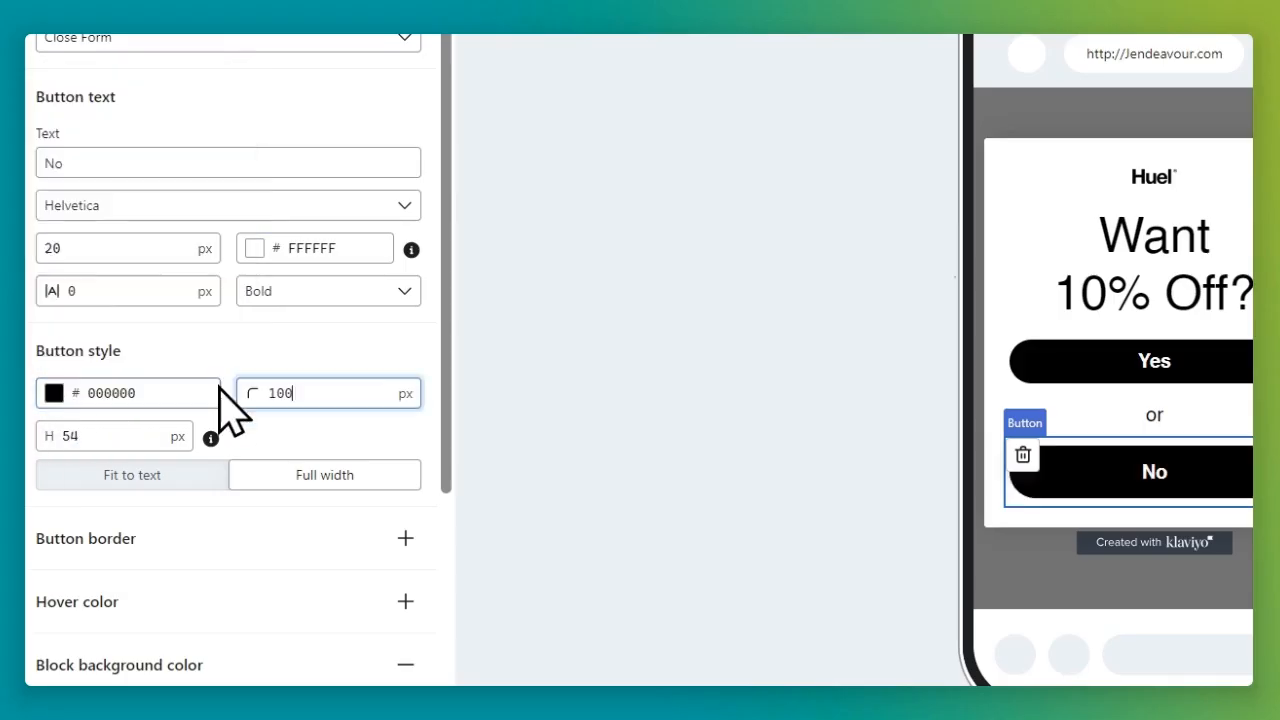
{"action": "type", "text": "00"}
{"action": "double_click", "coordinate": [114, 435]}
{"action": "type", "text": "45"}
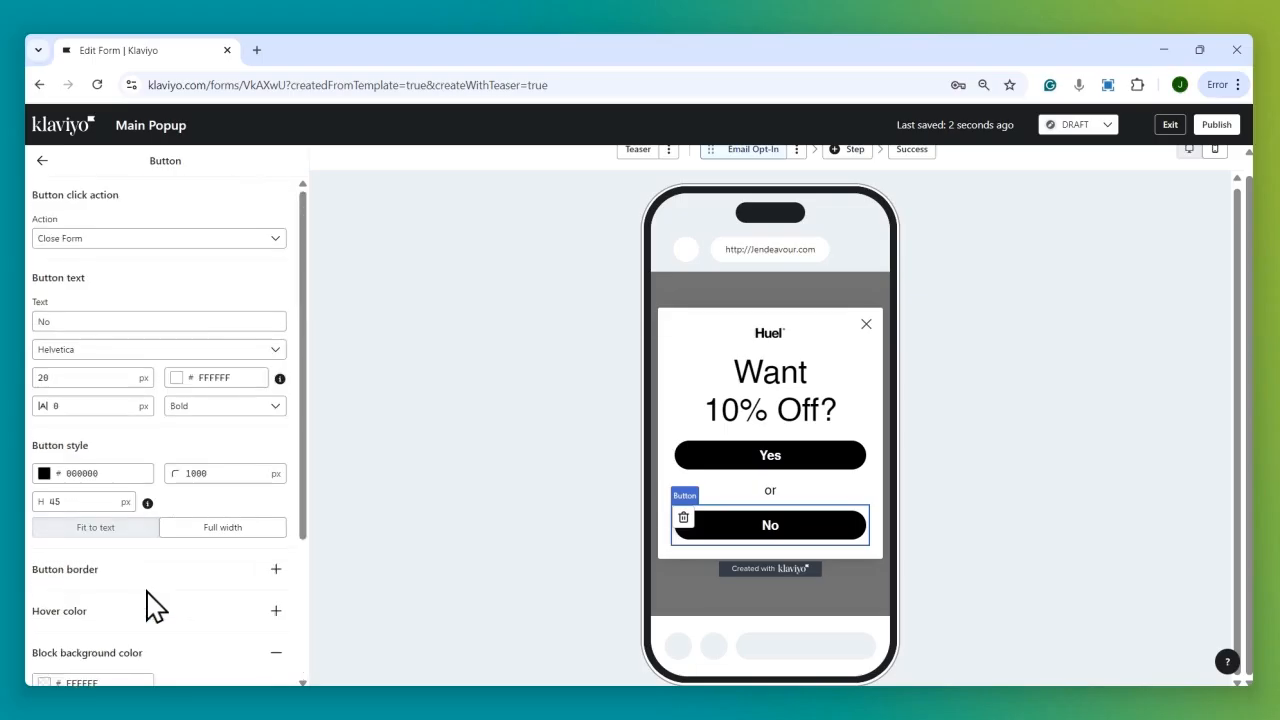
Step: Rename the Email Opt-In step to "yes/no"
{"action": "left_click", "coordinate": [43, 164]}
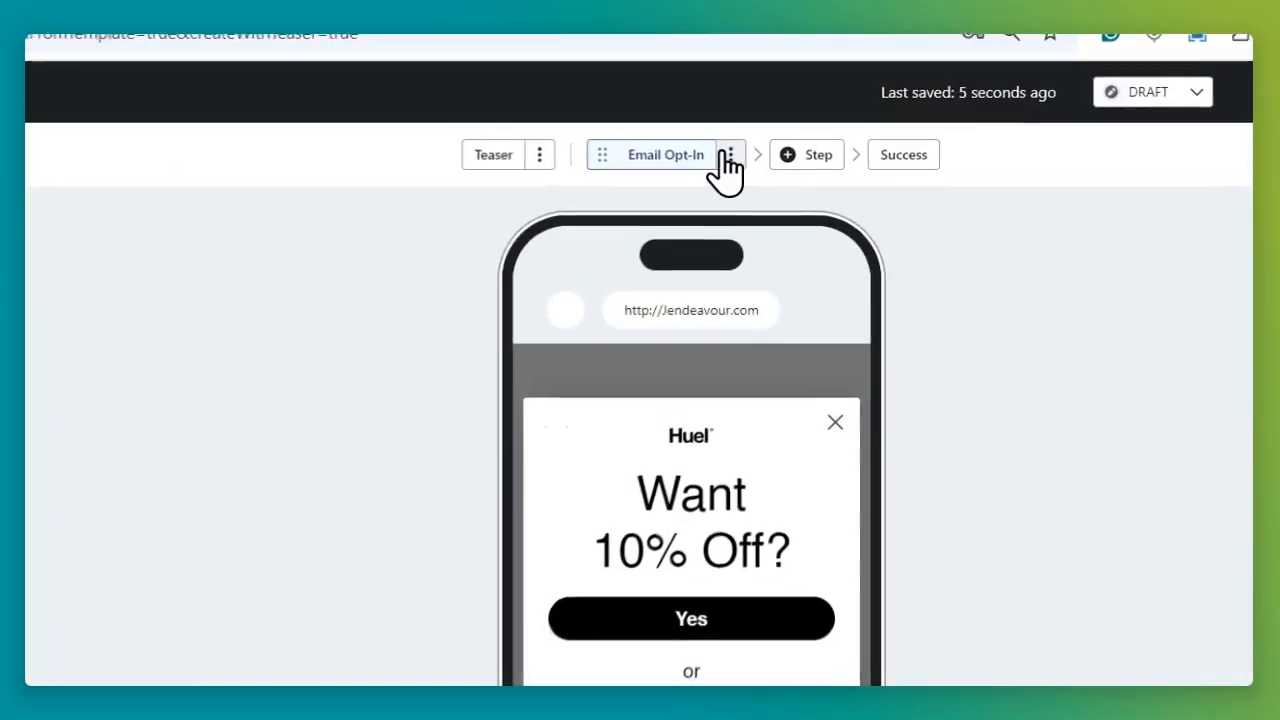
{"action": "left_click", "coordinate": [796, 151]}
{"action": "left_click", "coordinate": [670, 191]}
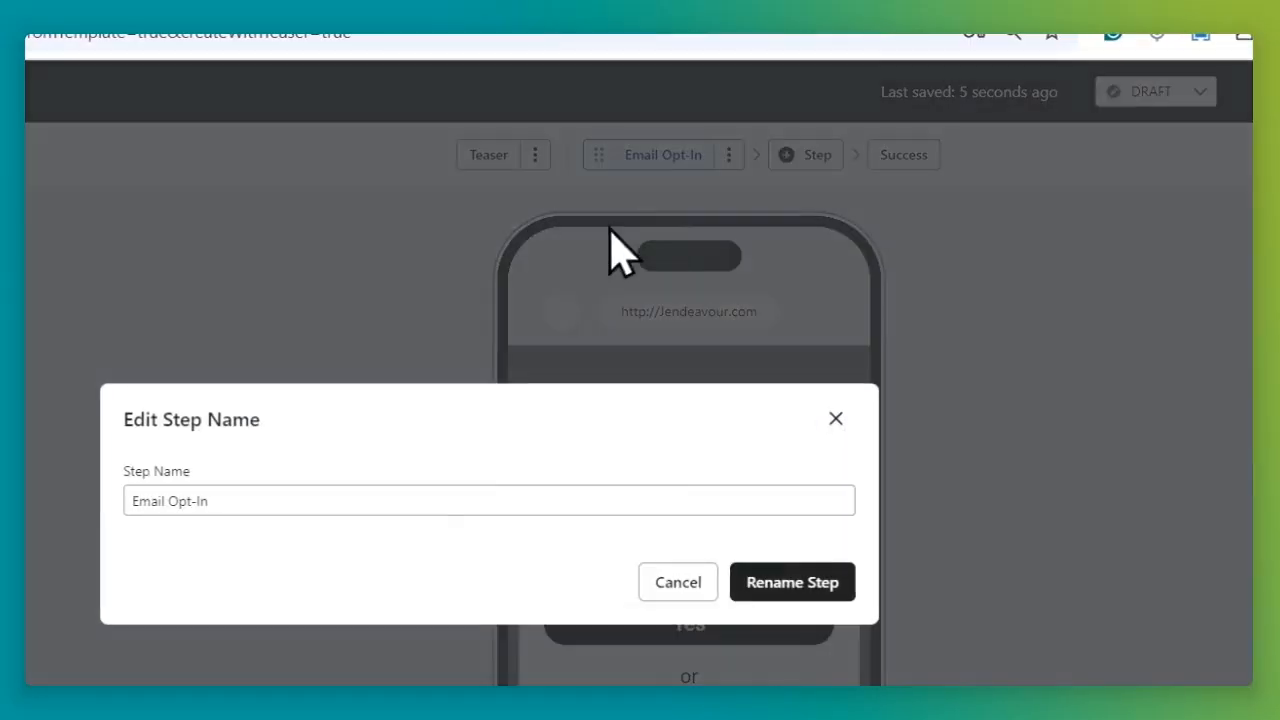
{"action": "triple_click", "coordinate": [451, 378]}
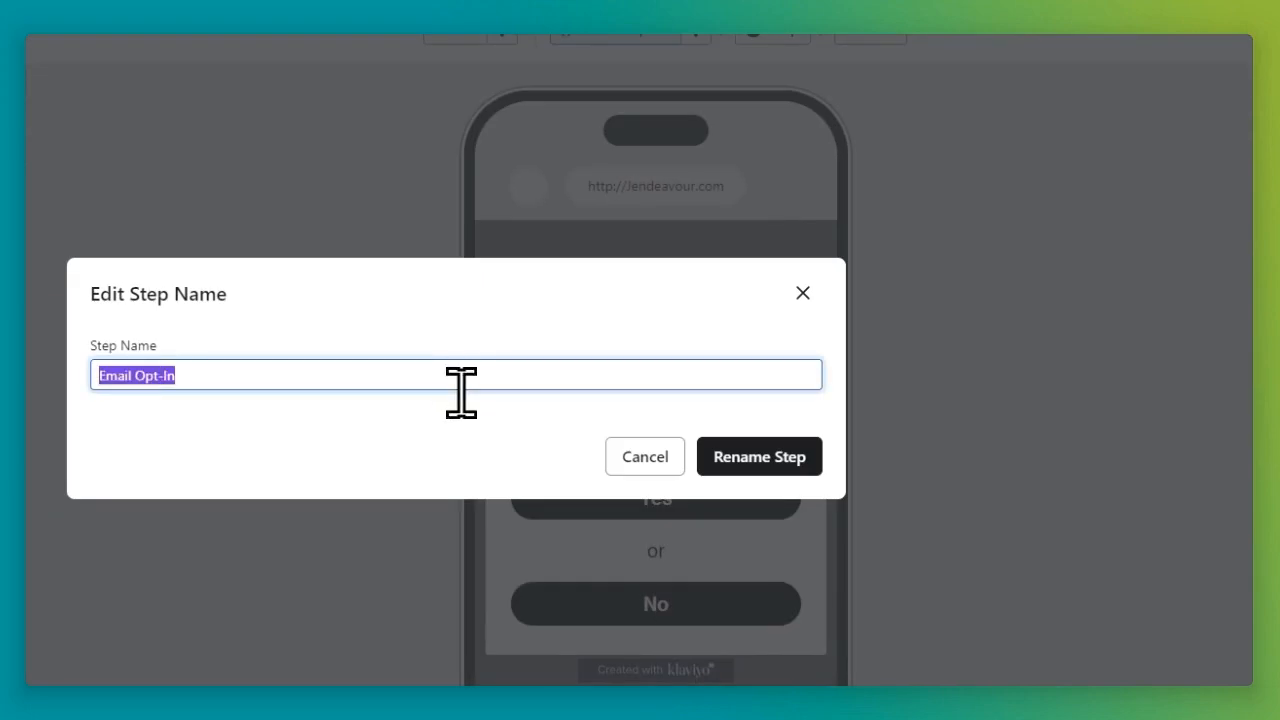
{"action": "type", "text": "yes/no"}
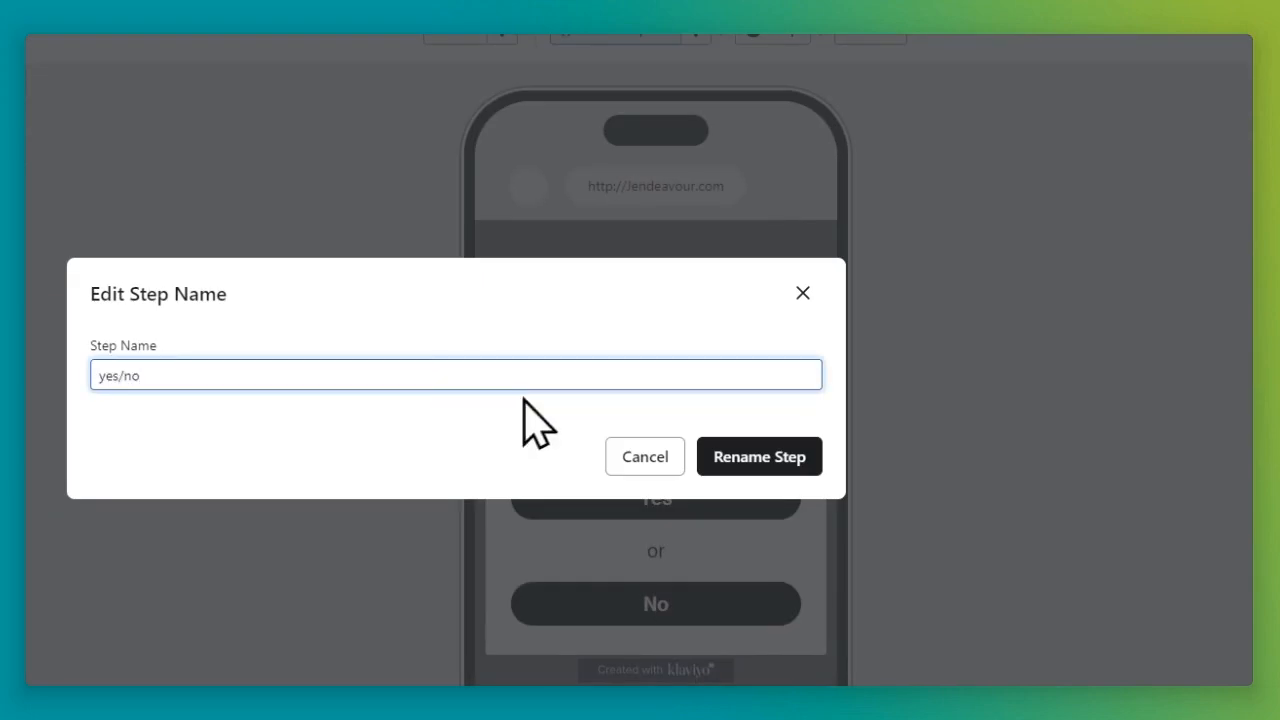
{"action": "left_click", "coordinate": [731, 463]}
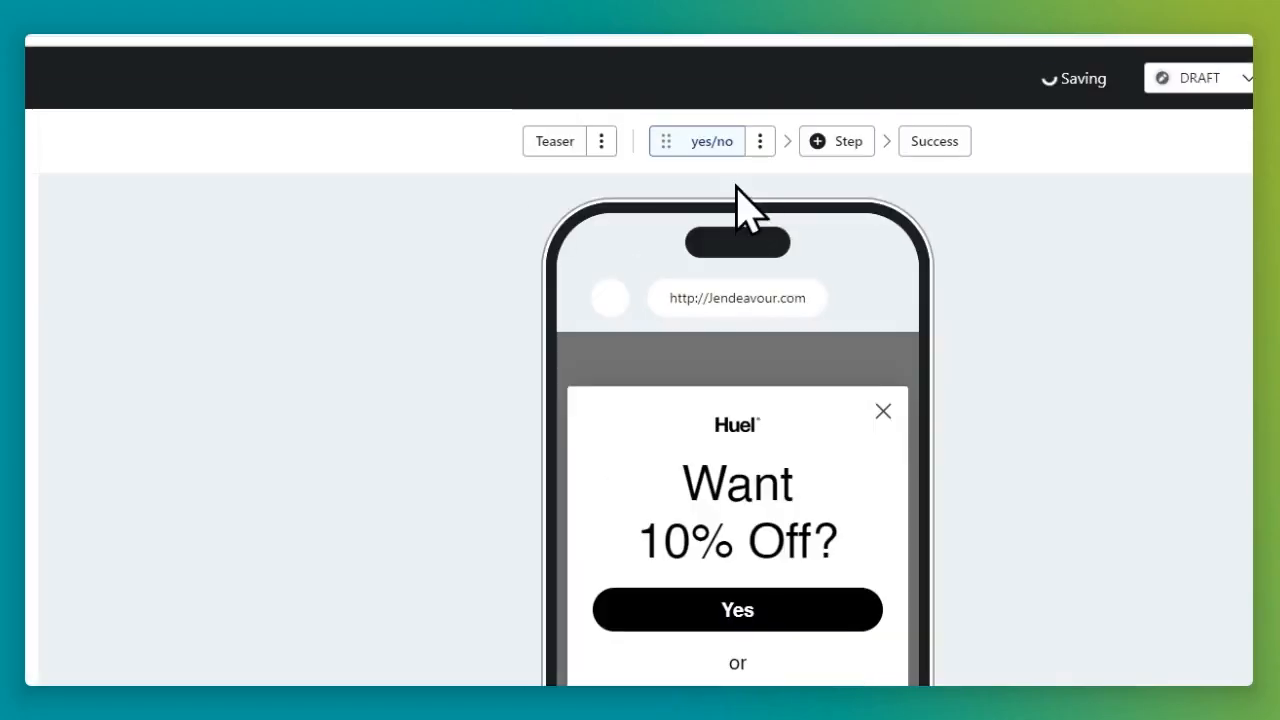
Step: Clone the yes/no step under the name "email"
{"action": "left_click", "coordinate": [760, 140]}
{"action": "left_click", "coordinate": [686, 209]}
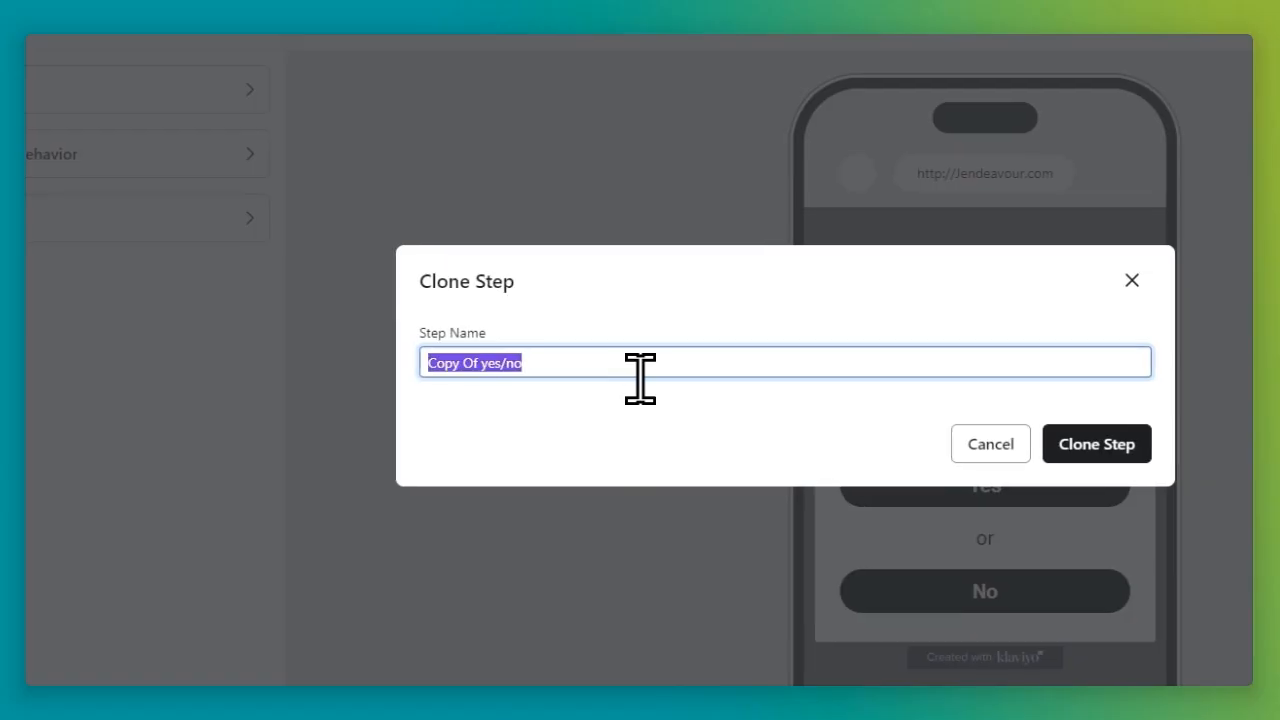
{"action": "type", "text": "email"}
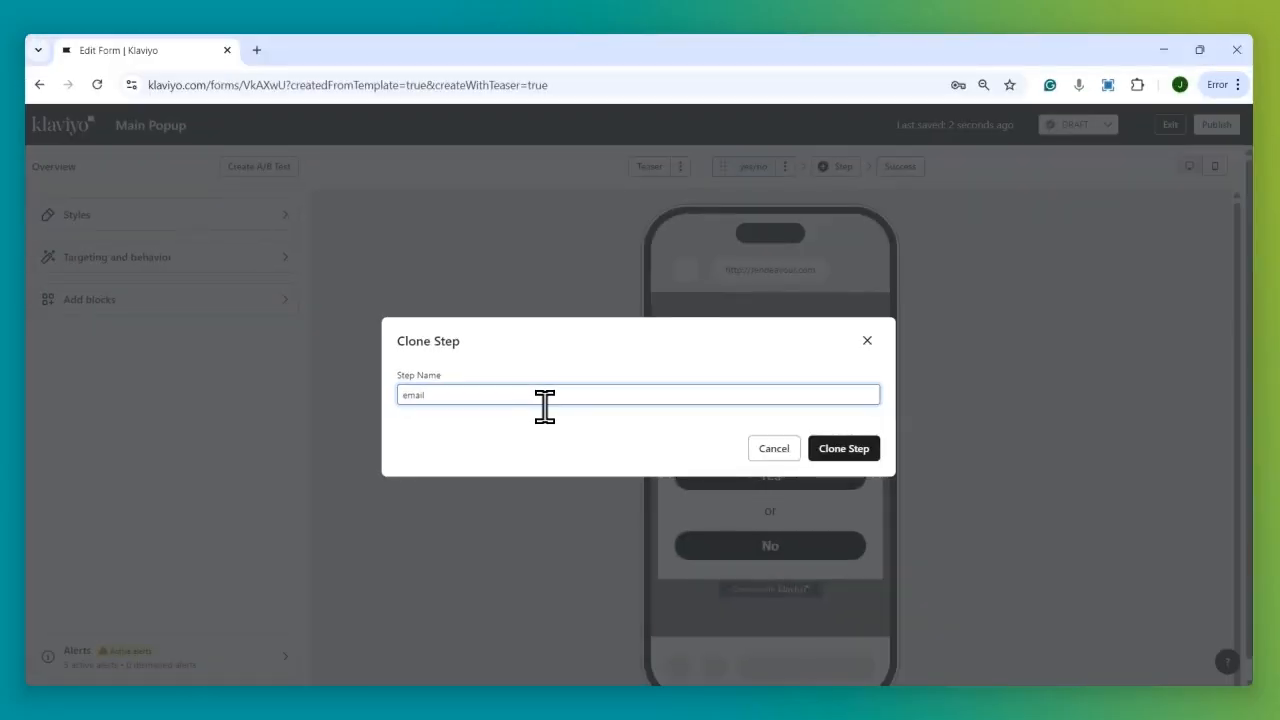
{"action": "left_click", "coordinate": [848, 450]}
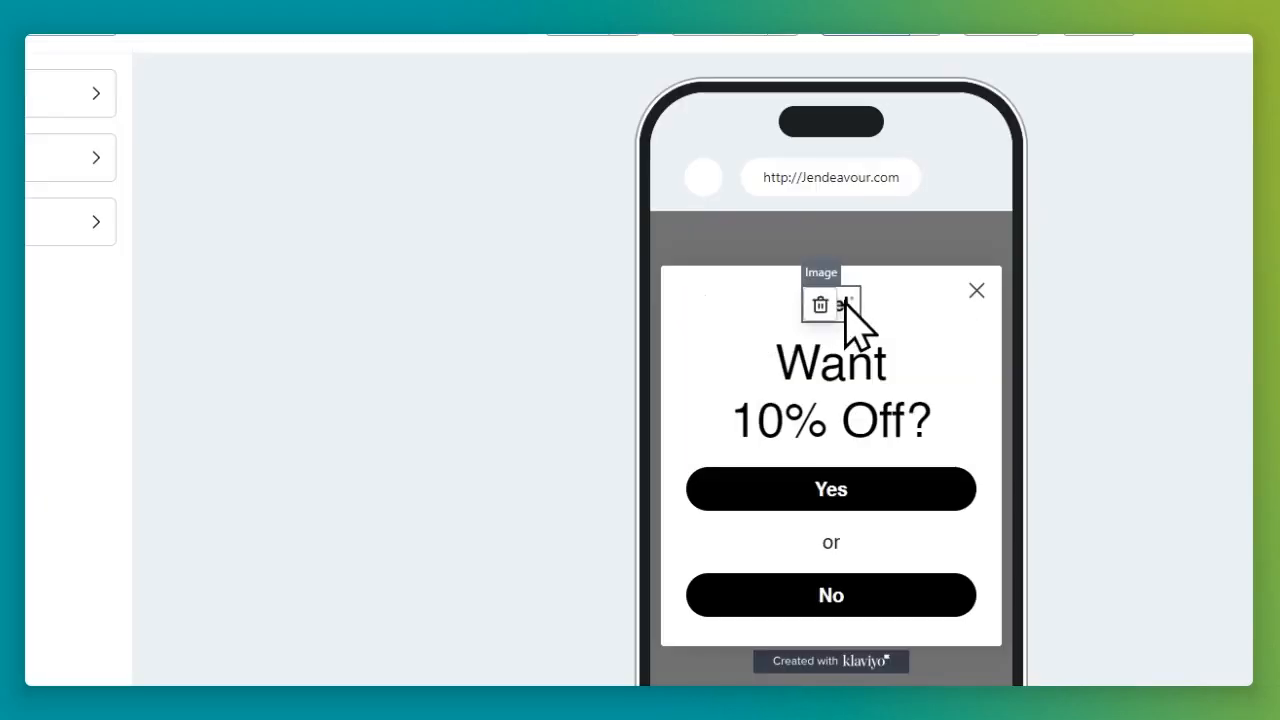
Step: Change the email step's heading to "Get 10% Off" on a single line
{"action": "left_click", "coordinate": [863, 377]}
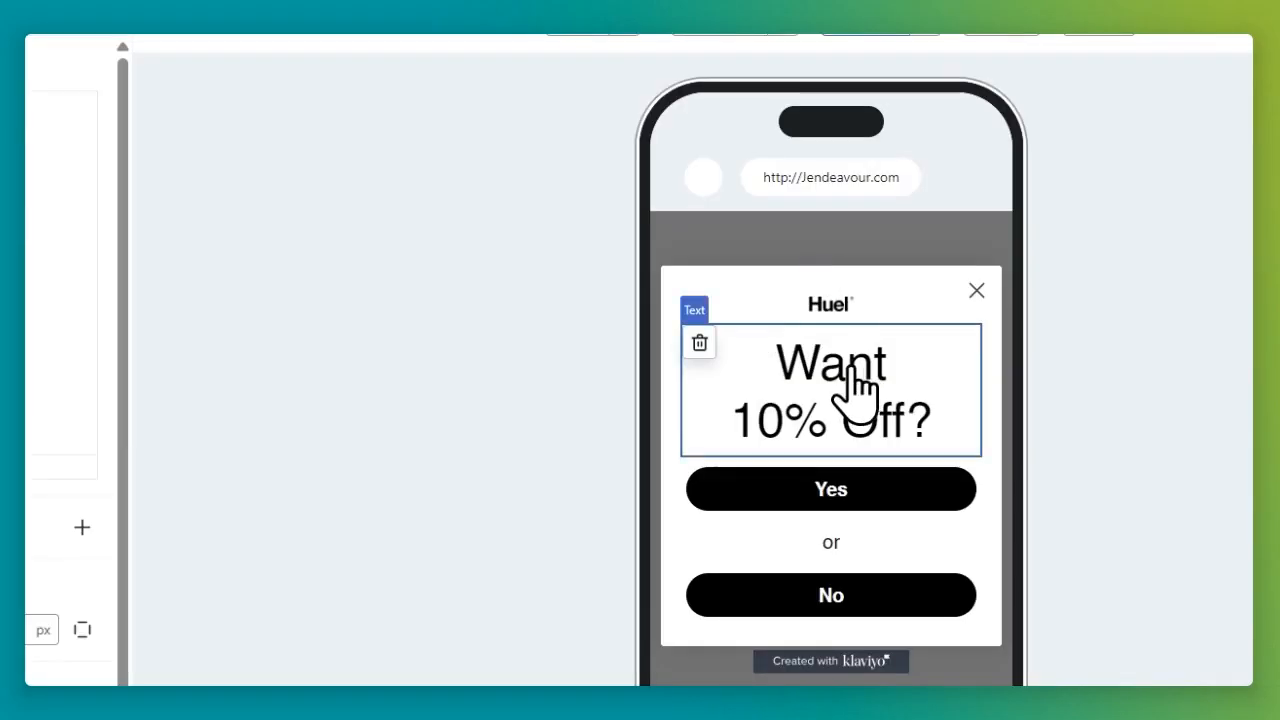
{"action": "left_click_drag", "start_coordinate": [296, 292], "coordinate": [206, 298]}
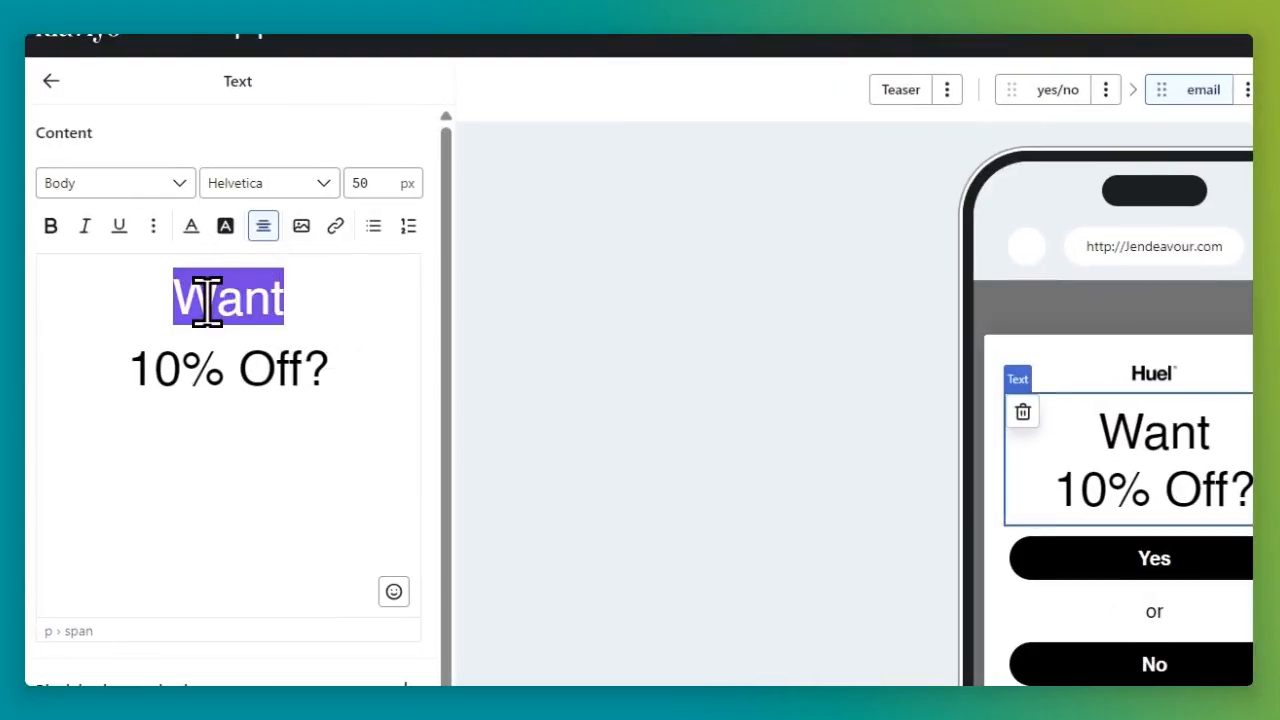
{"action": "type", "text": "Get"}
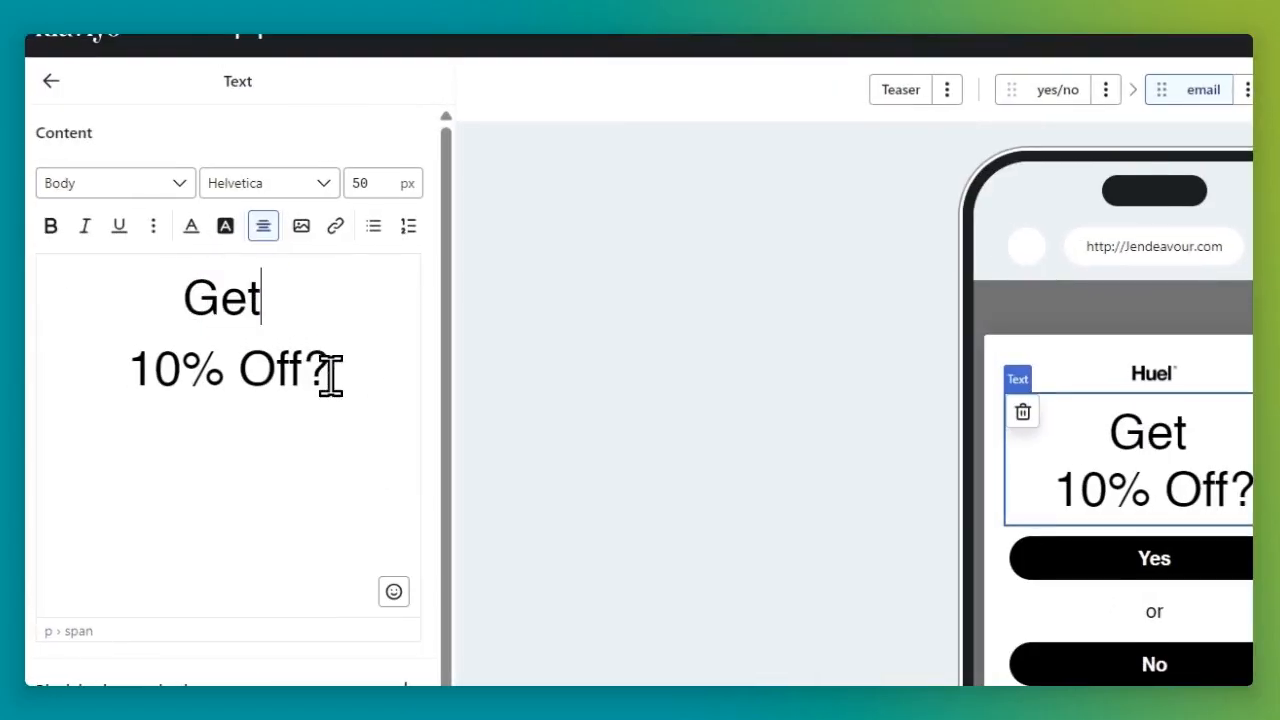
{"action": "left_click", "coordinate": [393, 362]}
{"action": "key", "text": "BackSpace"}
{"action": "key", "text": "BackSpace"}
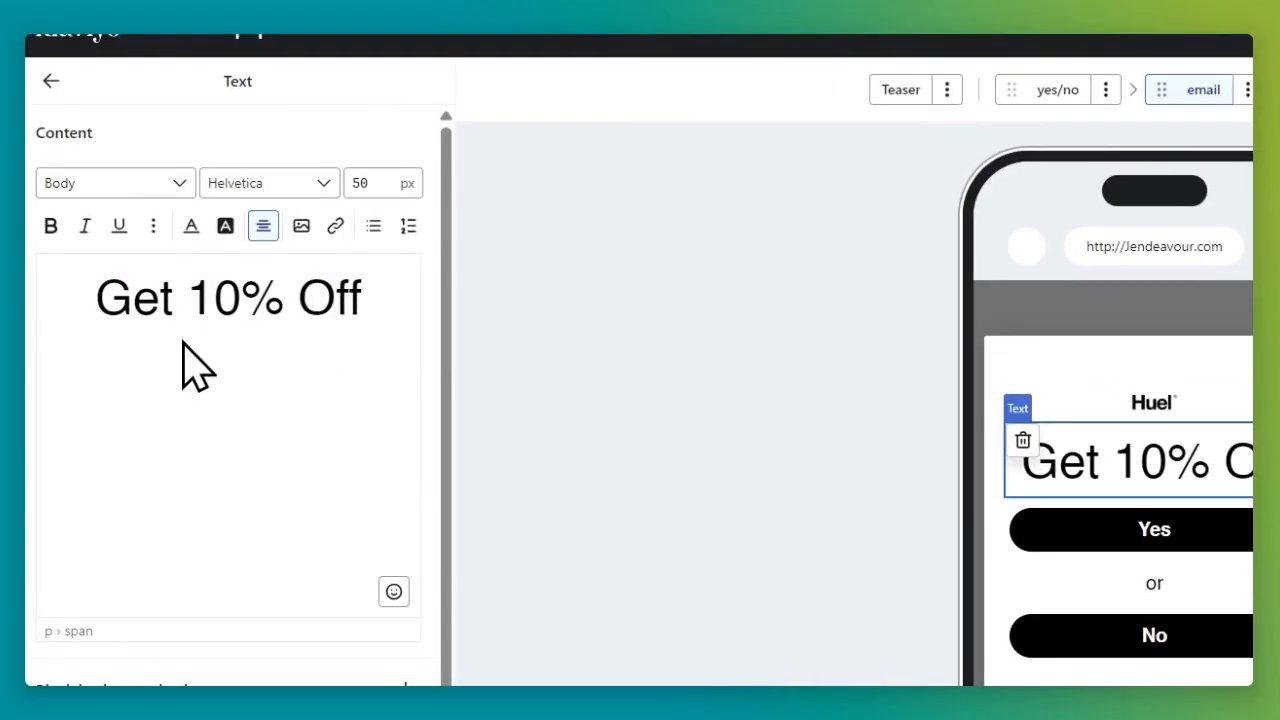
{"action": "triple_click", "coordinate": [215, 305]}
{"action": "left_click", "coordinate": [372, 185]}
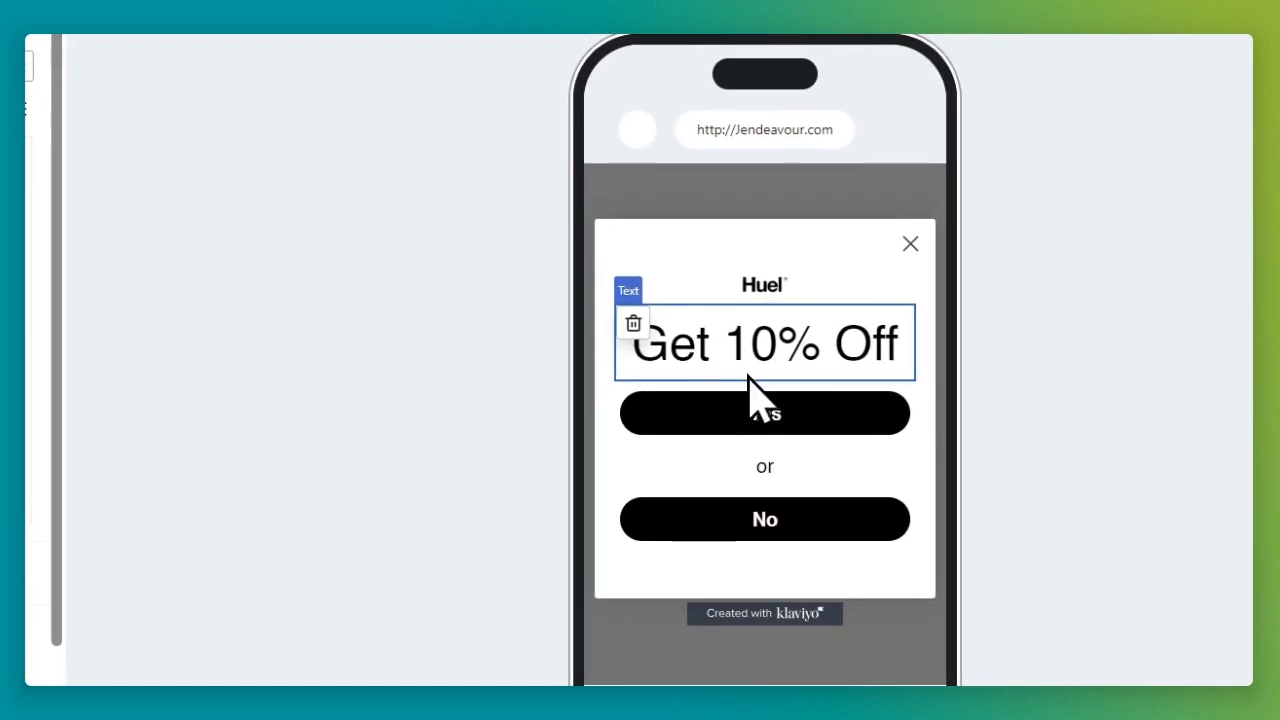
Step: Move the "or" text block above the Yes button and add an email input block between them
{"action": "left_click", "coordinate": [1165, 538]}
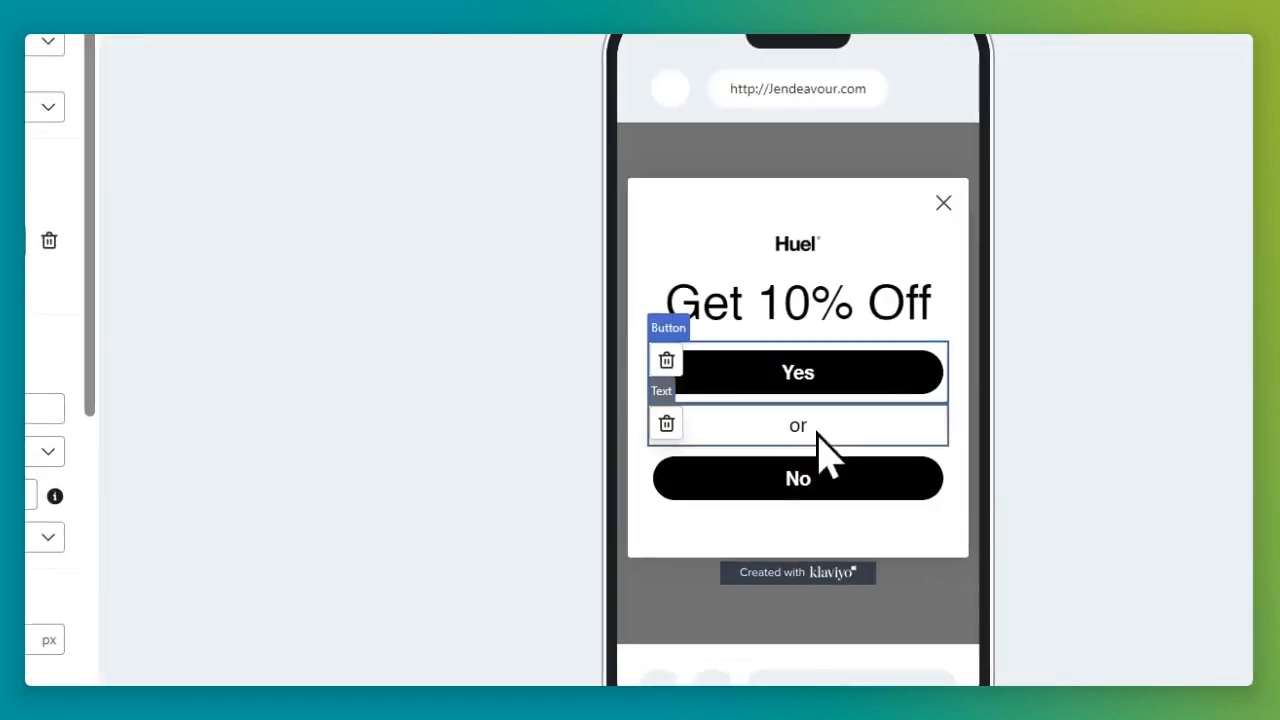
{"action": "left_click", "coordinate": [780, 500]}
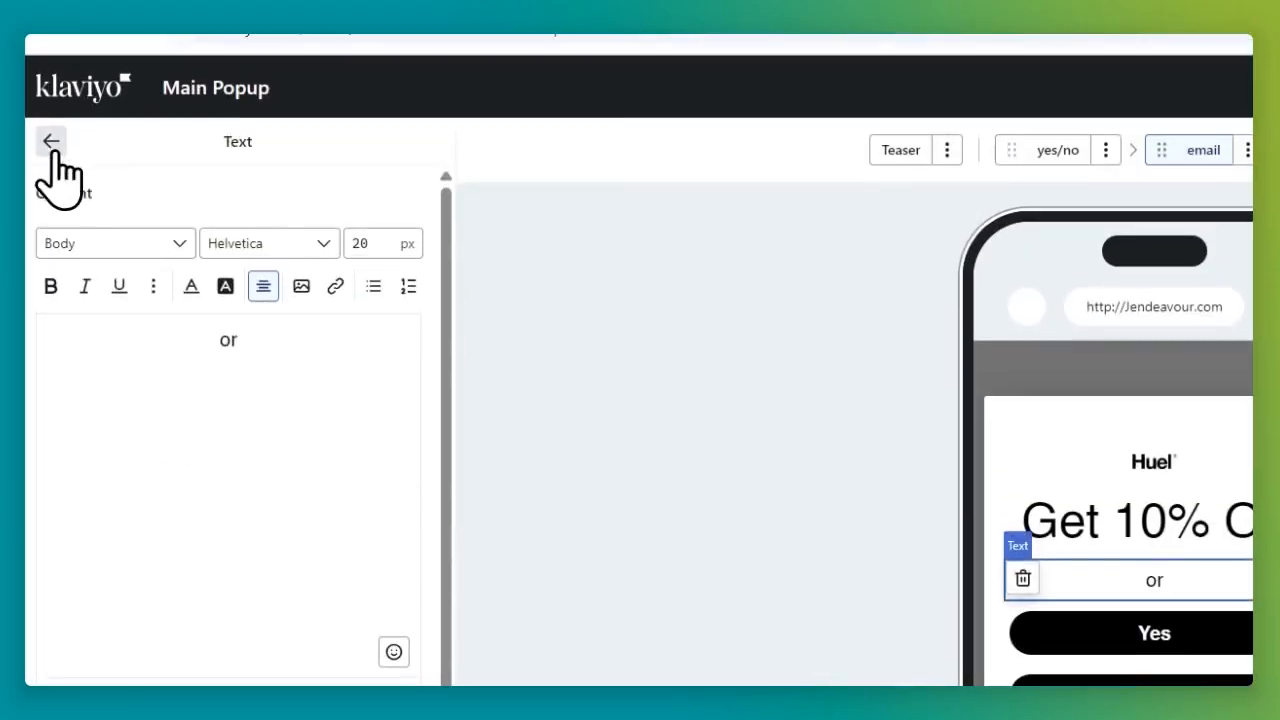
{"action": "left_click", "coordinate": [51, 141]}
{"action": "left_click_drag", "start_coordinate": [91, 457], "coordinate": [800, 423]}
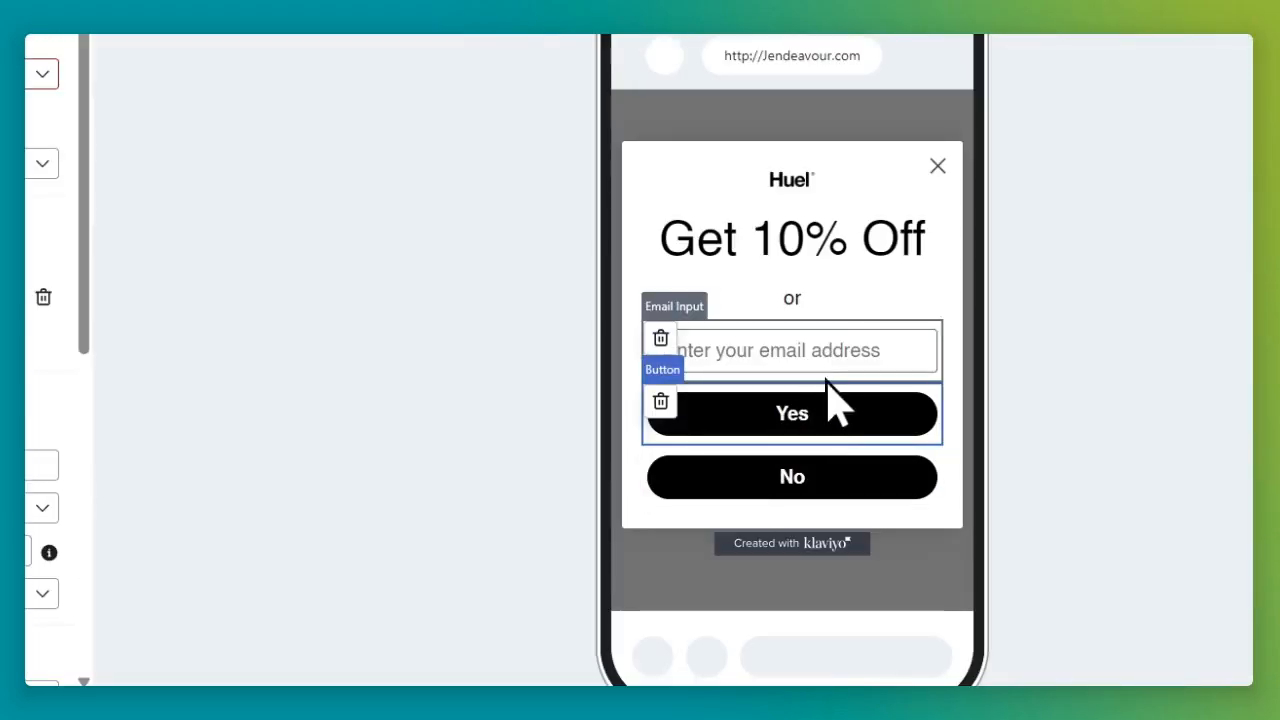
Step: Replace the "or" text below the heading with "(Minimum order must be $50)"
{"action": "left_click", "coordinate": [831, 258]}
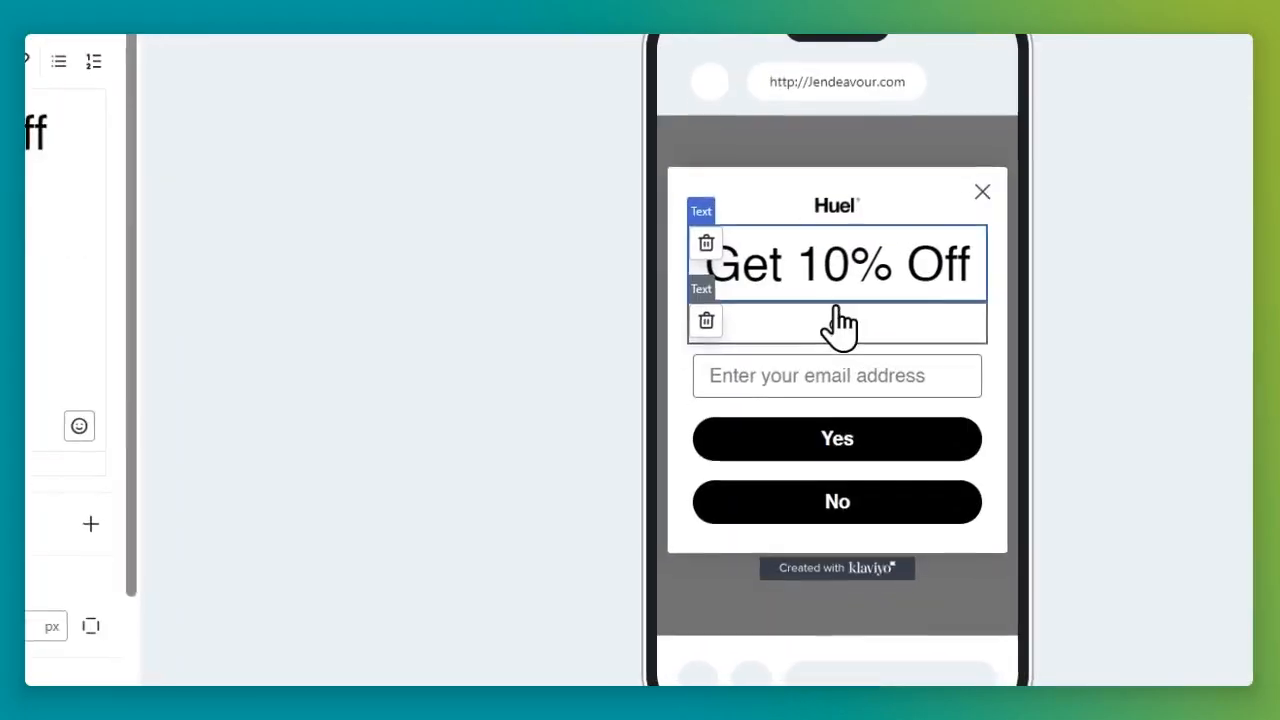
{"action": "left_click", "coordinate": [771, 431]}
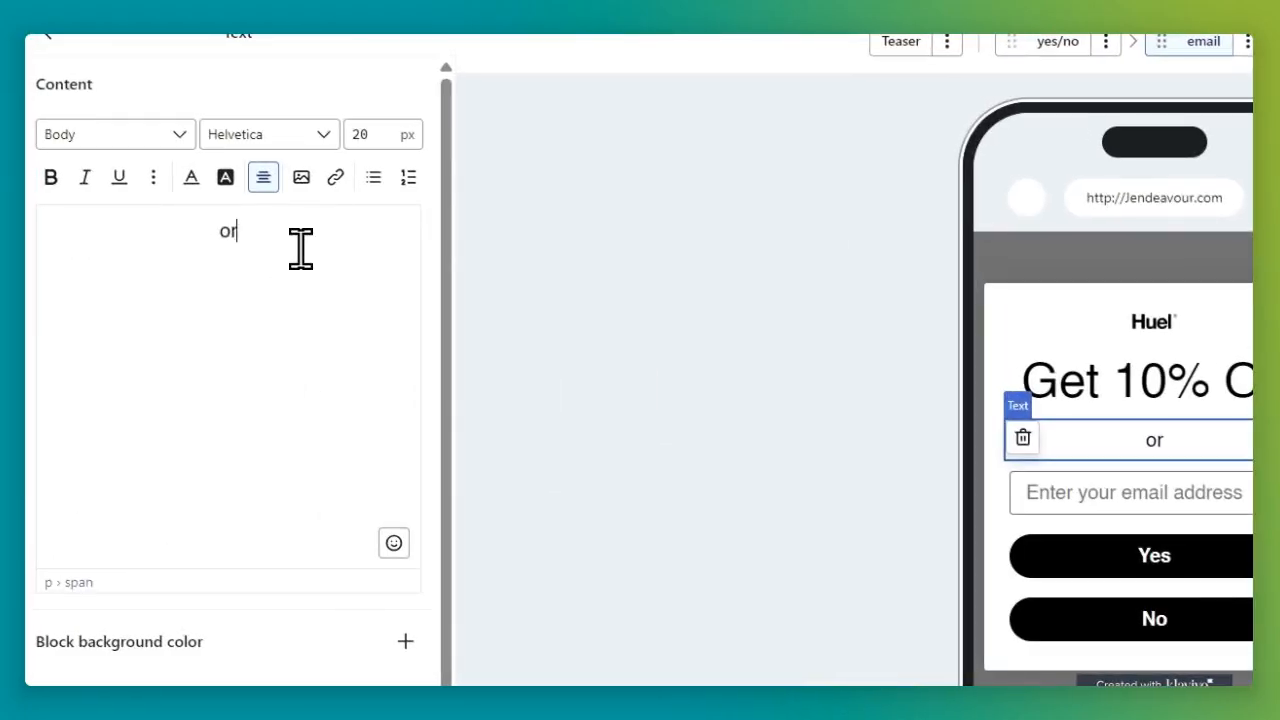
{"action": "type", "text": "()"}
{"action": "key", "text": "Left"}
{"action": "key", "text": "Caps_Lock"}
{"action": "key", "text": "Caps_Lock"}
{"action": "type", "text": "m"}
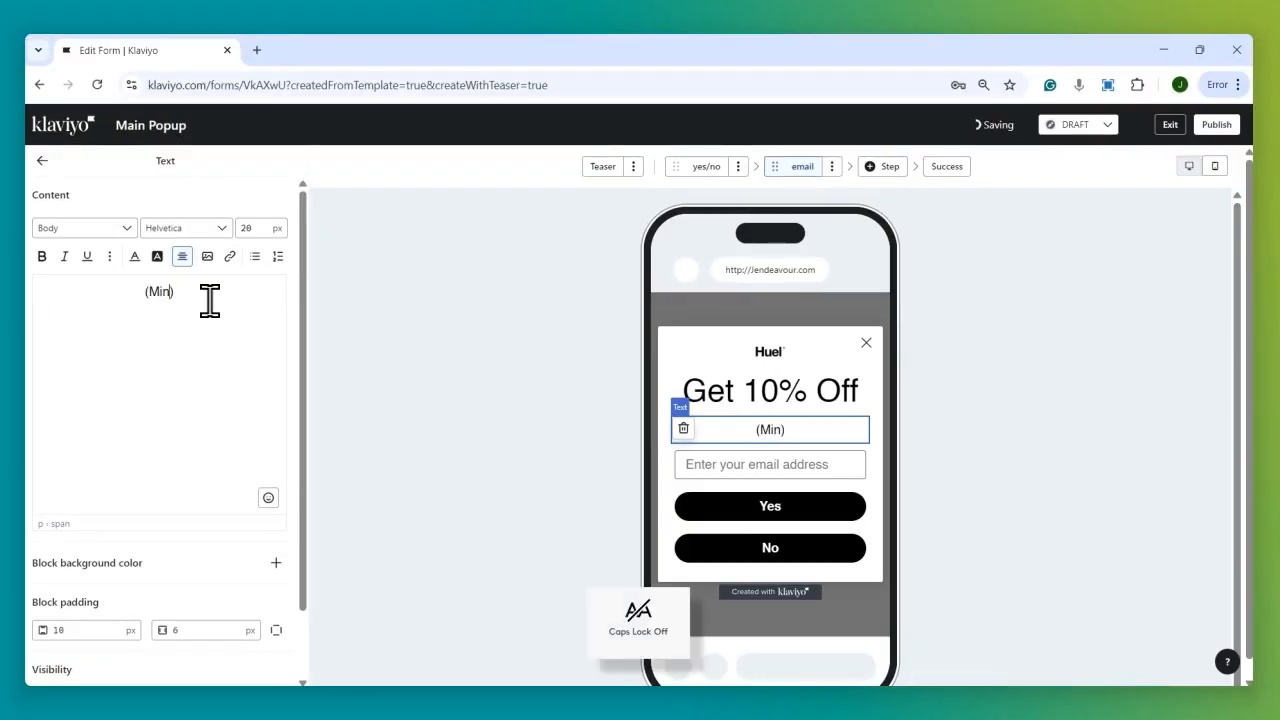
{"action": "type", "text": "inimum order must be %"}
{"action": "key", "text": "BackSpace"}
{"action": "type", "text": "$50"}
Step: Set the minimum order text's font size to 18 px
{"action": "key", "text": "ctrl+a"}
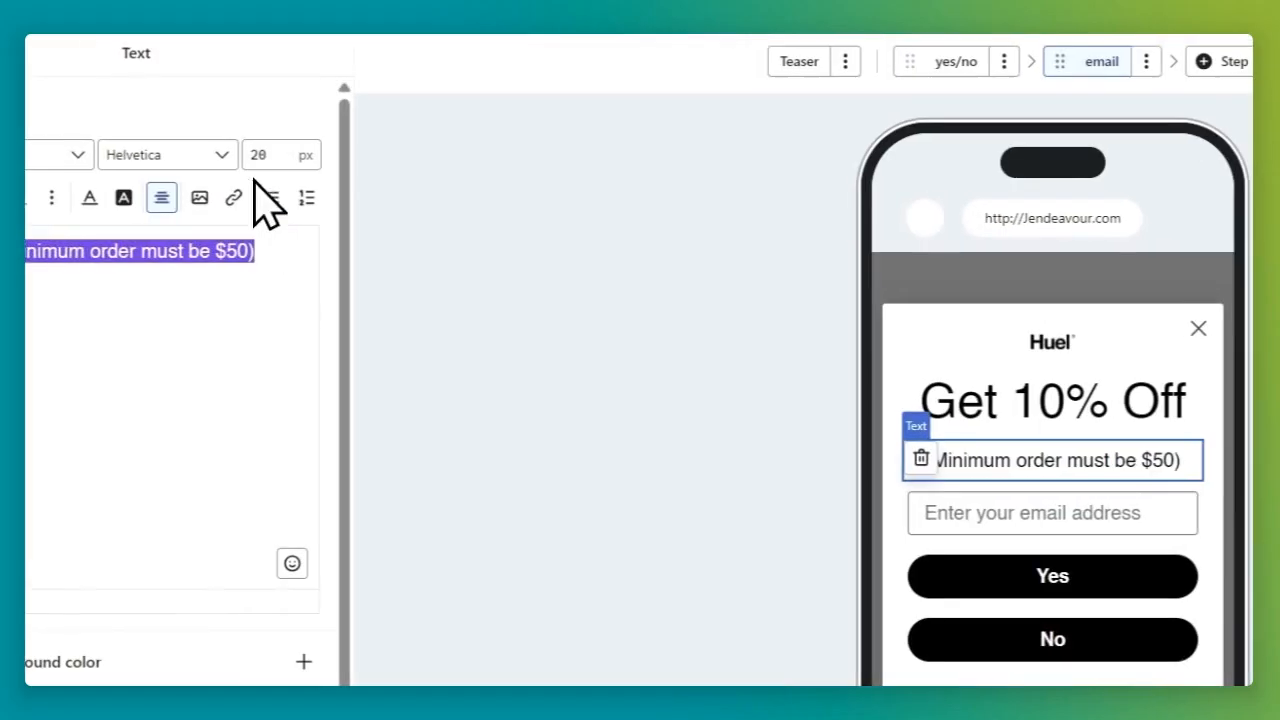
{"action": "double_click", "coordinate": [285, 188]}
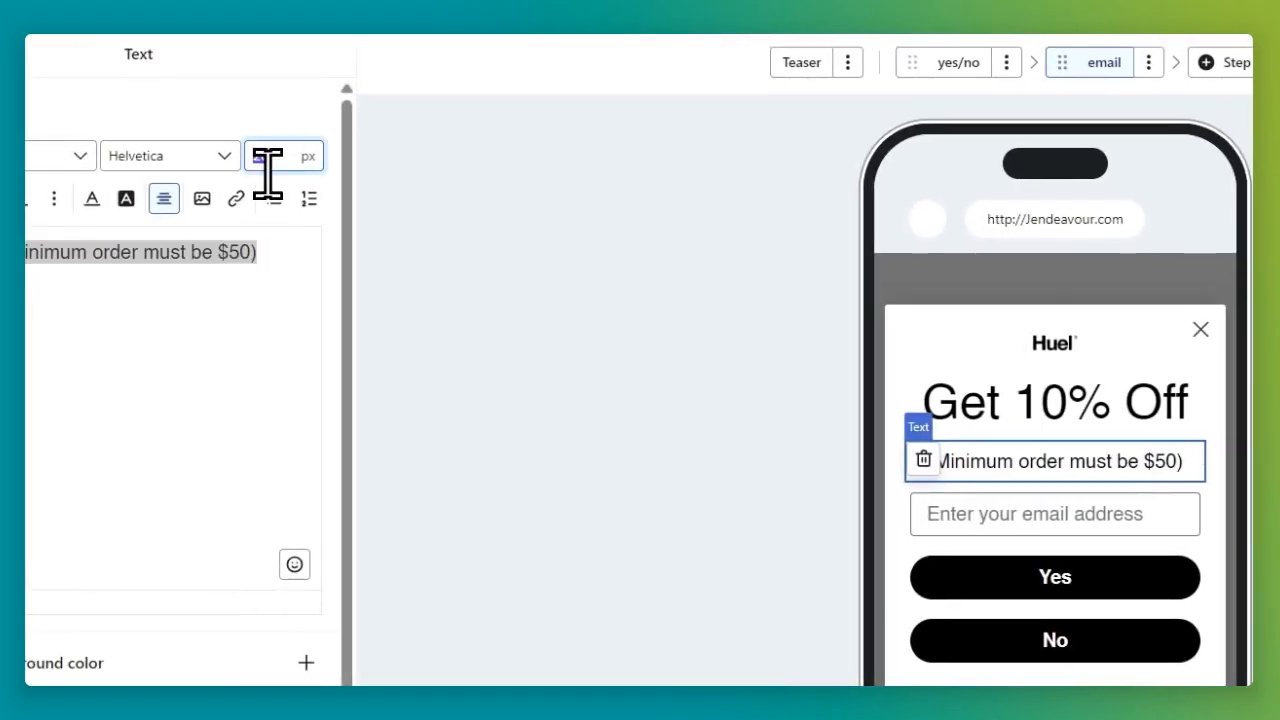
{"action": "type", "text": "18"}
Step: Label the email input "Email" and show the label in the form
{"action": "left_click", "coordinate": [1139, 520]}
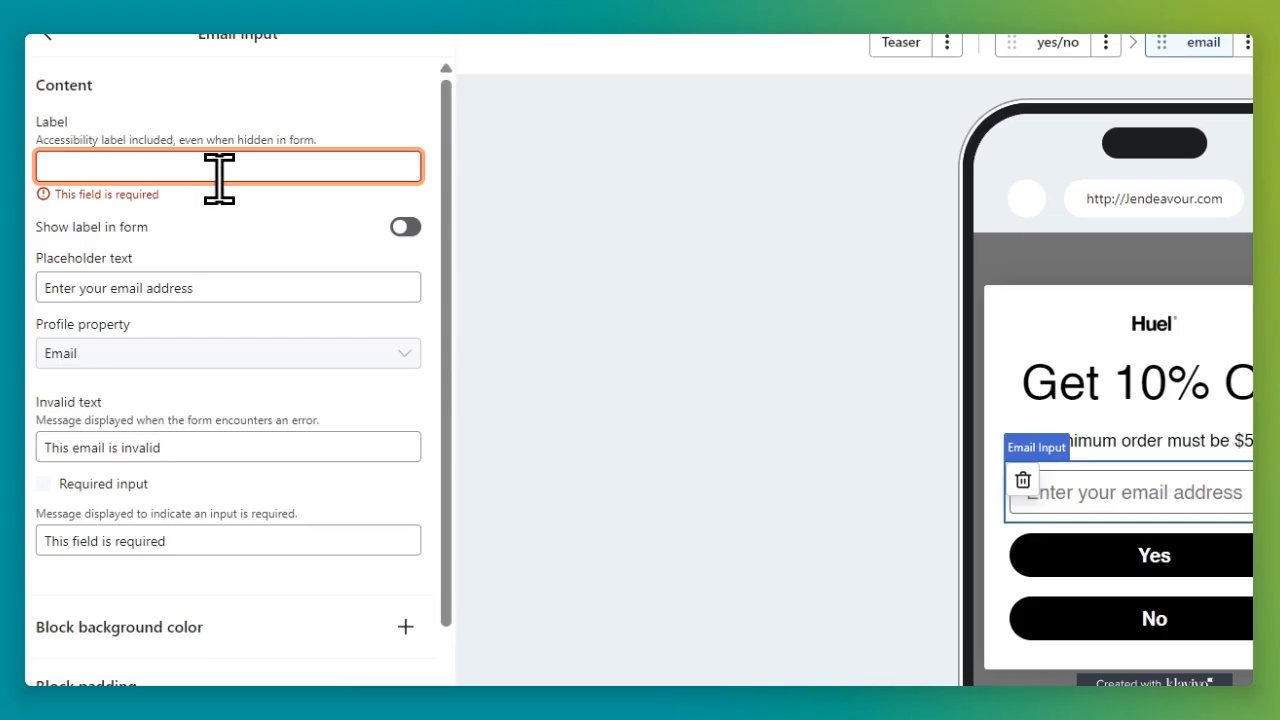
{"action": "type", "text": "Email"}
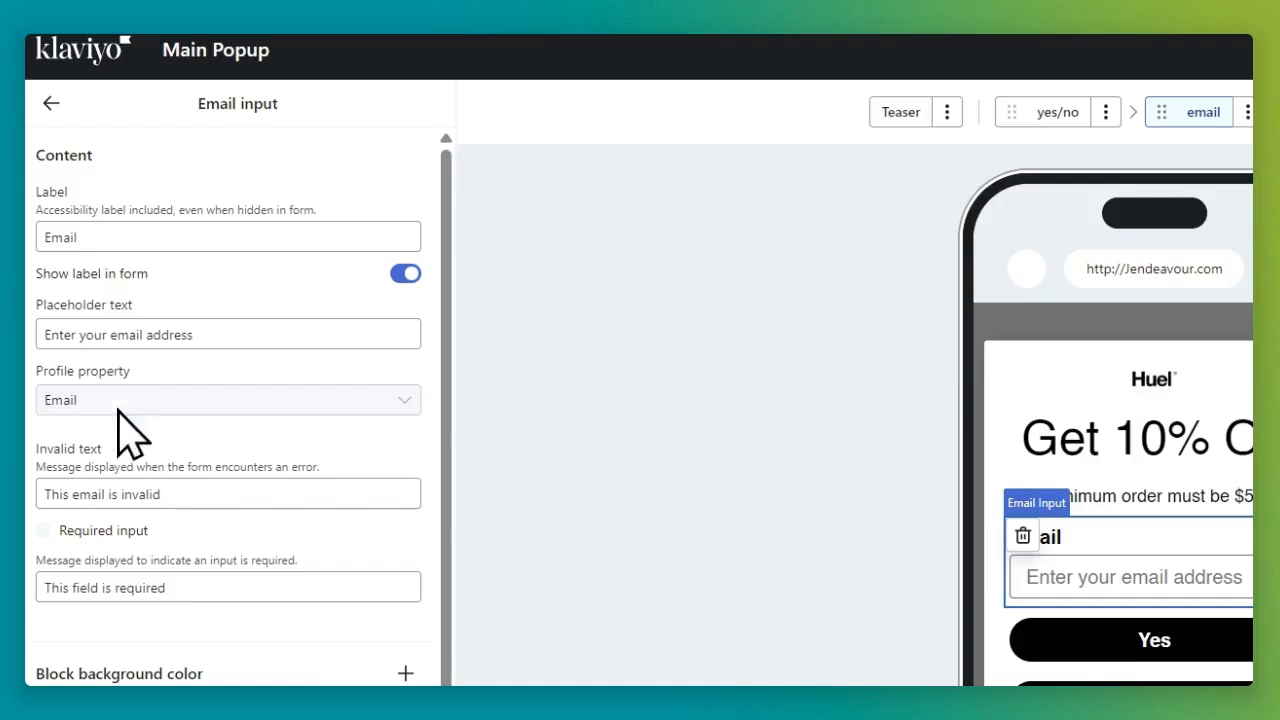
{"action": "scroll", "coordinate": [143, 591], "scroll_direction": "down", "scroll_amount": 5}
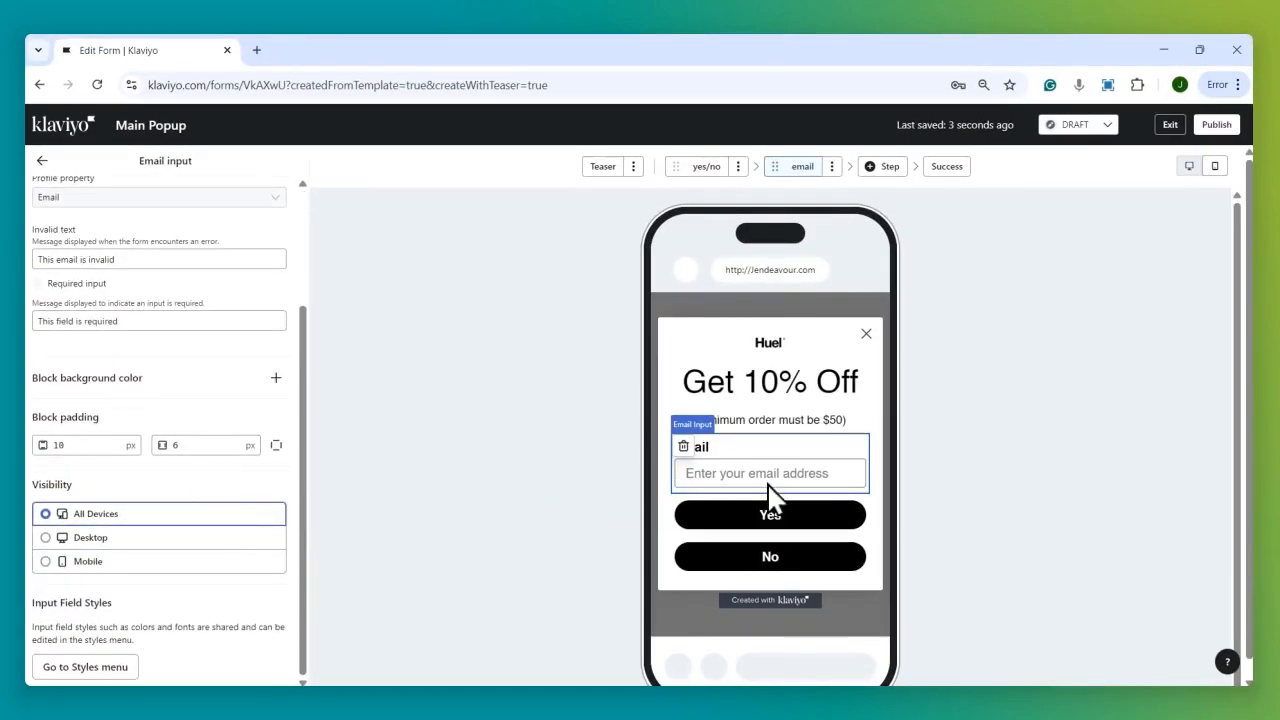
Step: Set the Yes button in the email step to submit the form to the Newsletter list
{"action": "left_click", "coordinate": [766, 505]}
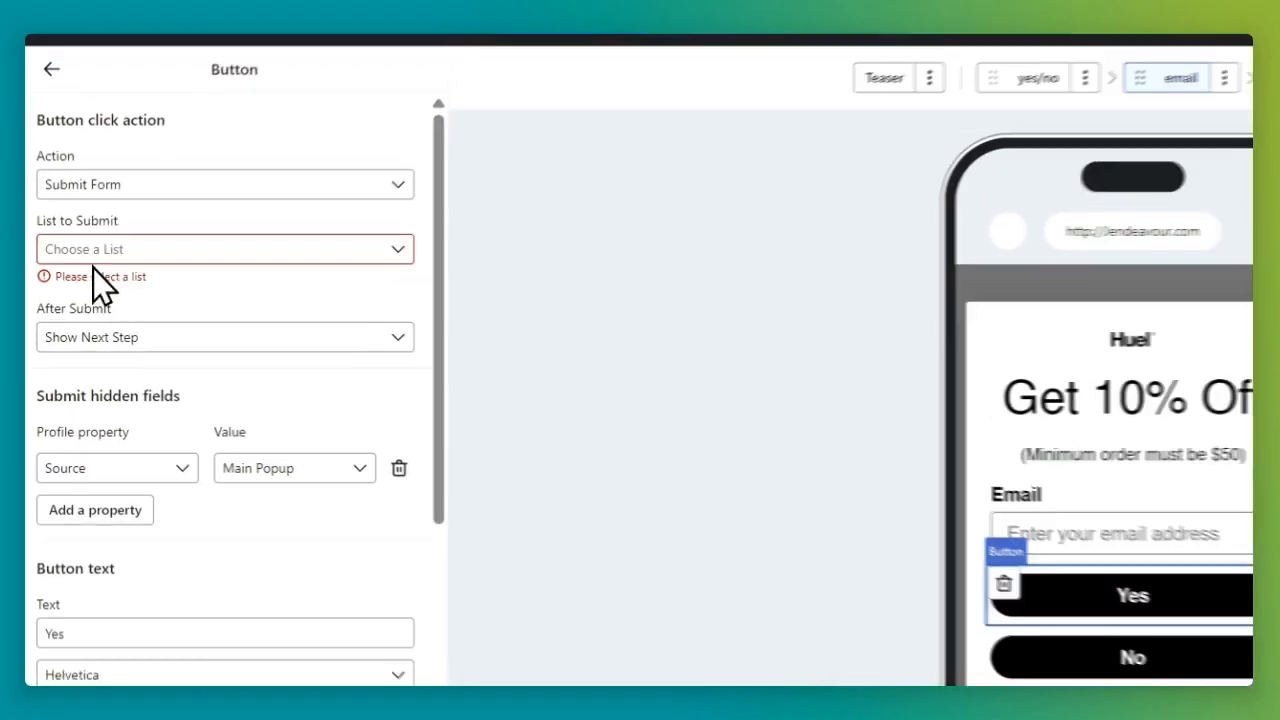
{"action": "left_click", "coordinate": [70, 284]}
{"action": "left_click", "coordinate": [128, 433]}
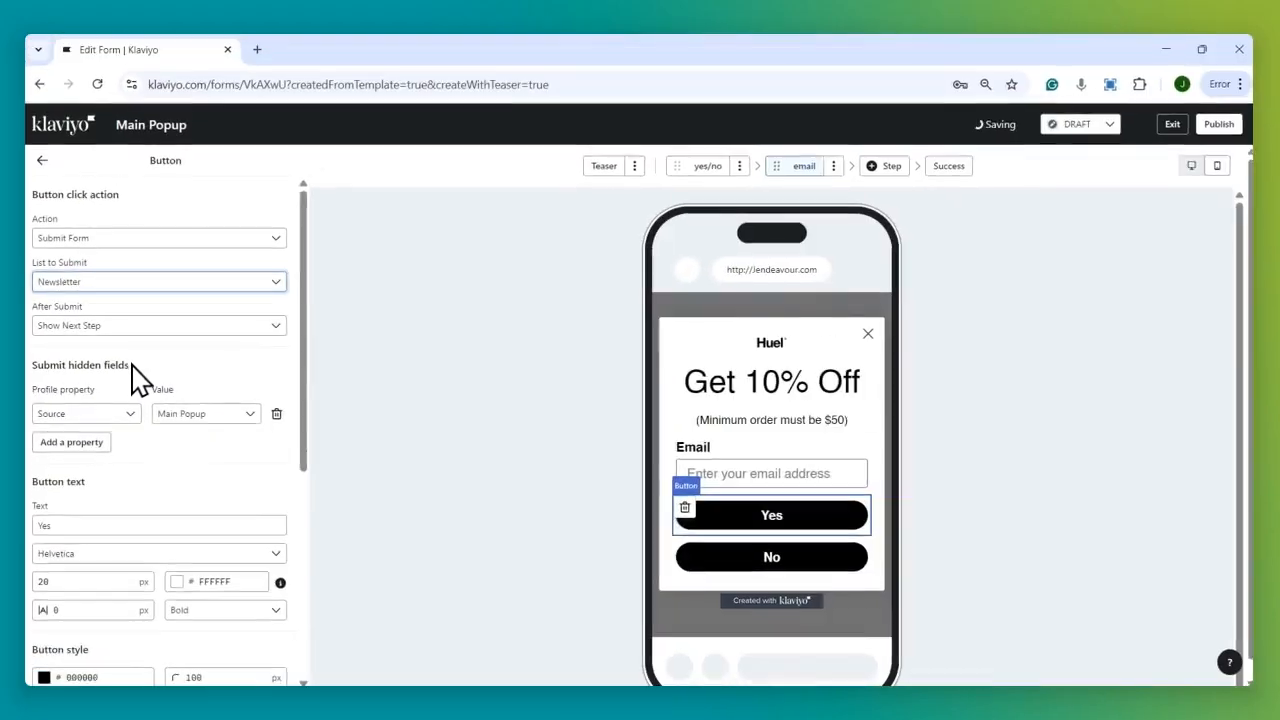
{"action": "scroll", "coordinate": [195, 390], "scroll_direction": "down", "scroll_amount": 5}
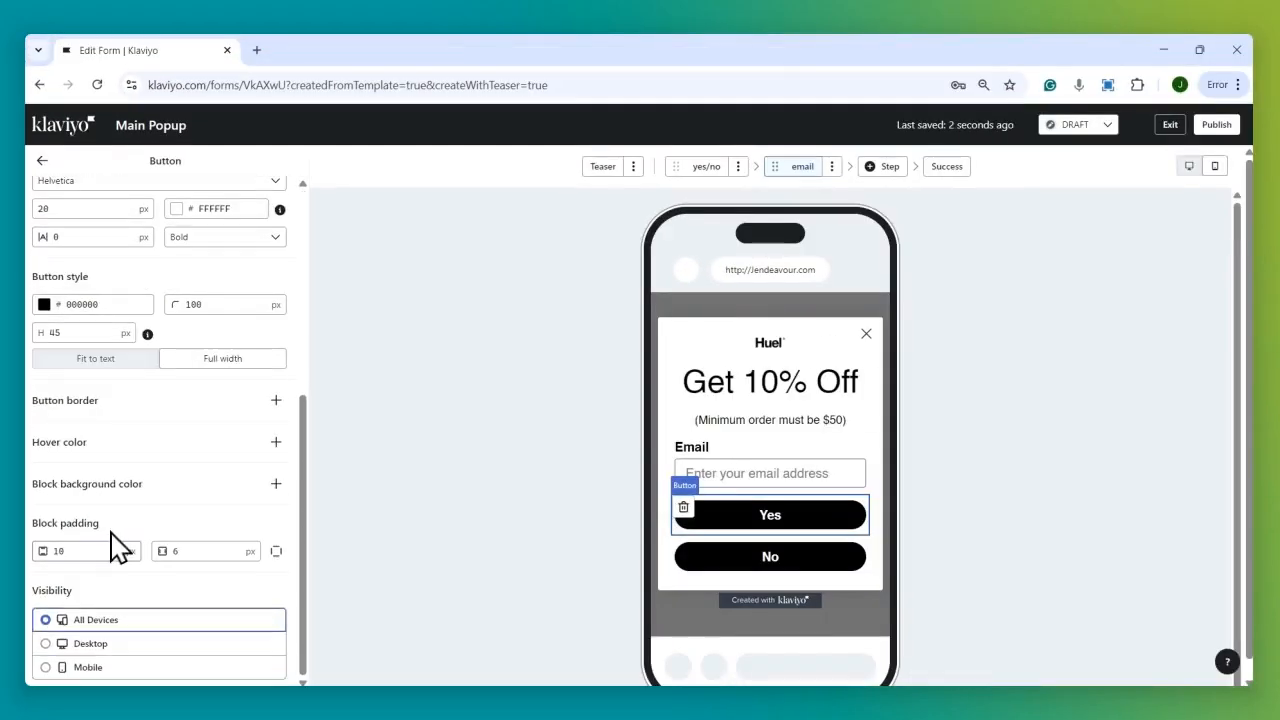
{"action": "scroll", "coordinate": [197, 458], "scroll_direction": "up", "scroll_amount": 4}
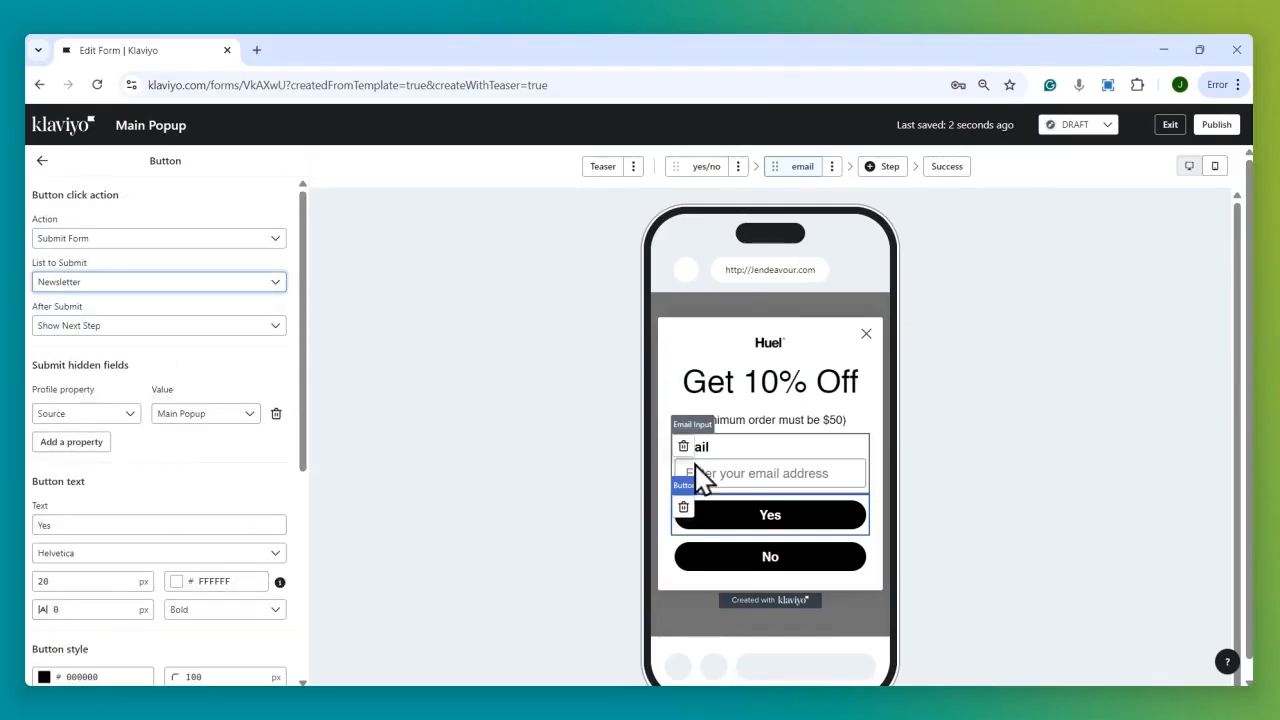
{"action": "scroll", "coordinate": [134, 509], "scroll_direction": "down", "scroll_amount": 5}
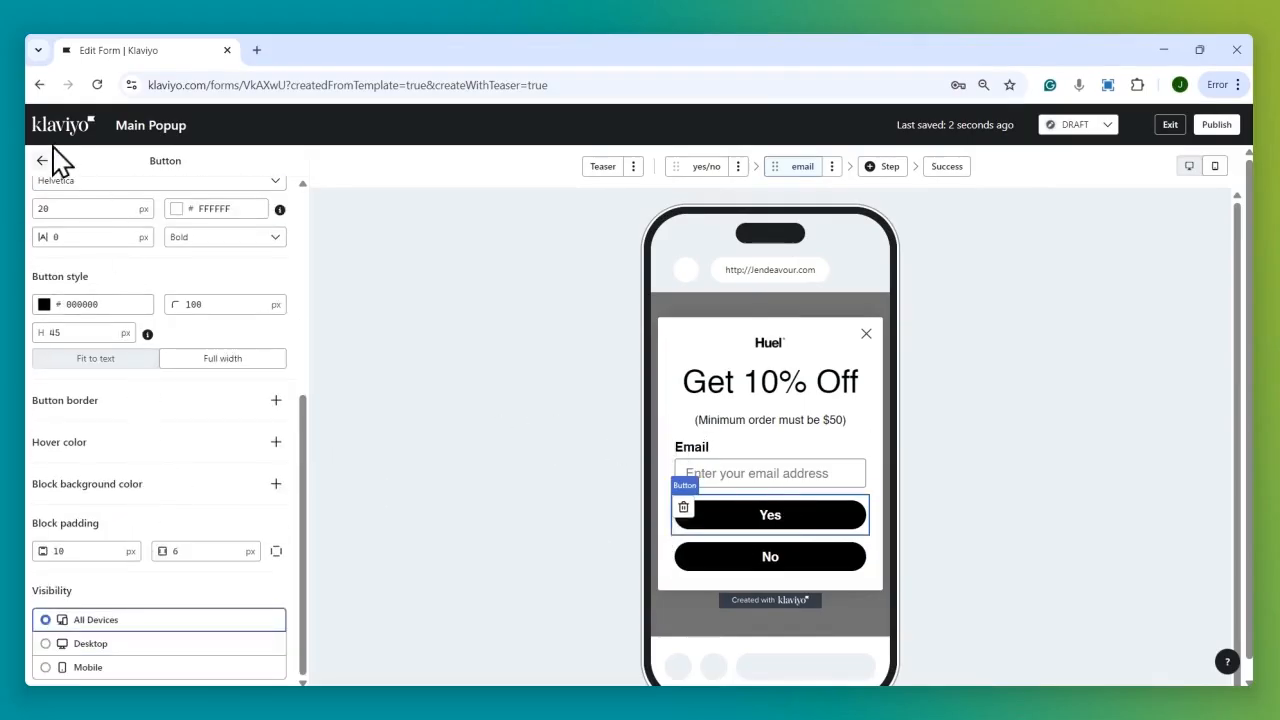
Step: Change the email step's Yes button text to "Submit" and its No button text to "No thanks."
{"action": "left_click", "coordinate": [770, 556]}
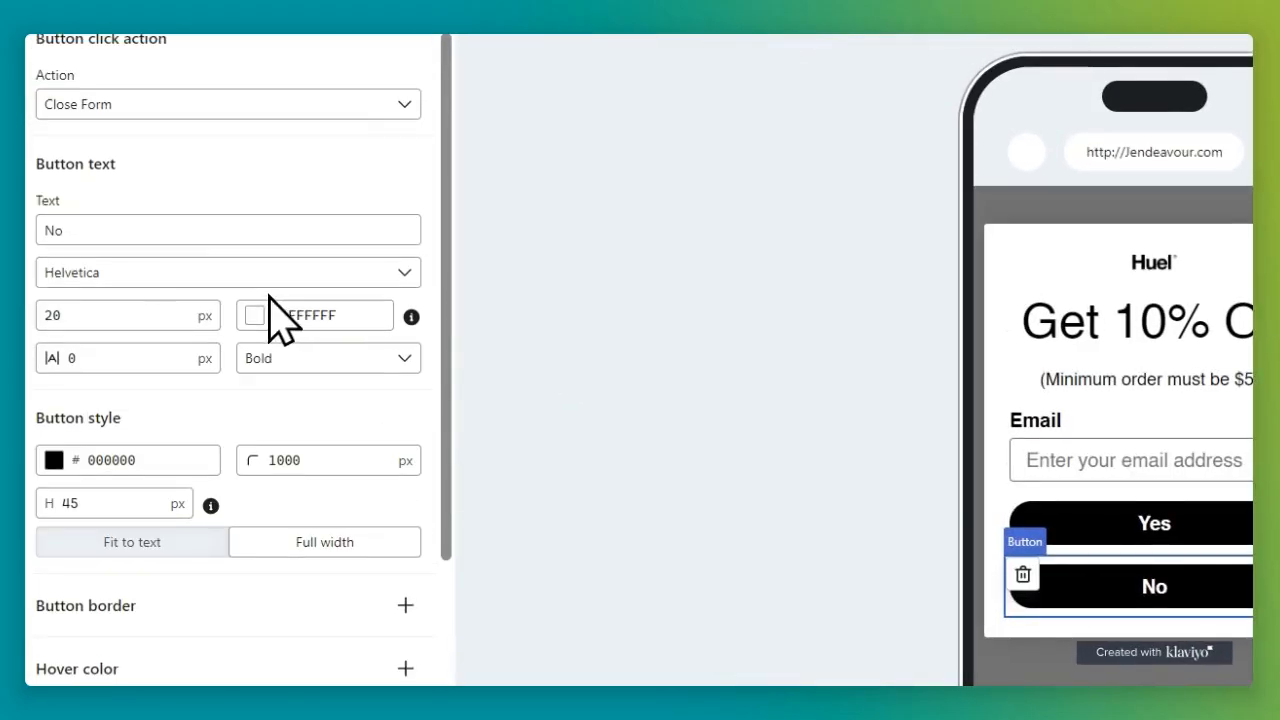
{"action": "left_click", "coordinate": [150, 243]}
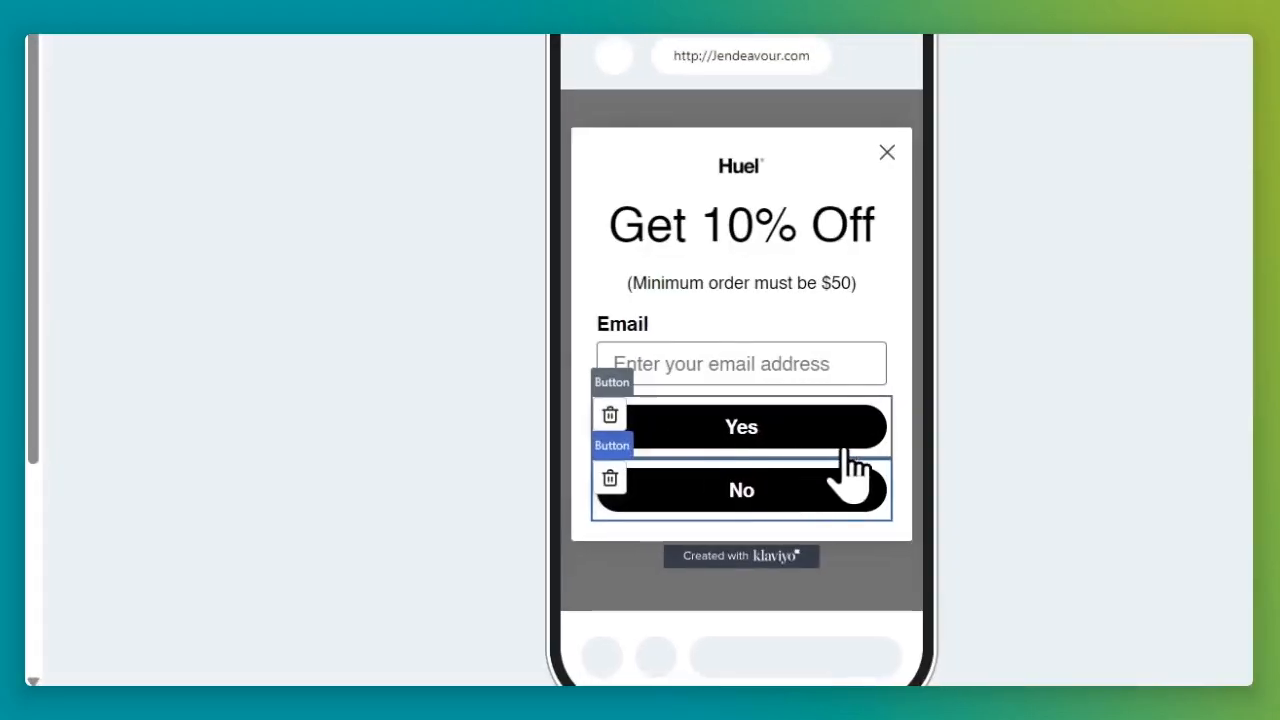
{"action": "left_click", "coordinate": [1210, 520]}
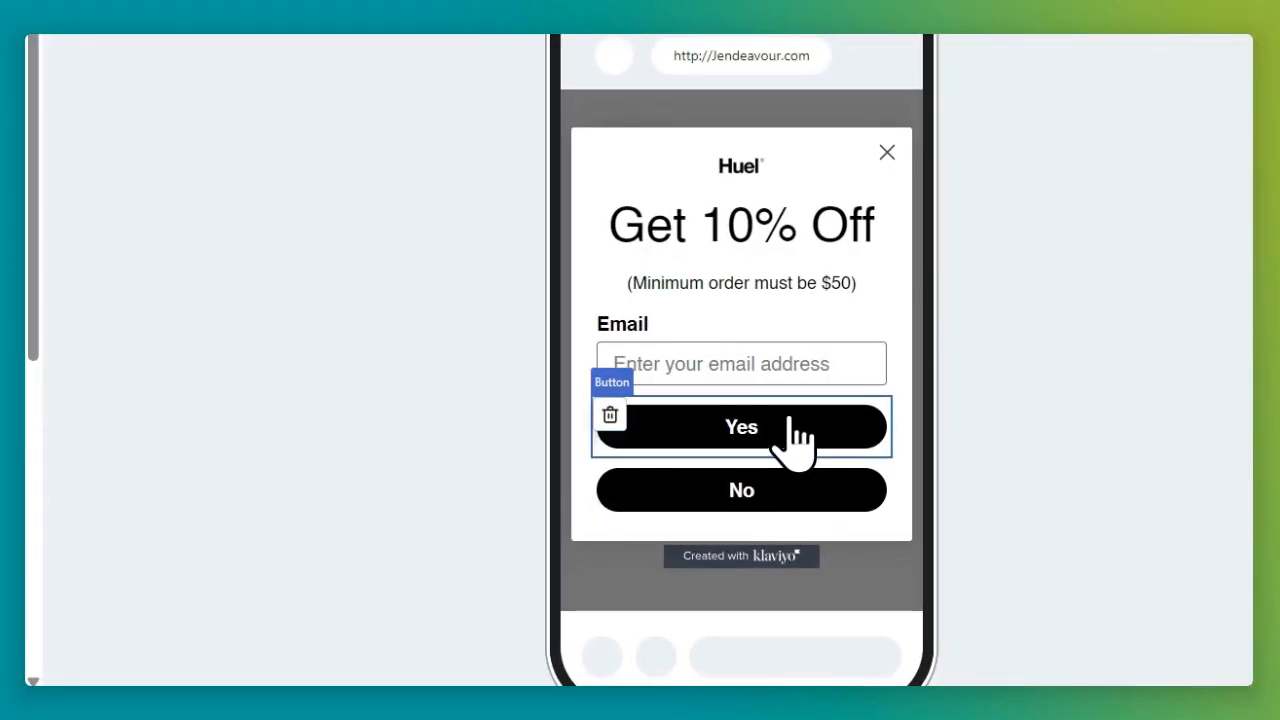
{"action": "left_click_drag", "start_coordinate": [143, 438], "coordinate": [34, 450]}
{"action": "key", "text": "Caps_Lock"}
{"action": "type", "text": "S"}
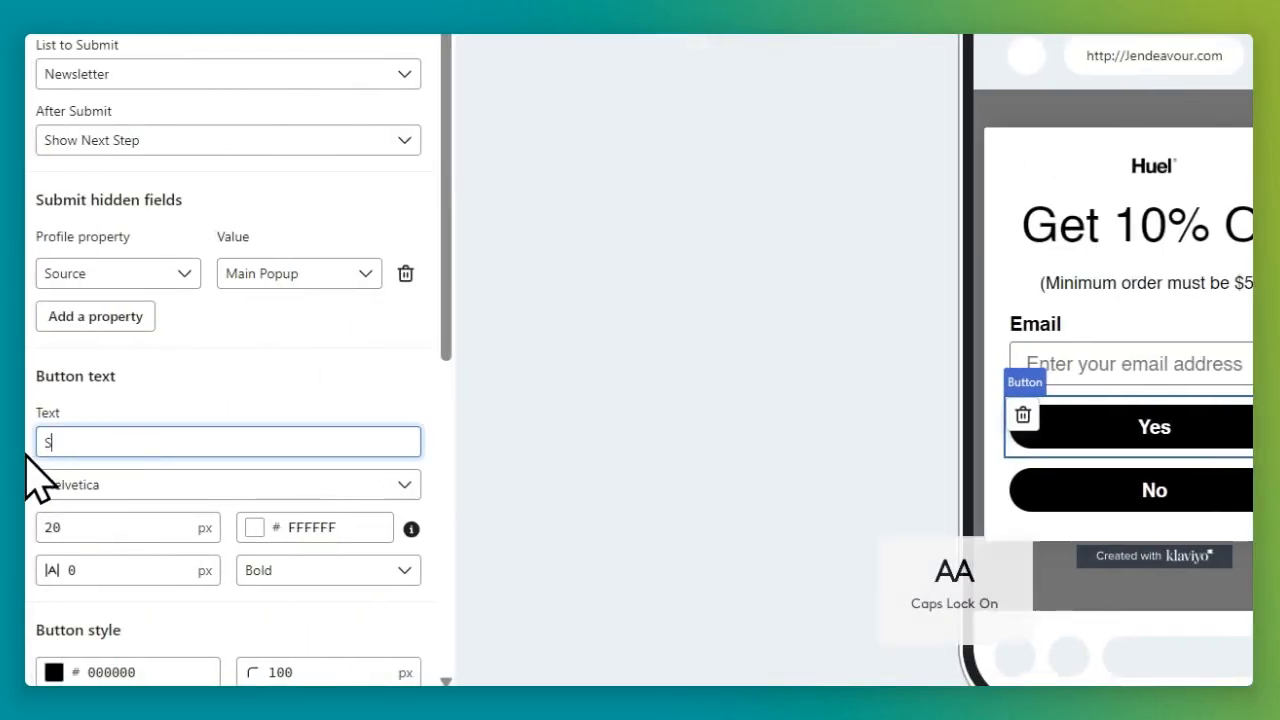
{"action": "type", "text": "ubmit"}
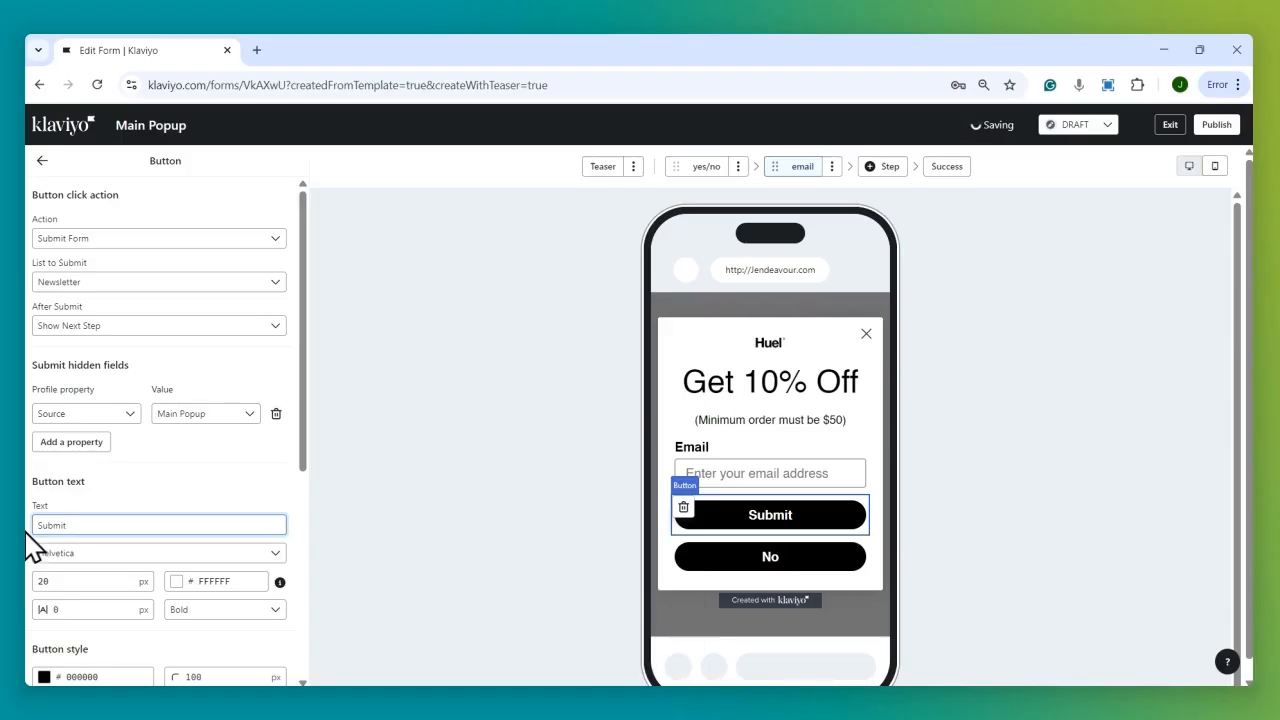
{"action": "left_click", "coordinate": [791, 552]}
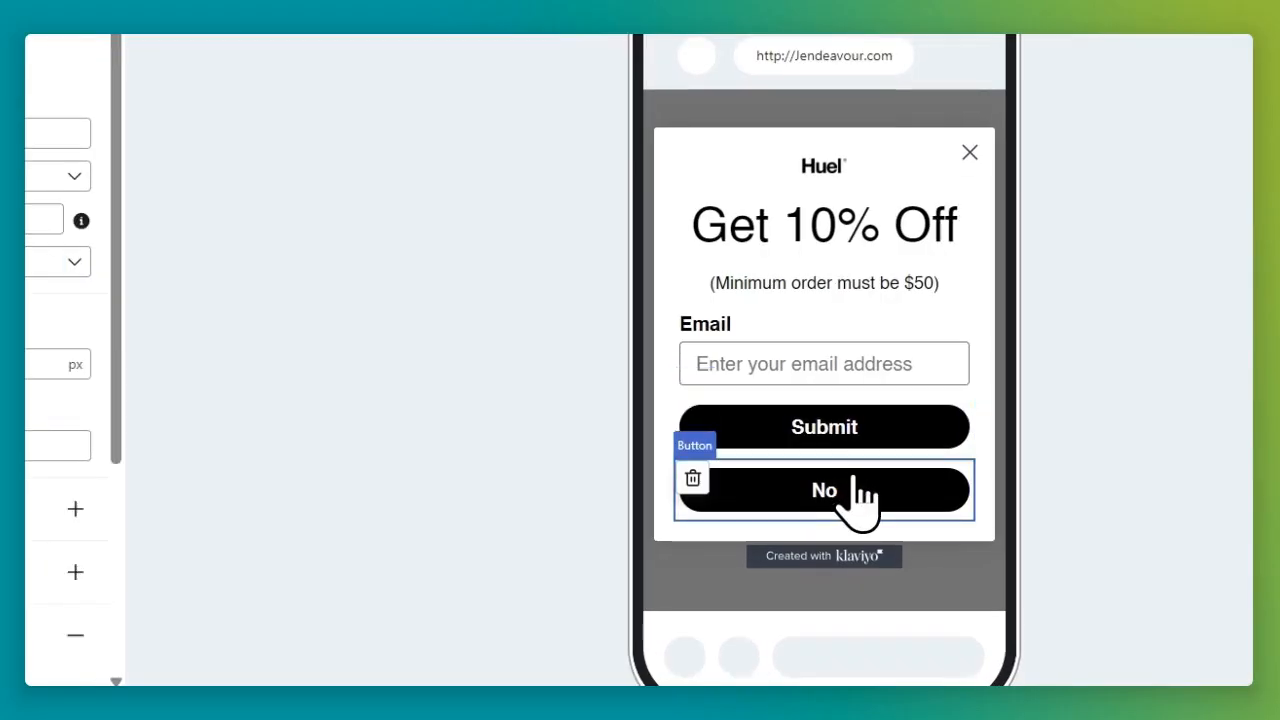
{"action": "left_click", "coordinate": [103, 256]}
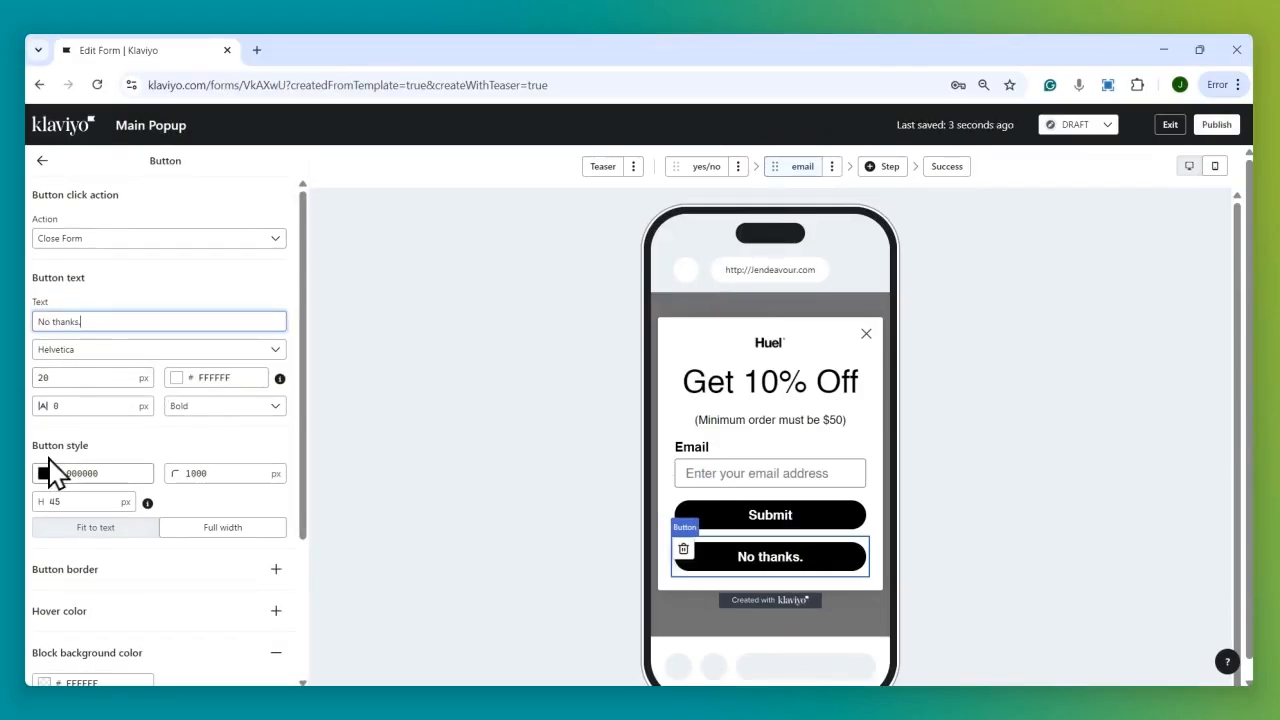
Step: Make the "No thanks." button's background fully transparent and its text black
{"action": "left_click", "coordinate": [50, 471]}
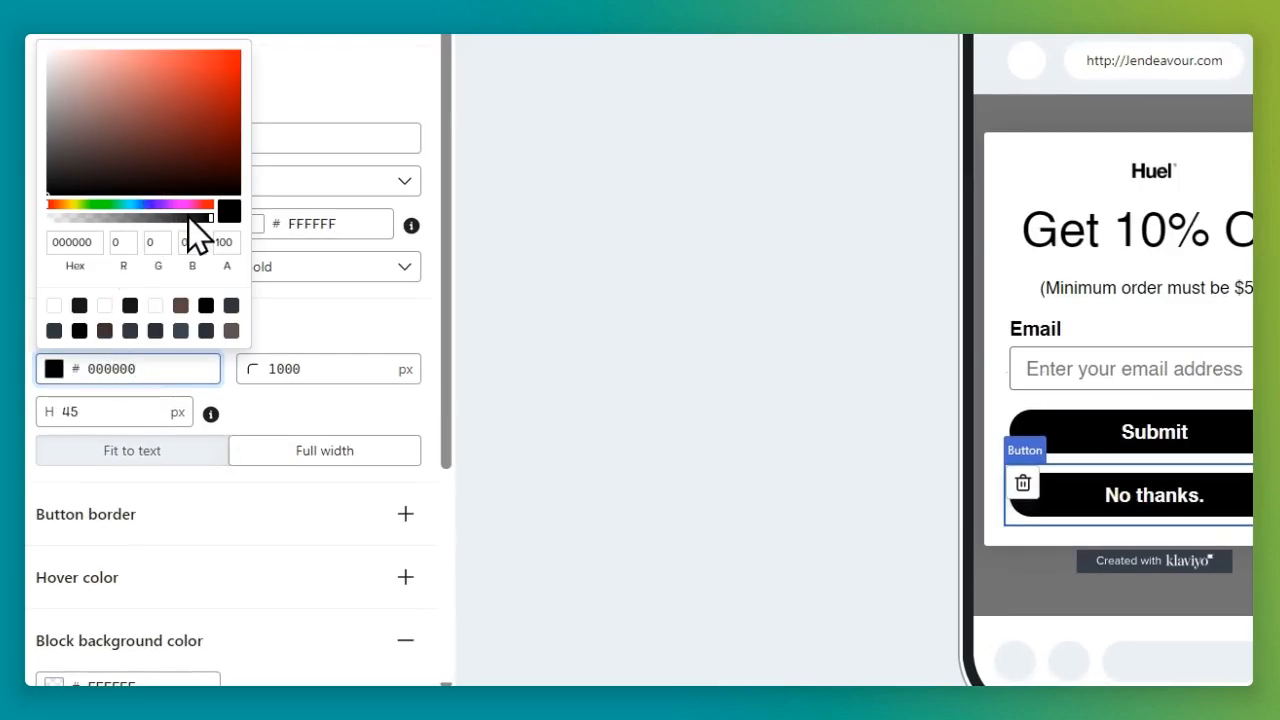
{"action": "left_click_drag", "start_coordinate": [188, 217], "coordinate": [48, 217]}
{"action": "left_click", "coordinate": [355, 325]}
{"action": "left_click", "coordinate": [271, 236]}
{"action": "left_click_drag", "start_coordinate": [292, 319], "coordinate": [229, 413]}
{"action": "left_click", "coordinate": [229, 413]}
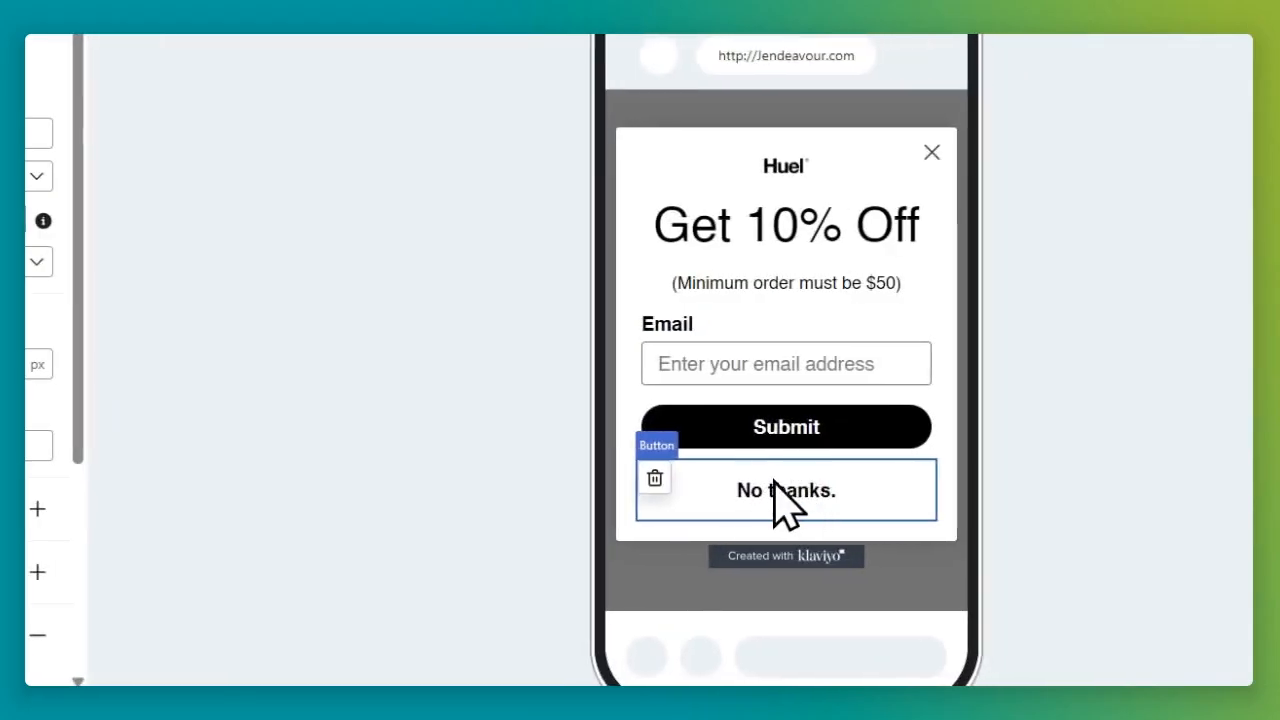
{"action": "scroll", "coordinate": [216, 404], "scroll_direction": "down", "scroll_amount": 2}
{"action": "scroll", "coordinate": [216, 404], "scroll_direction": "up", "scroll_amount": 2}
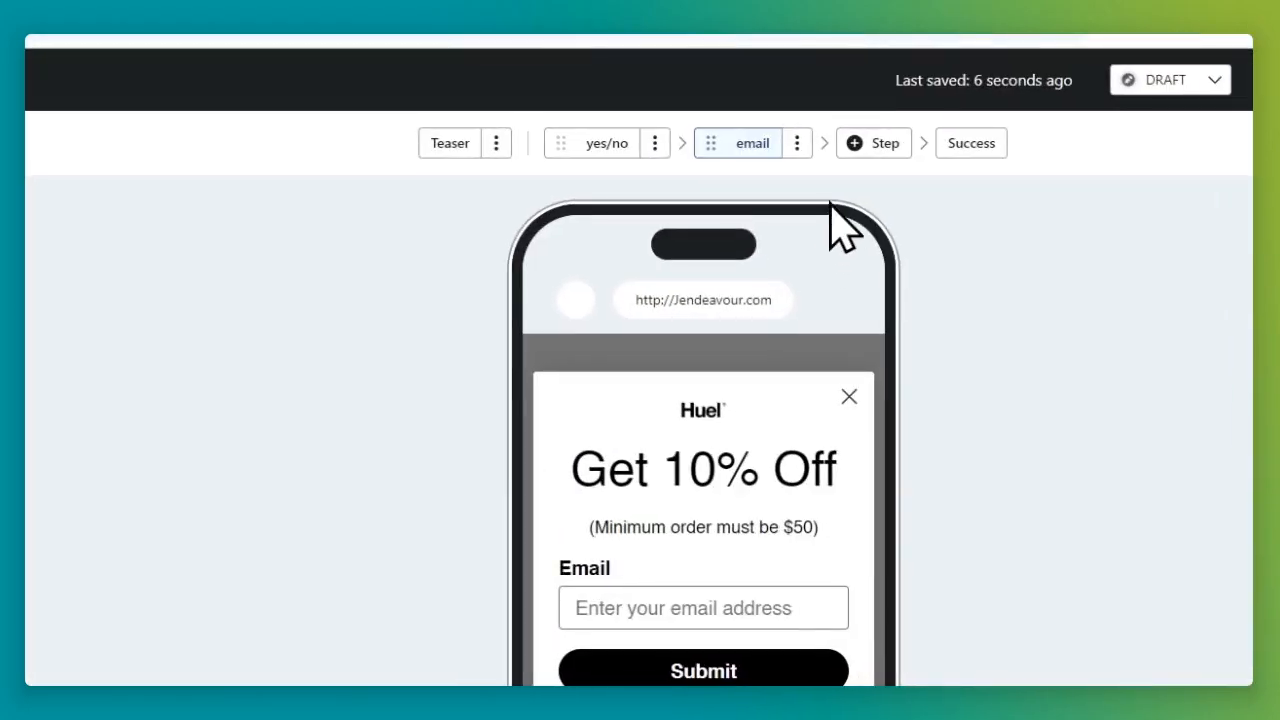
Step: Clone the email step as a new step named "name"
{"action": "left_click", "coordinate": [831, 167]}
{"action": "left_click", "coordinate": [775, 210]}
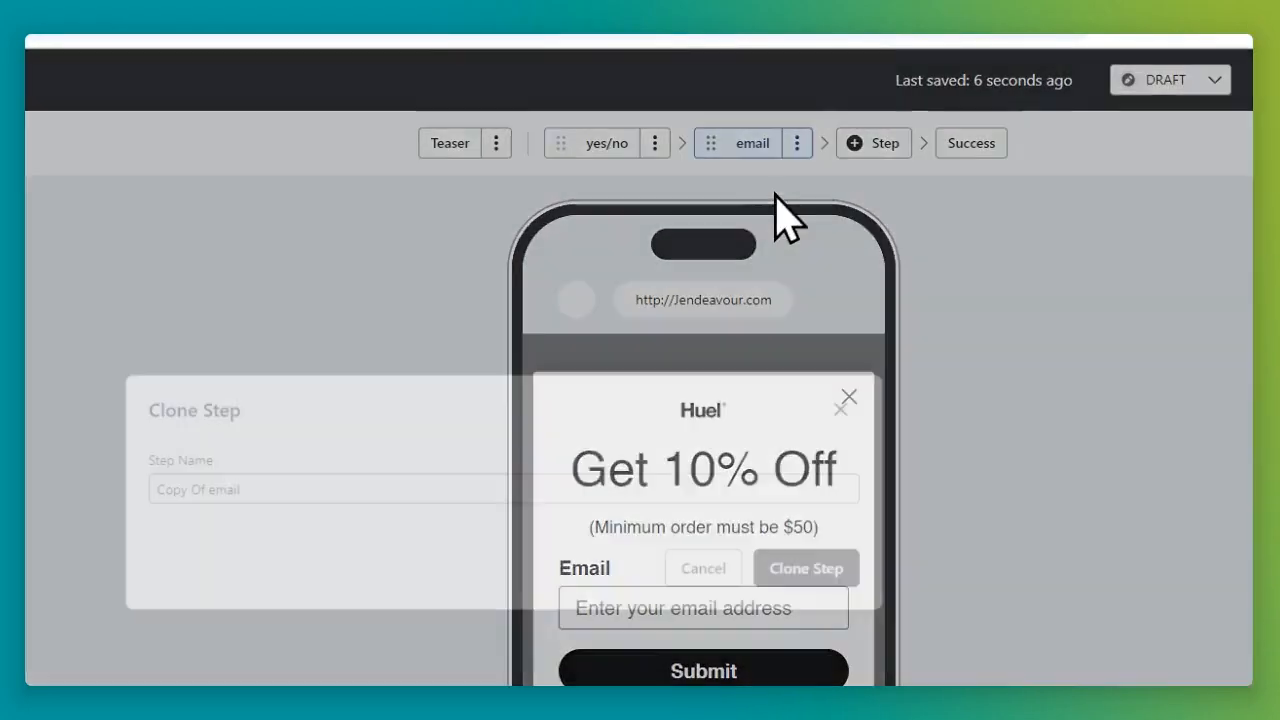
{"action": "triple_click", "coordinate": [404, 491]}
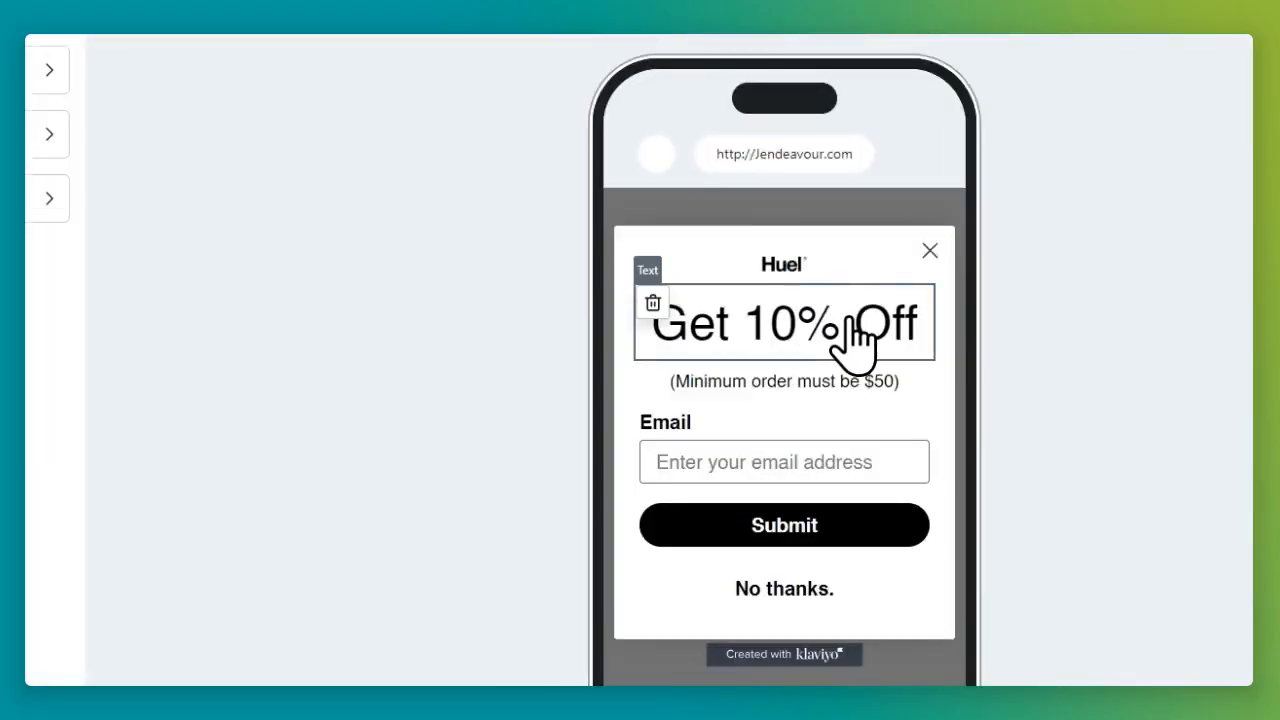
Step: Delete the minimum order text and the email input from the name step, and open the list of blocks to add
{"action": "left_click", "coordinate": [850, 322]}
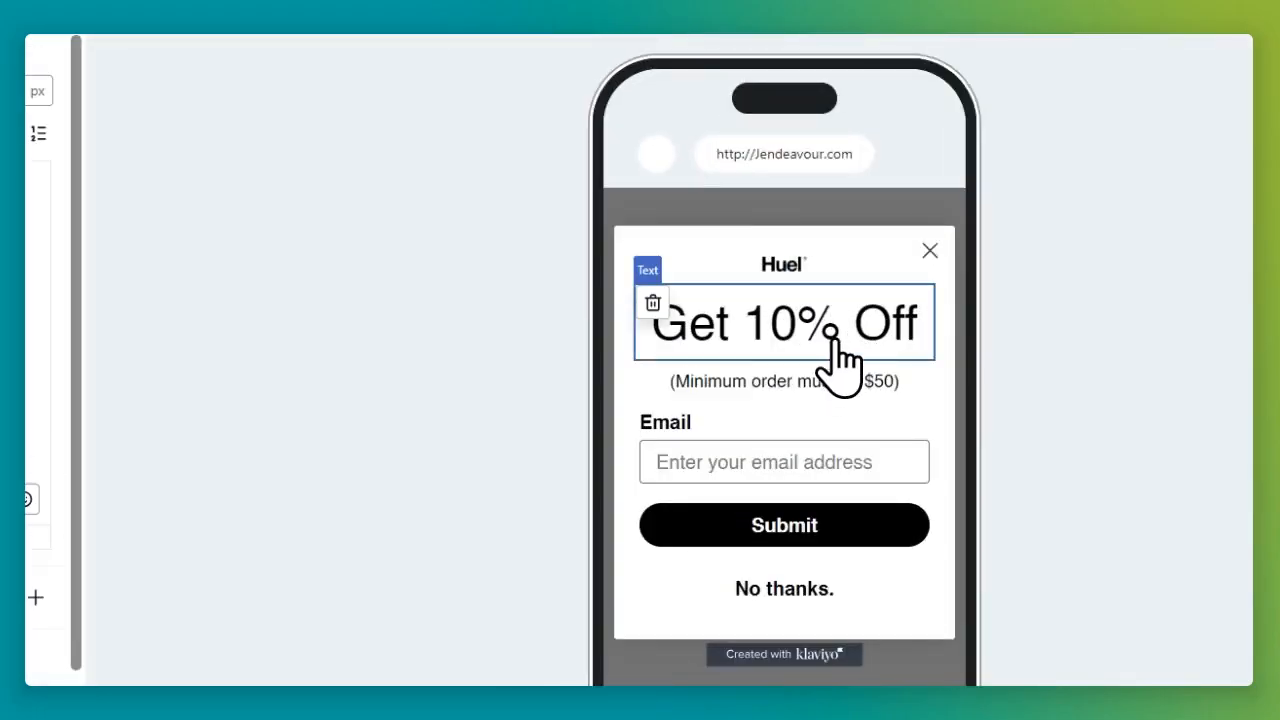
{"action": "left_click", "coordinate": [848, 384]}
{"action": "left_click", "coordinate": [652, 381]}
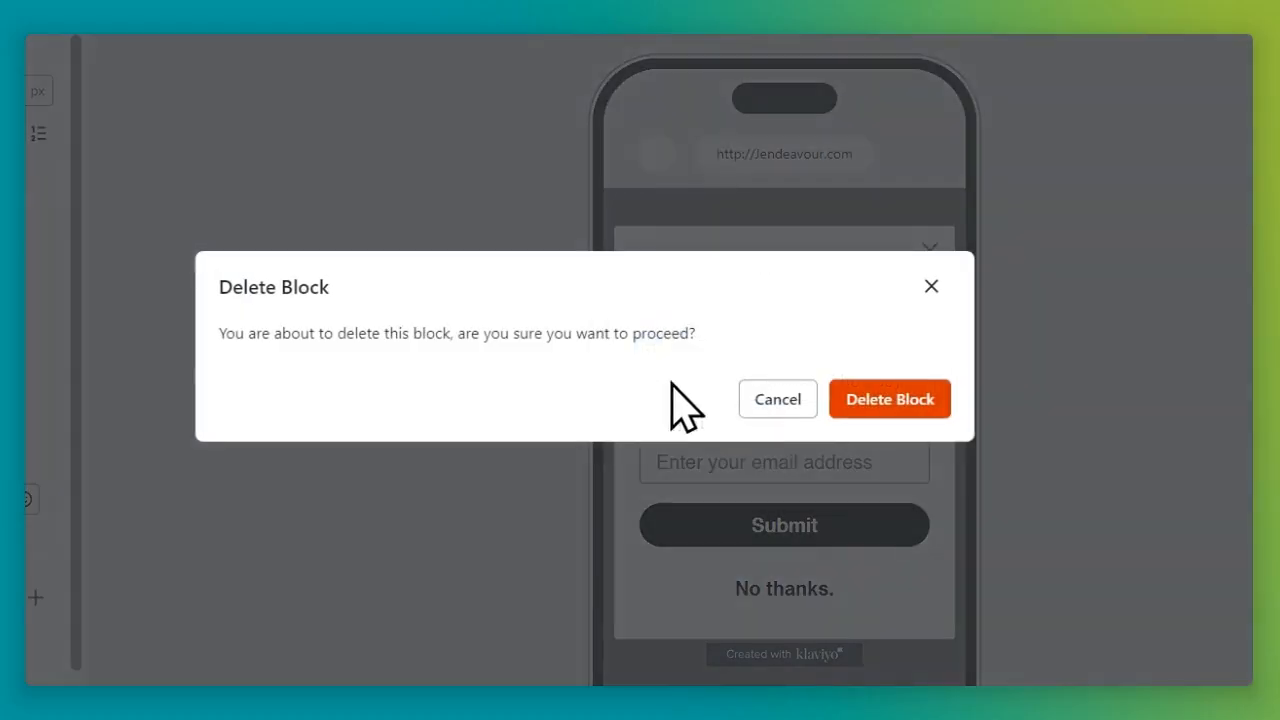
{"action": "left_click", "coordinate": [852, 412]}
{"action": "left_click", "coordinate": [668, 405]}
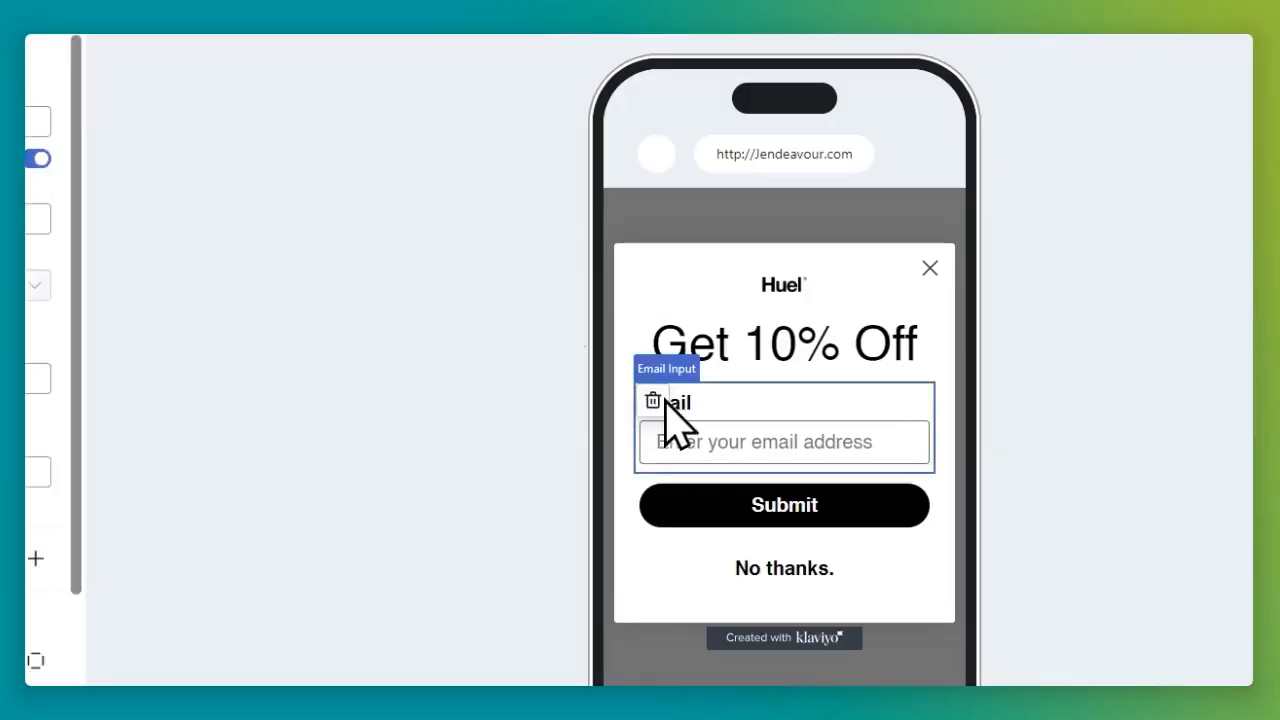
{"action": "left_click", "coordinate": [652, 400]}
{"action": "left_click", "coordinate": [855, 405]}
{"action": "left_click", "coordinate": [170, 240]}
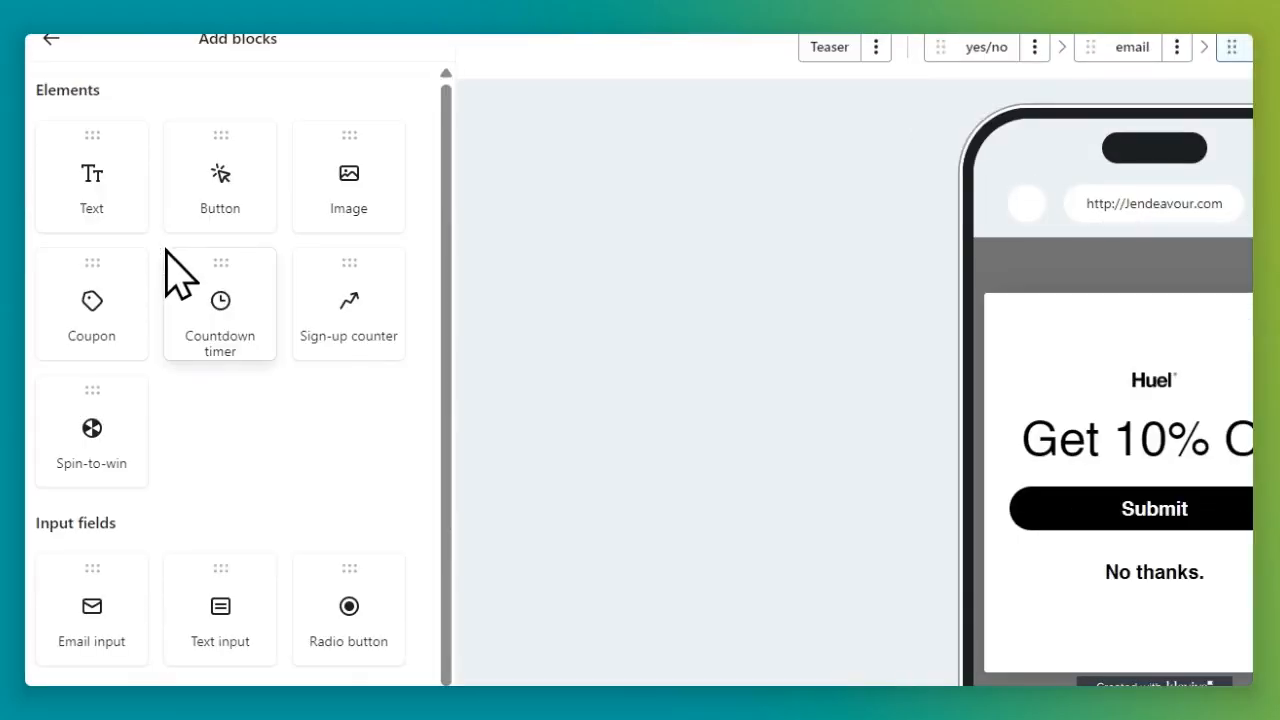
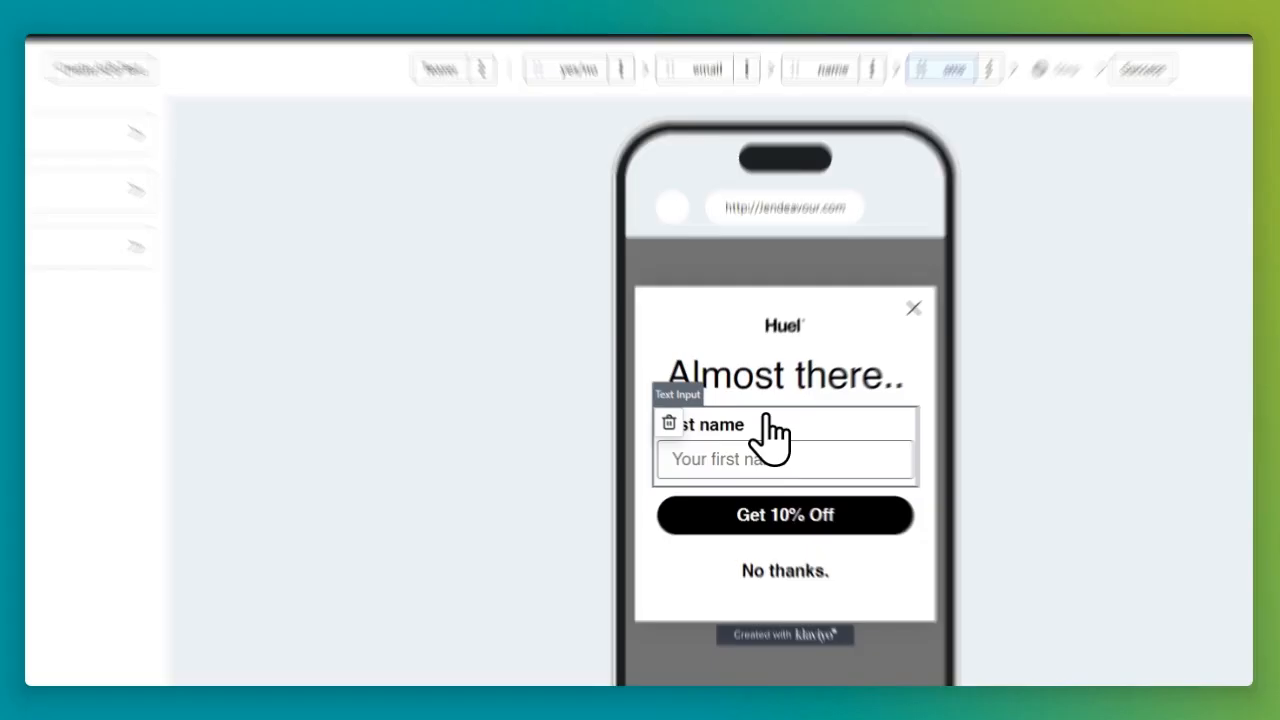
Step: Replace the first name input in the sms step with an SMS phone number block between the heading and the Get 10% Off button
{"action": "left_click", "coordinate": [669, 422]}
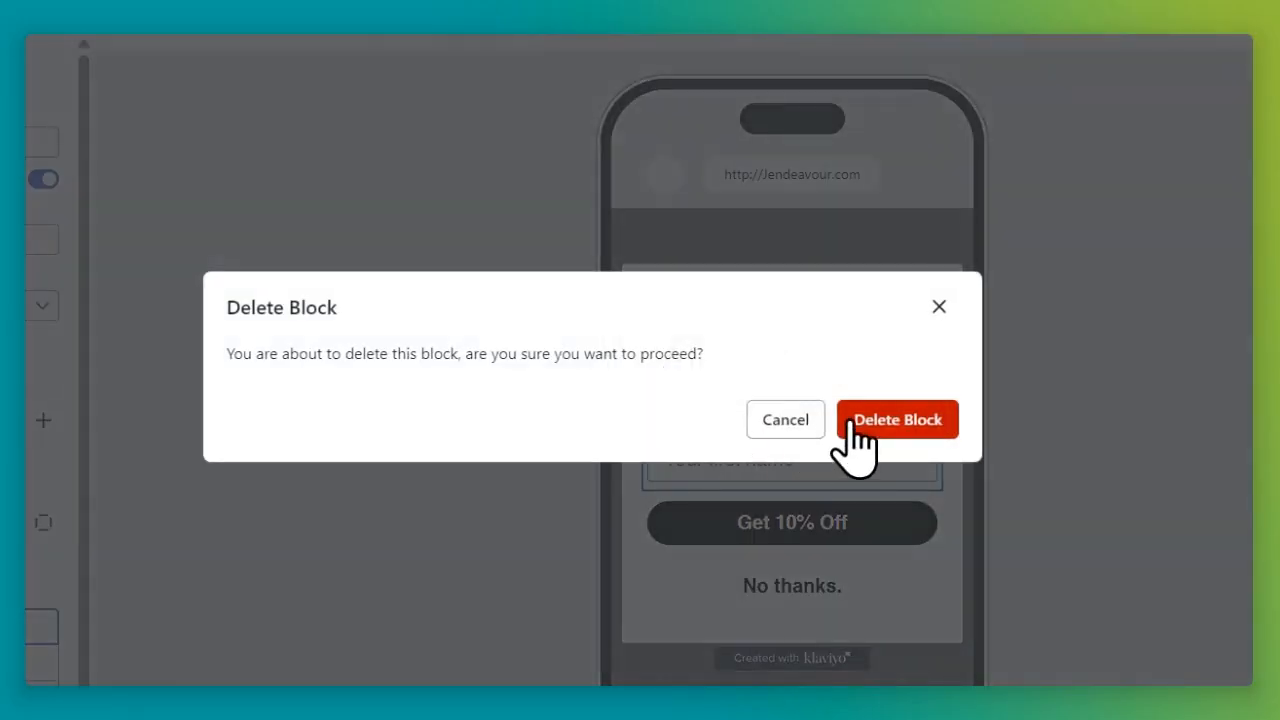
{"action": "left_click", "coordinate": [849, 437]}
{"action": "left_click", "coordinate": [186, 280]}
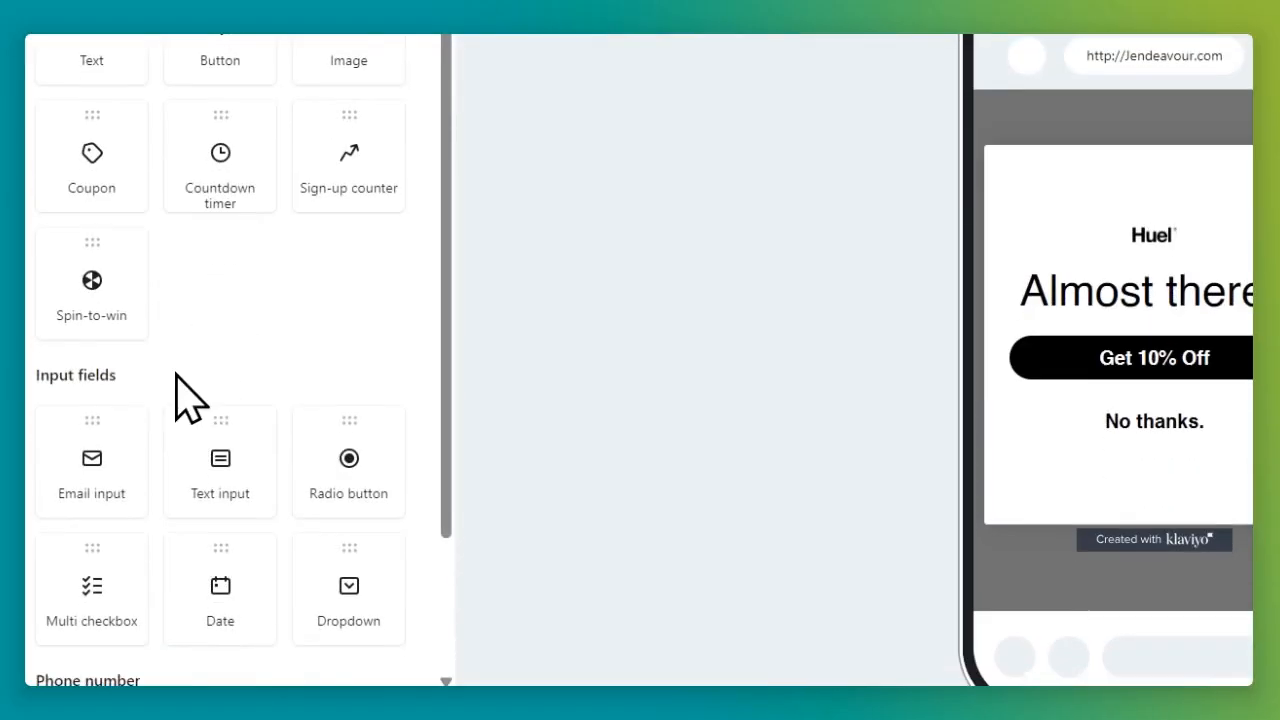
{"action": "scroll", "coordinate": [165, 390], "scroll_direction": "down", "scroll_amount": 1}
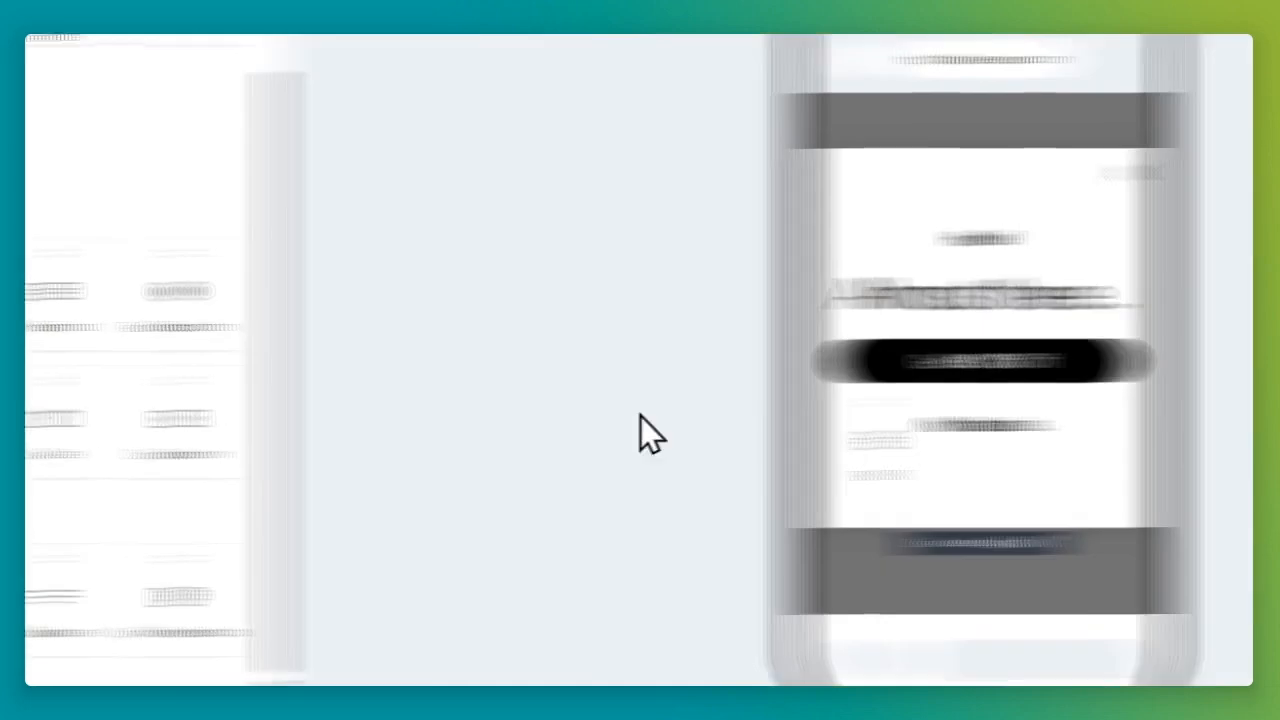
{"action": "left_click_drag", "start_coordinate": [640, 415], "coordinate": [847, 328]}
{"action": "scroll", "coordinate": [834, 300], "scroll_direction": "down", "scroll_amount": 1}
{"action": "scroll", "coordinate": [848, 402], "scroll_direction": "up", "scroll_amount": 1}
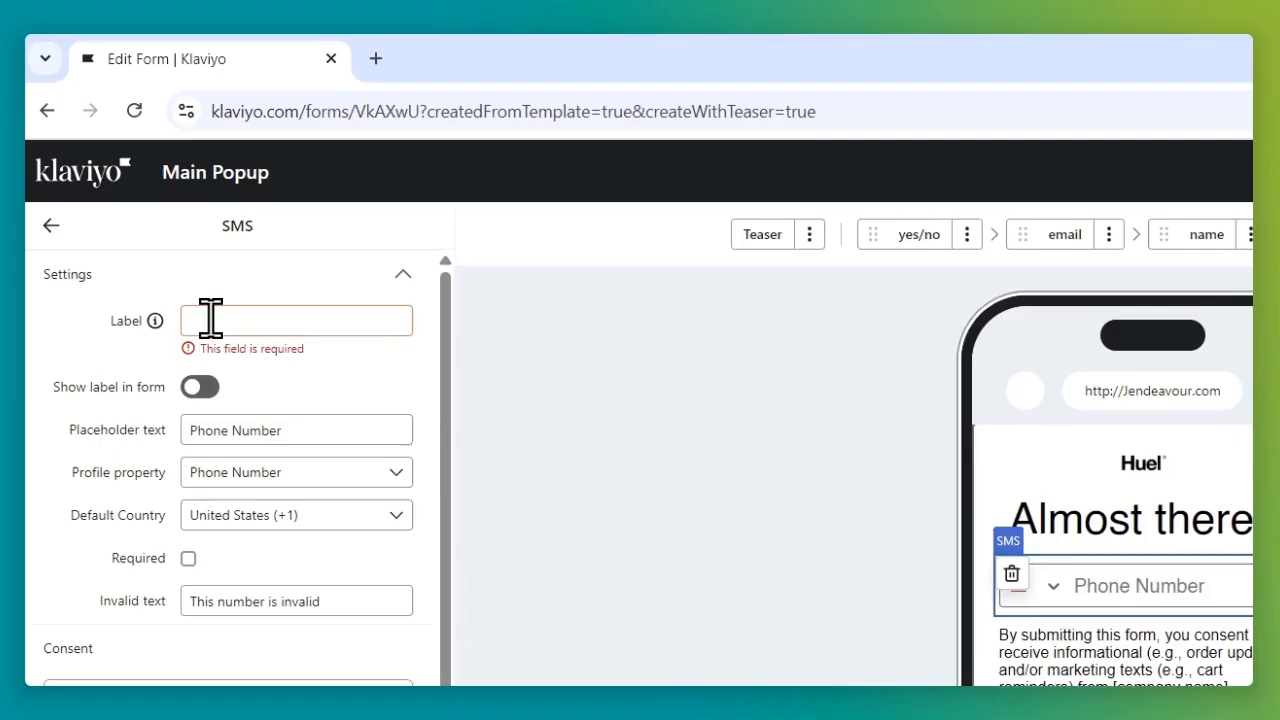
Step: Label the SMS input "Phone number" and show the label in the form
{"action": "left_click", "coordinate": [153, 224]}
{"action": "type", "text": "Phone number"}
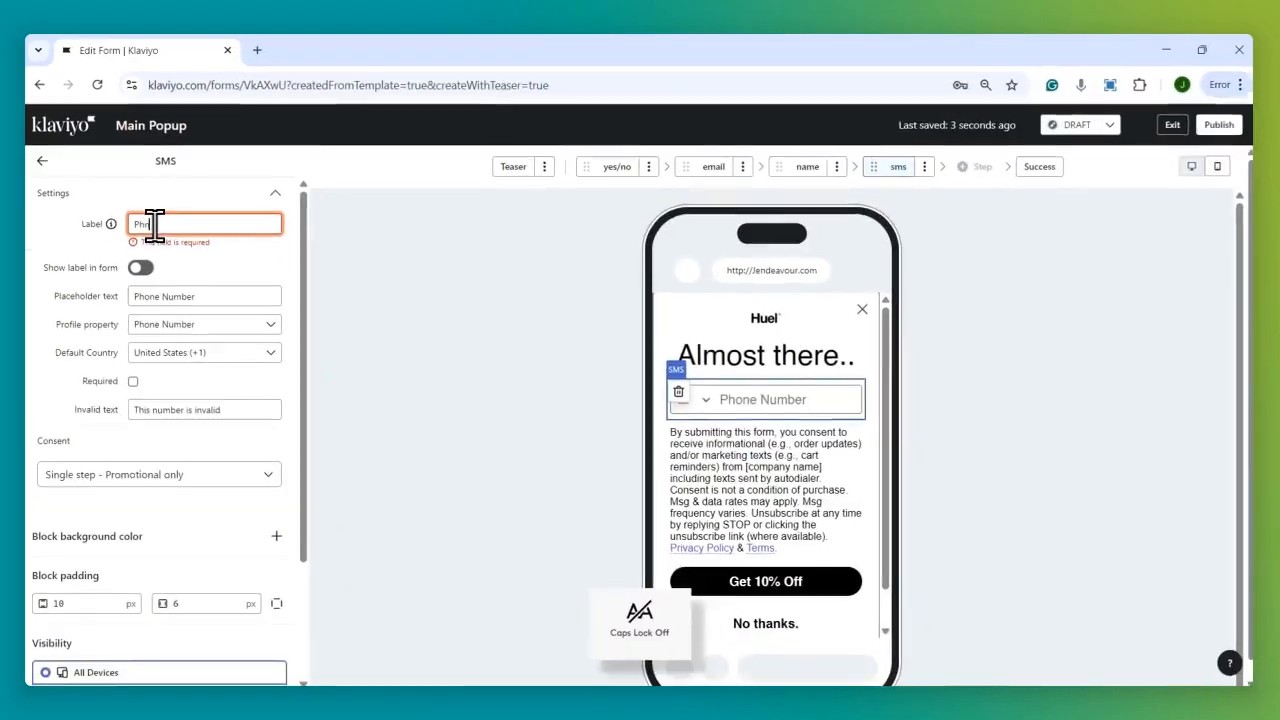
{"action": "left_click", "coordinate": [200, 387]}
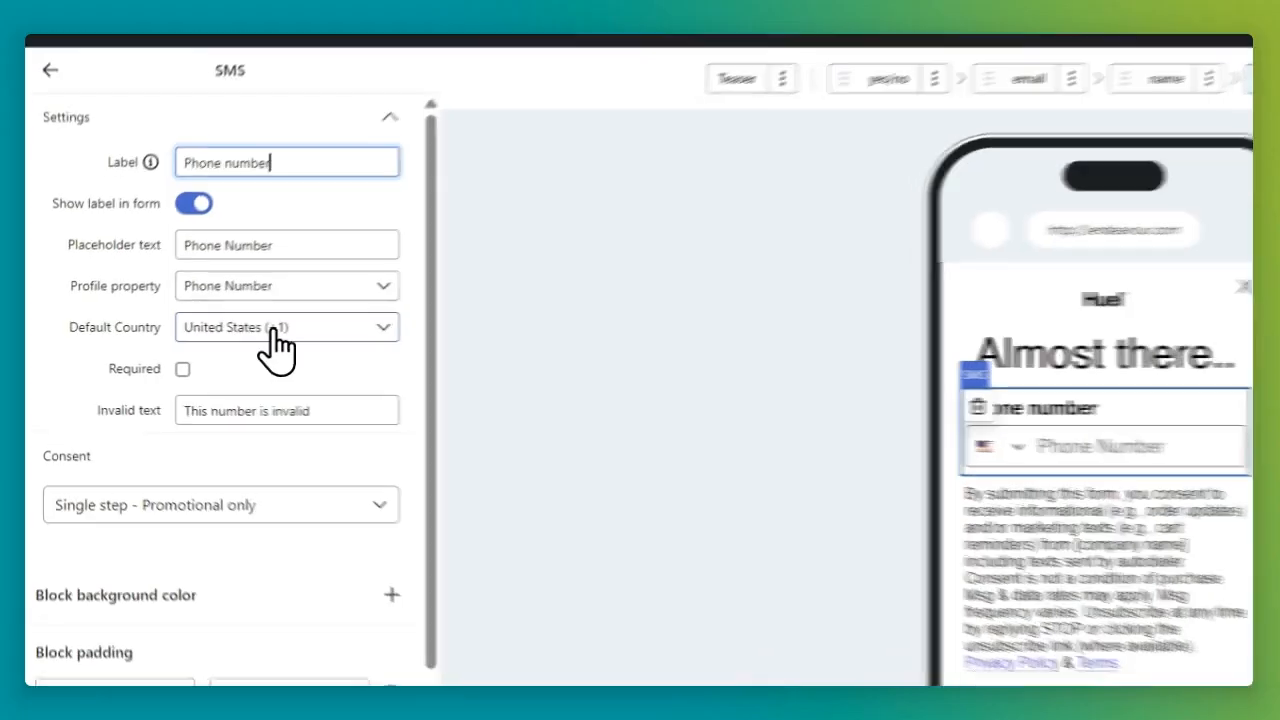
{"action": "left_click", "coordinate": [240, 338]}
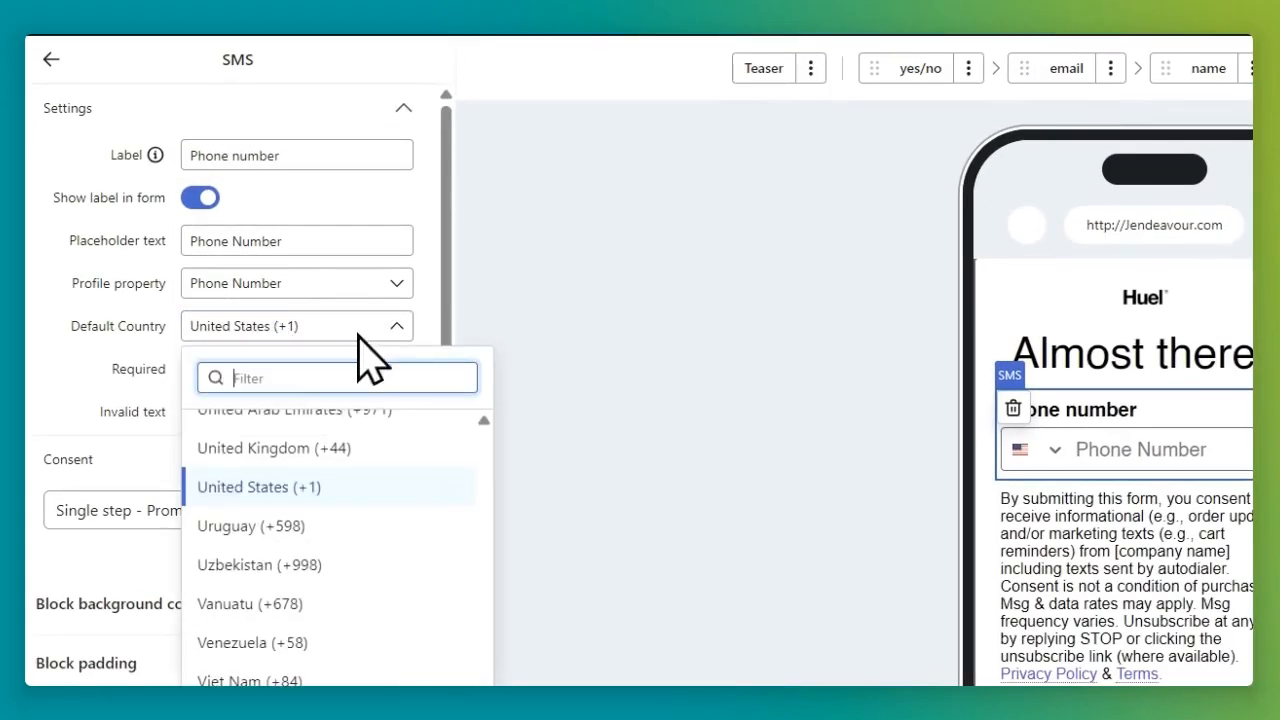
{"action": "left_click", "coordinate": [86, 383]}
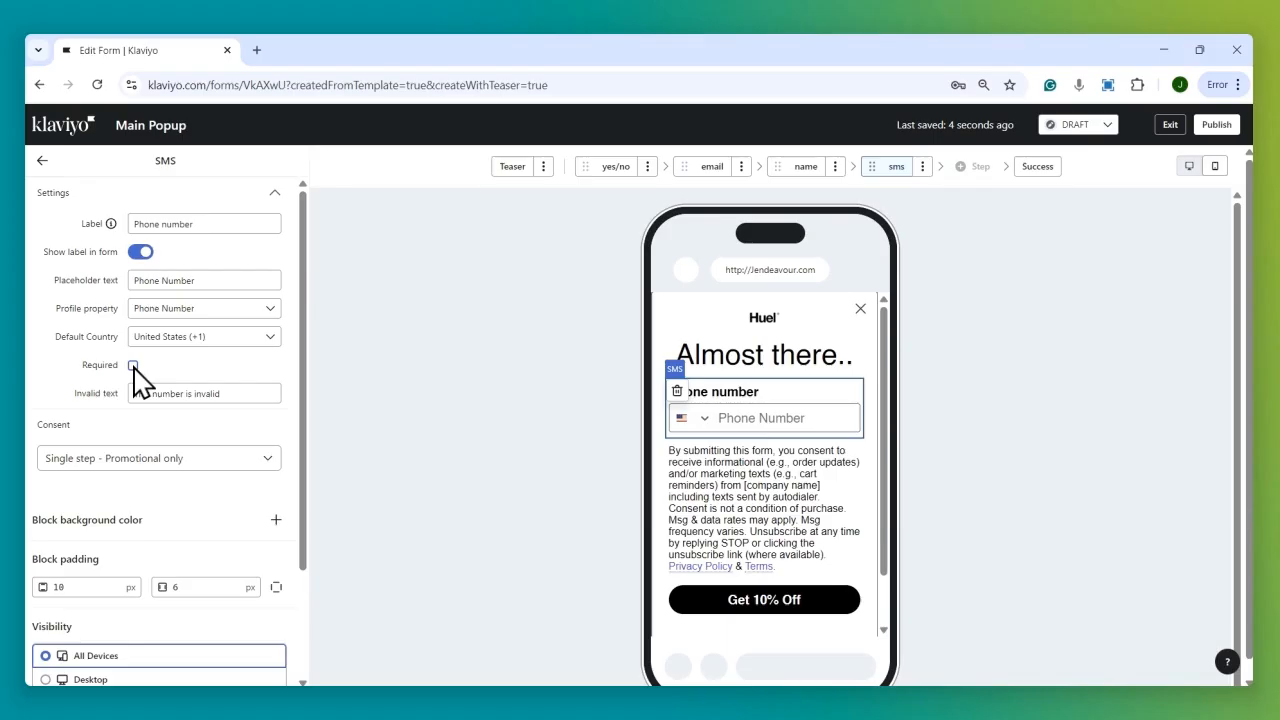
{"action": "scroll", "coordinate": [151, 600], "scroll_direction": "down", "scroll_amount": 3}
{"action": "scroll", "coordinate": [163, 600], "scroll_direction": "up", "scroll_amount": 3}
Step: Replace the [company name] placeholder in the SMS disclosure text with "Huel"
{"action": "left_click", "coordinate": [762, 490]}
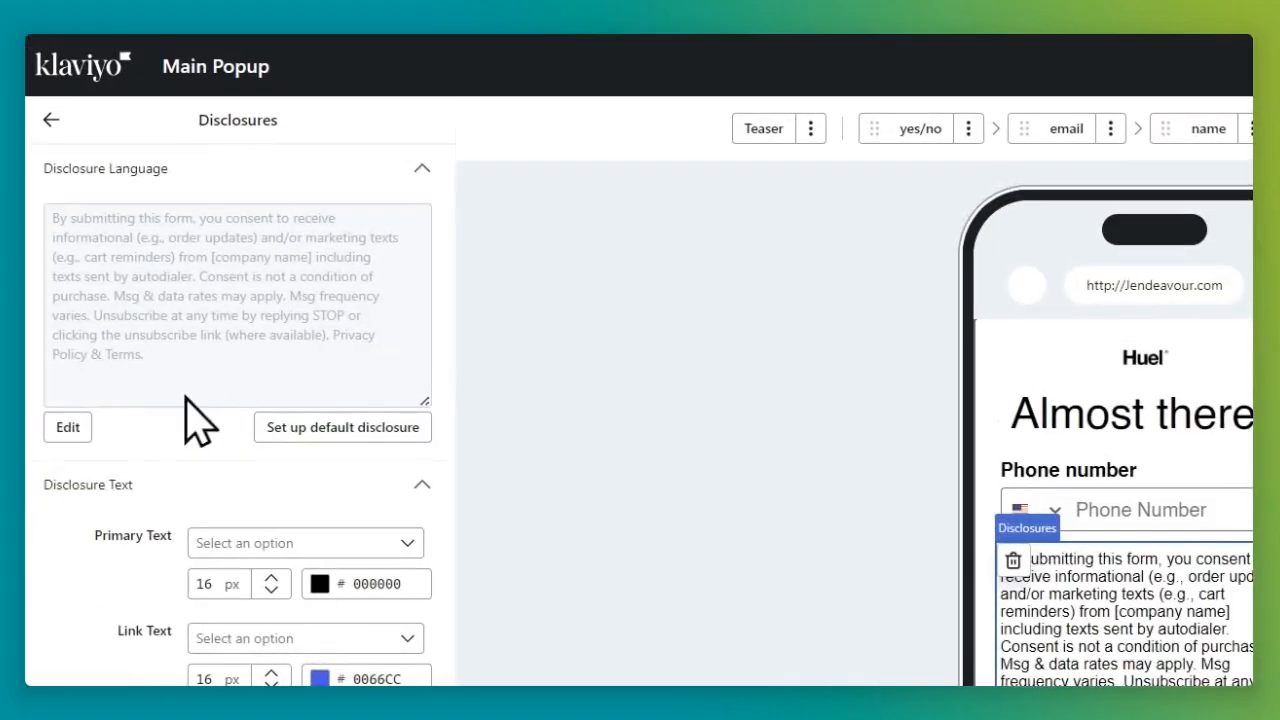
{"action": "left_click", "coordinate": [72, 430]}
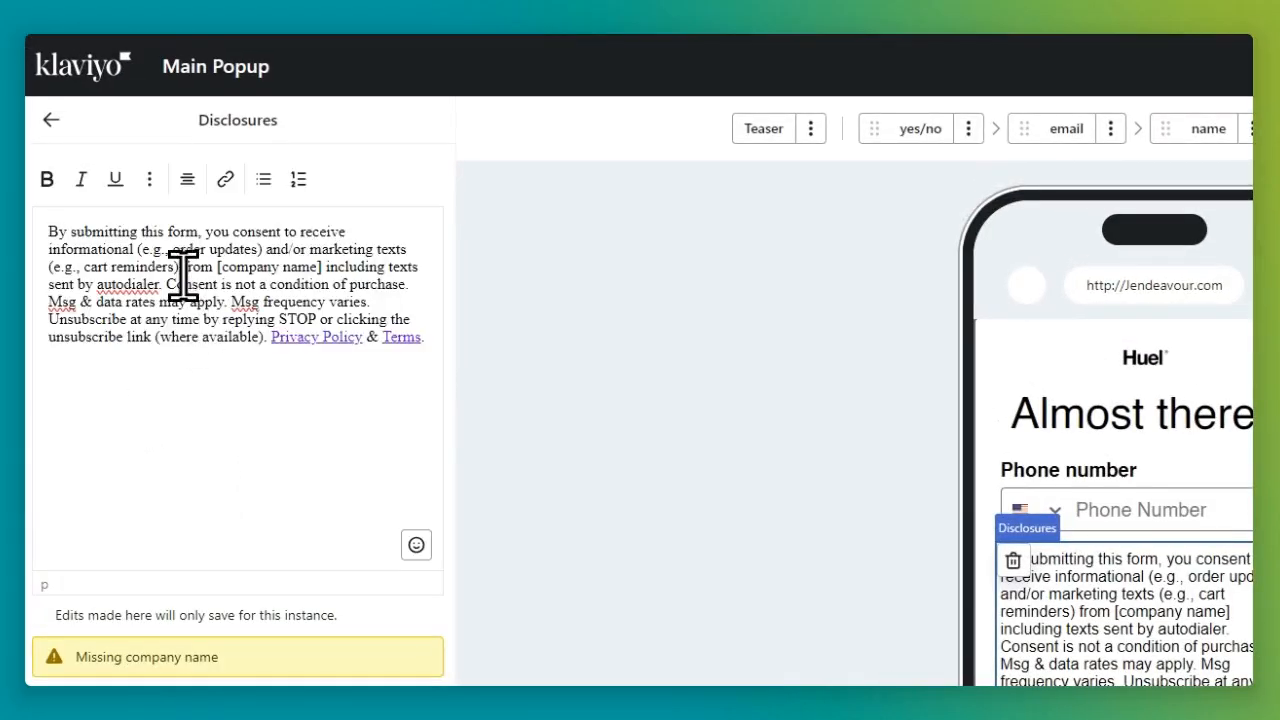
{"action": "left_click_drag", "start_coordinate": [219, 268], "coordinate": [321, 268]}
{"action": "key", "text": "BackSpace"}
{"action": "type", "text": "Hu"}
{"action": "type", "text": "el"}
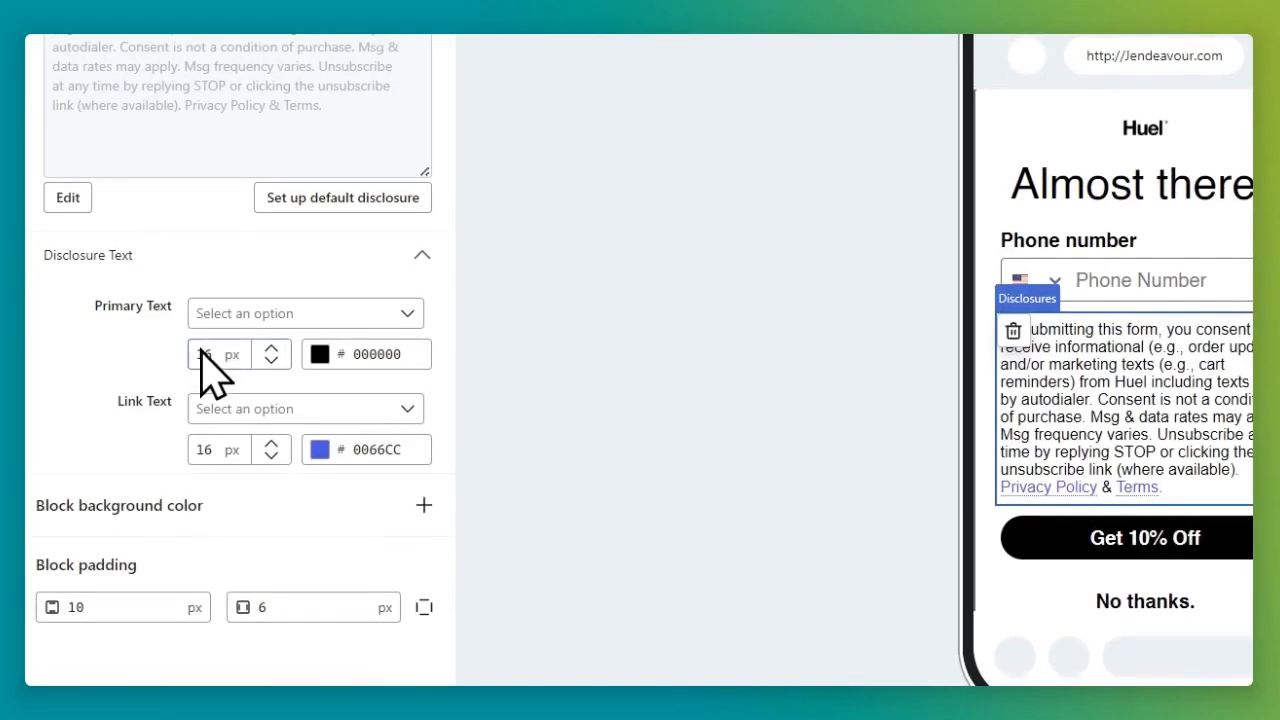
Step: Set the disclosure's primary text and link text size to 8 px
{"action": "double_click", "coordinate": [212, 356]}
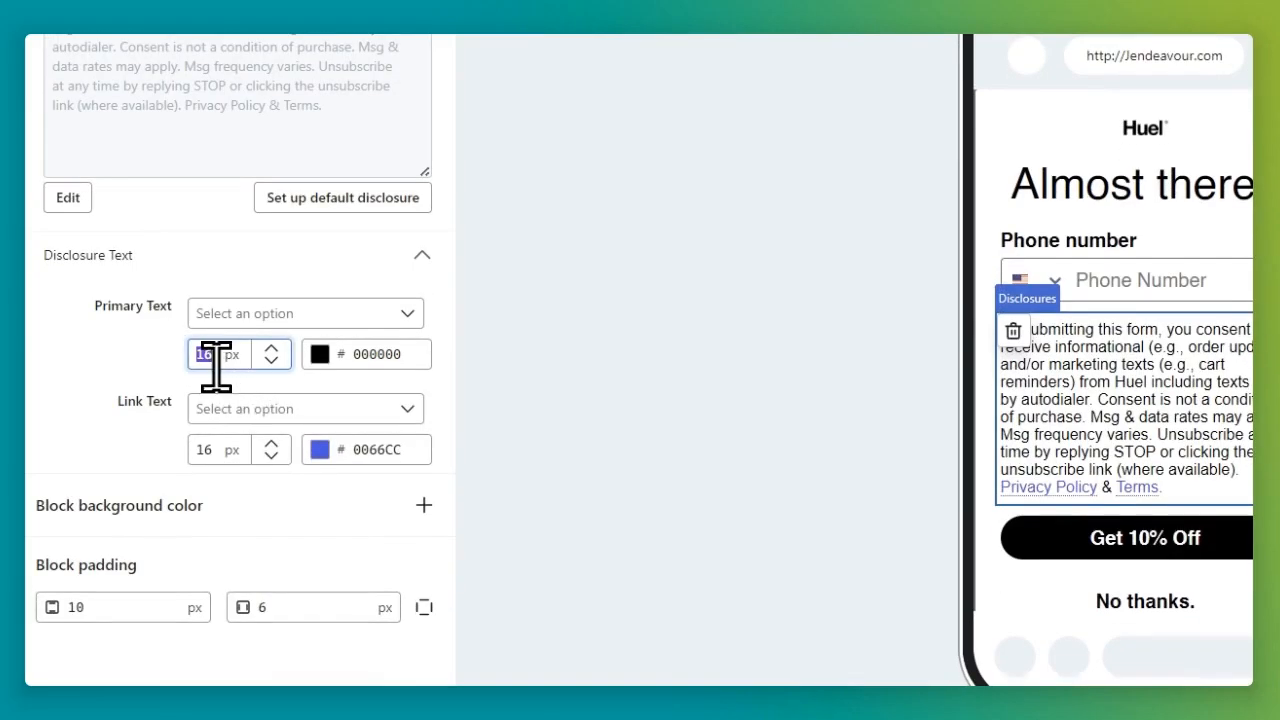
{"action": "type", "text": "88"}
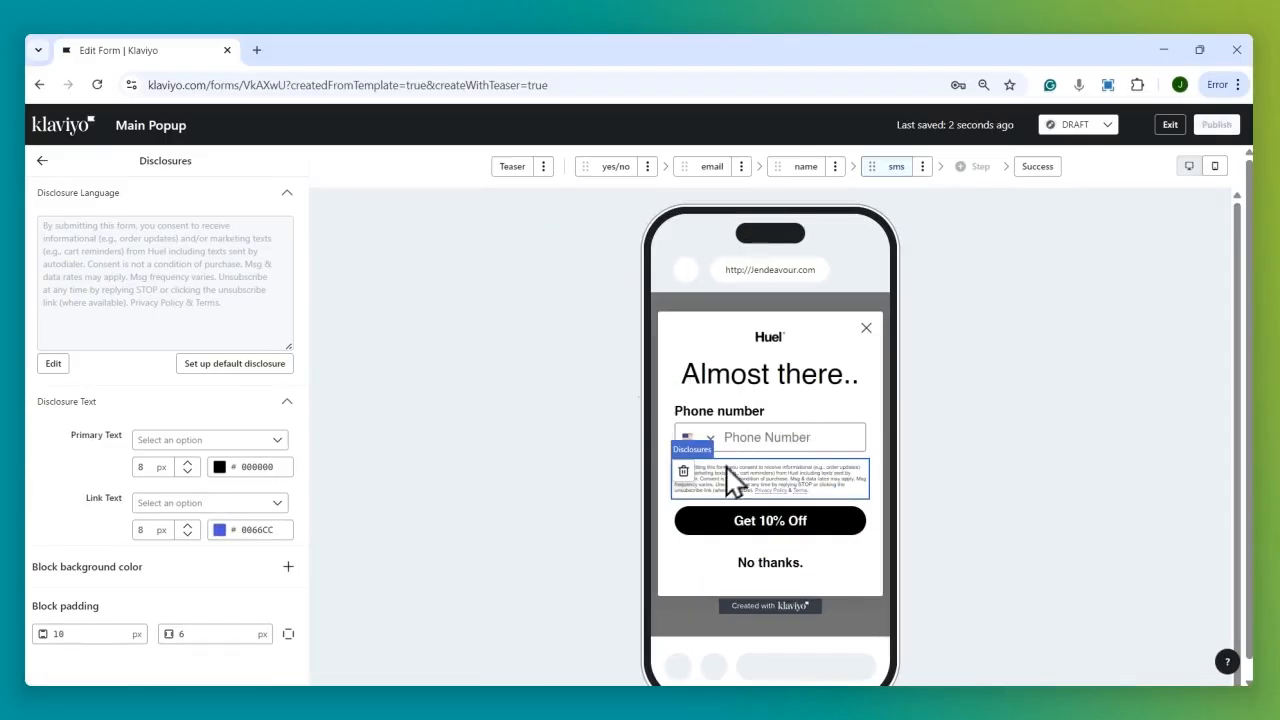
Step: Set the primary text font of the sms step's disclosure to Helvetica
{"action": "left_click", "coordinate": [167, 440]}
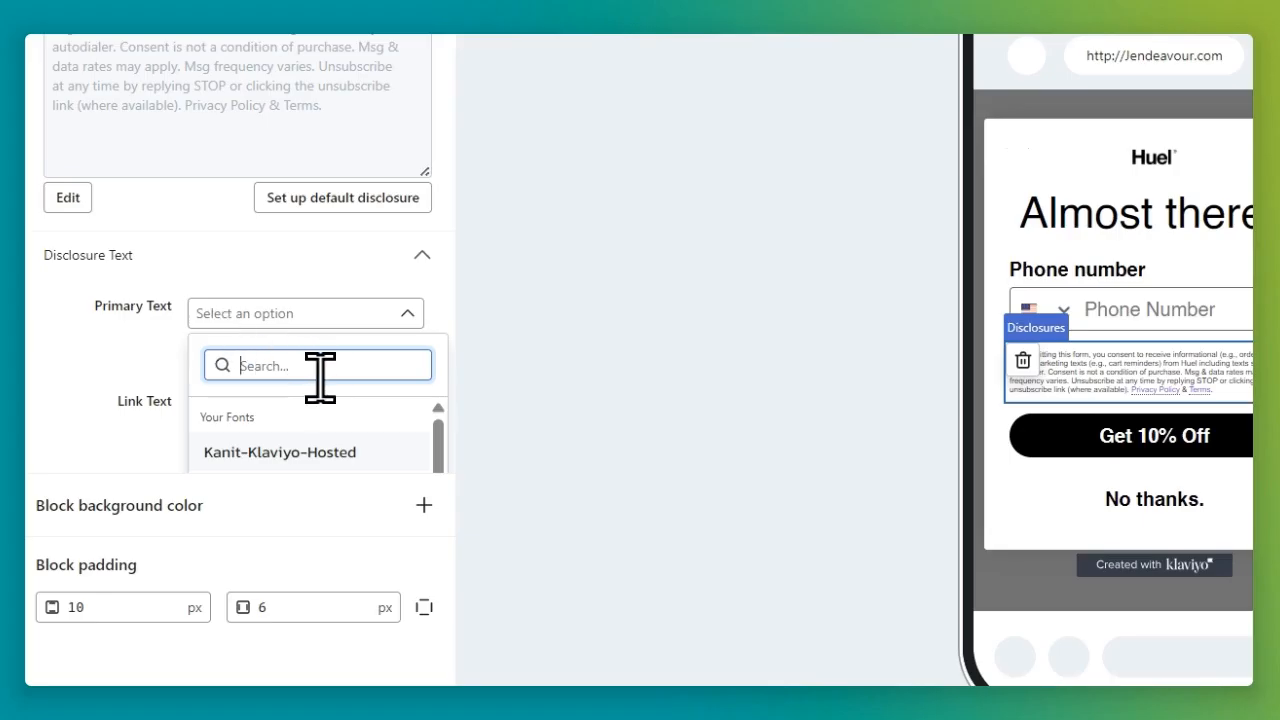
{"action": "type", "text": "hel"}
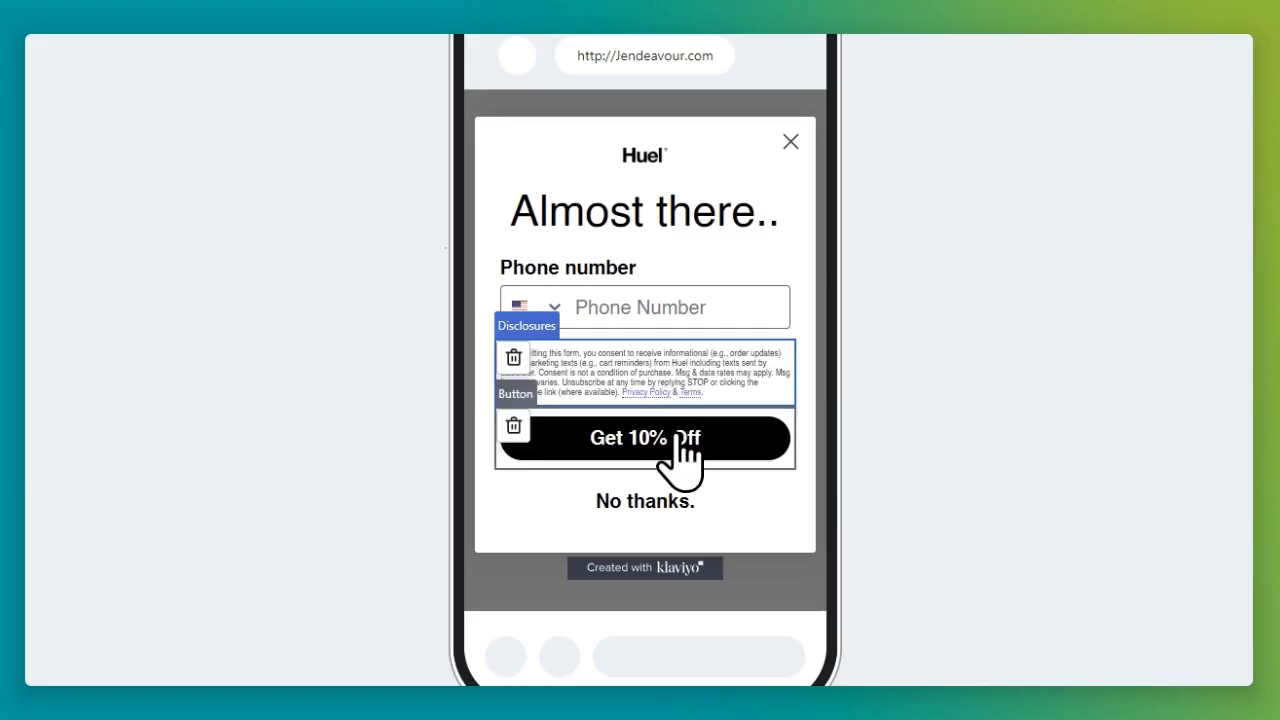
{"action": "left_click", "coordinate": [686, 452]}
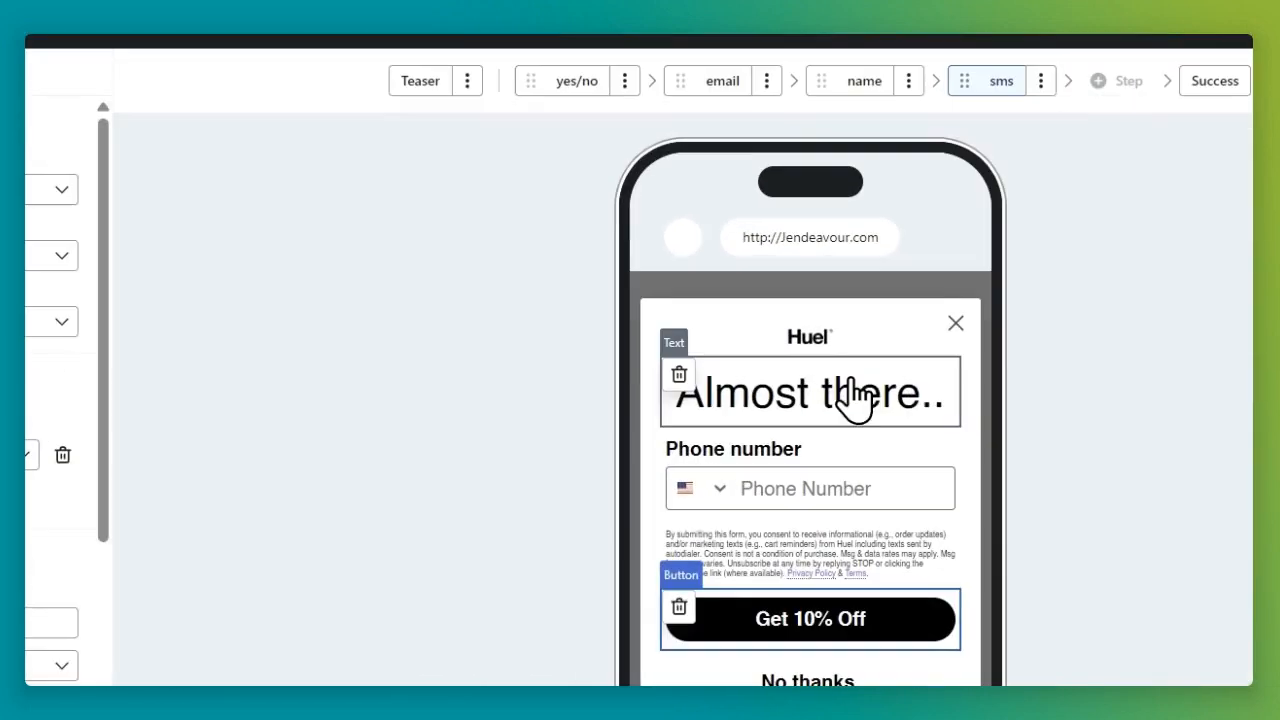
Step: Change the sms step's heading from "Almost there.." to "Final step!"
{"action": "left_click", "coordinate": [783, 368]}
{"action": "double_click", "coordinate": [197, 300]}
{"action": "left_click_drag", "start_coordinate": [288, 340], "coordinate": [127, 345]}
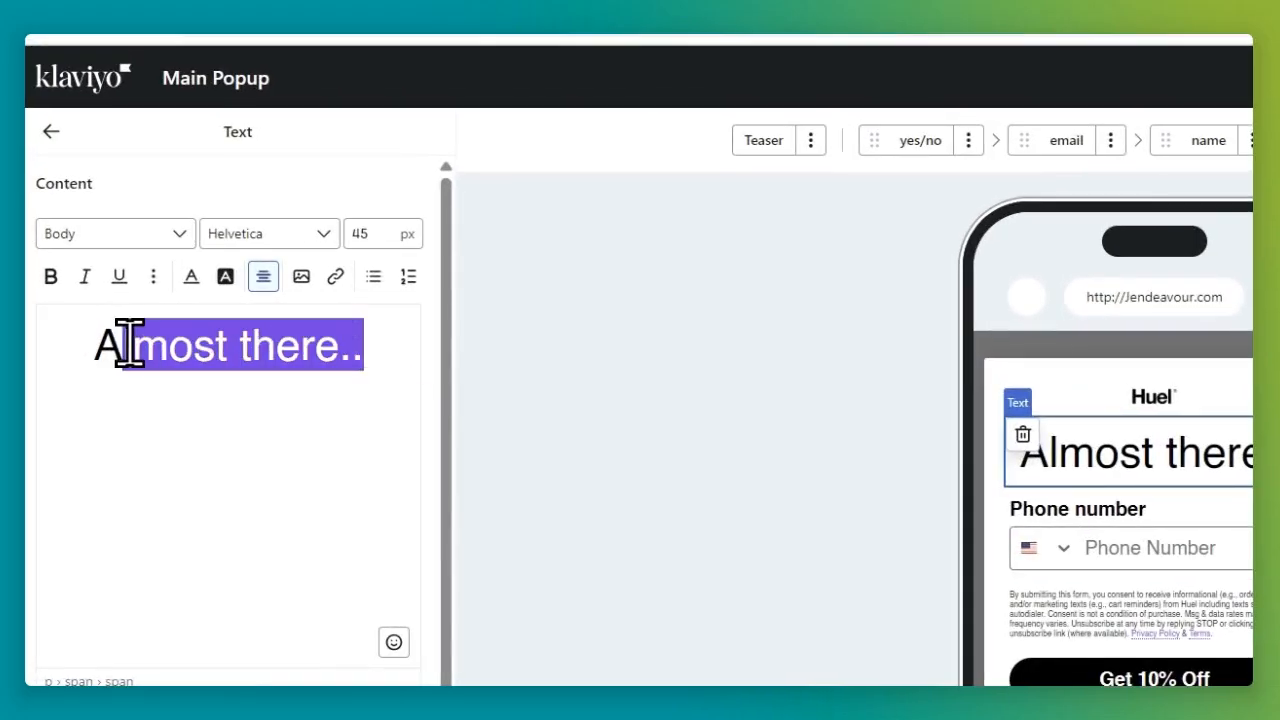
{"action": "type", "text": "Final"}
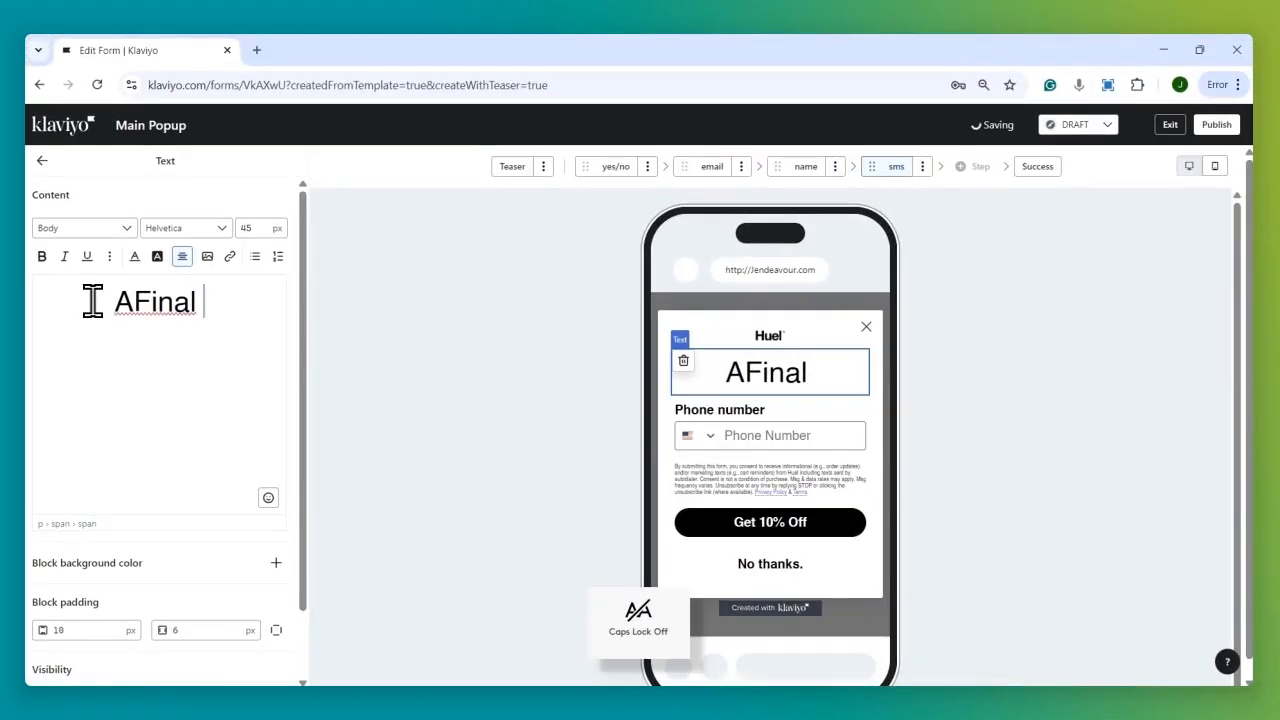
{"action": "type", "text": " step!"}
{"action": "left_click", "coordinate": [102, 304]}
{"action": "key", "text": "BackSpace"}
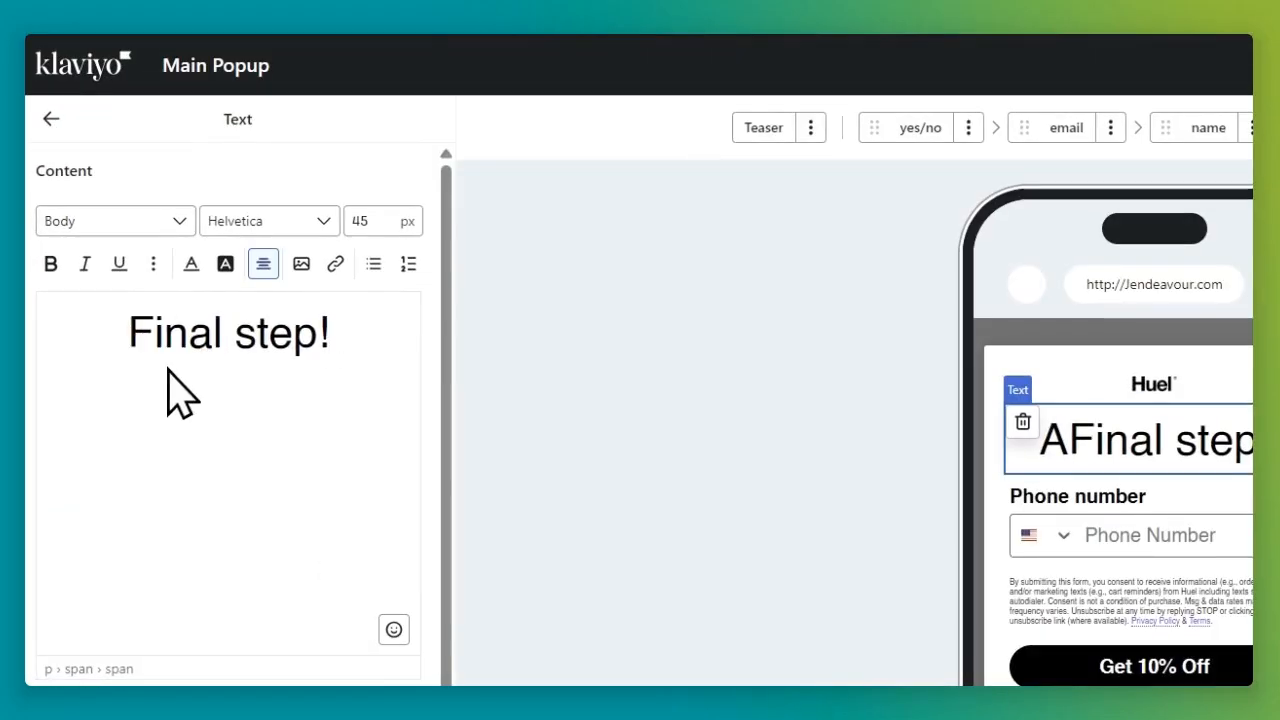
{"action": "left_click", "coordinate": [347, 343]}
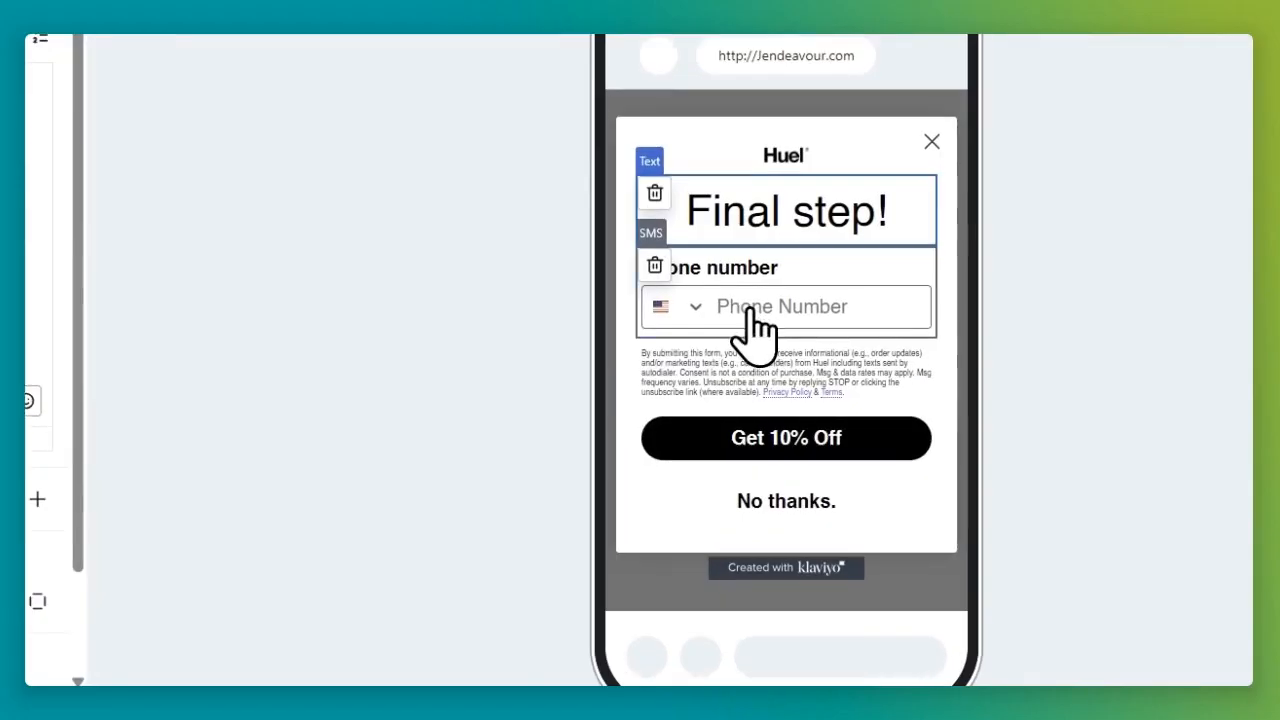
{"action": "left_click", "coordinate": [750, 442]}
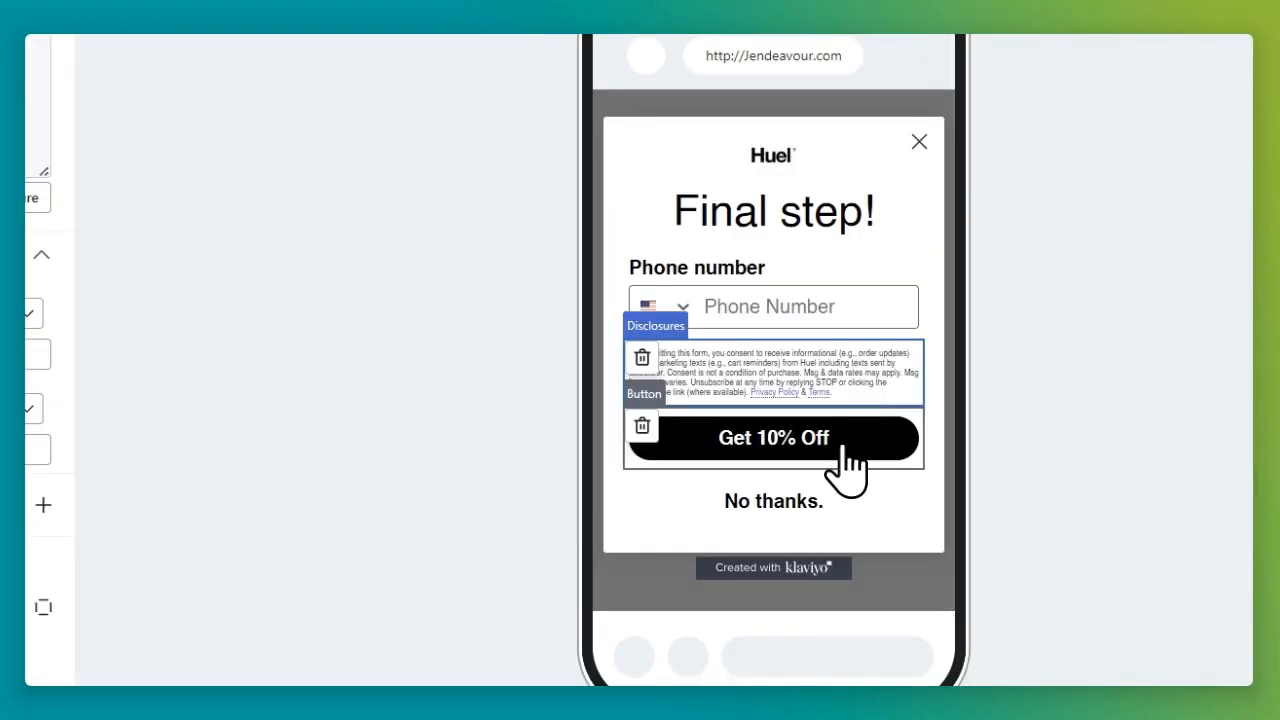
{"action": "left_click", "coordinate": [1147, 479]}
{"action": "scroll", "coordinate": [186, 406], "scroll_direction": "down", "scroll_amount": 4}
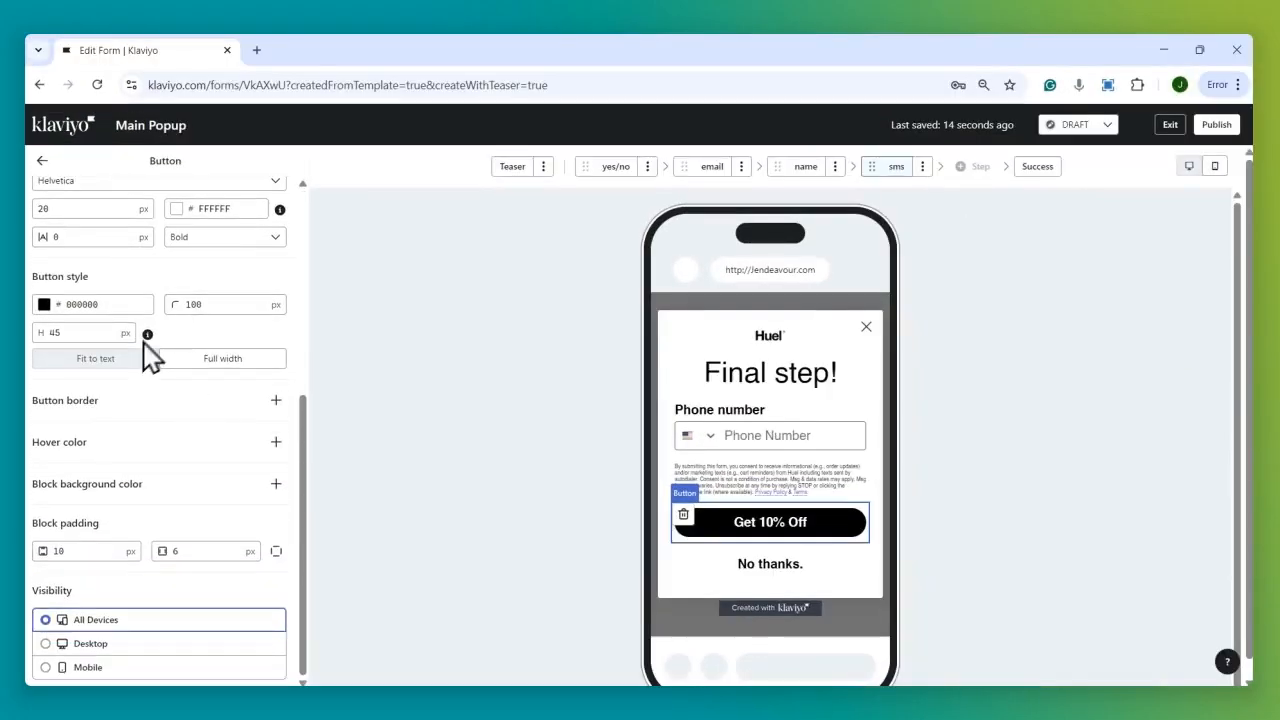
{"action": "scroll", "coordinate": [160, 358], "scroll_direction": "up", "scroll_amount": 4}
Step: Change the text of the "No thanks." button in the sms step to "No texts. Just emails."
{"action": "left_click", "coordinate": [772, 561]}
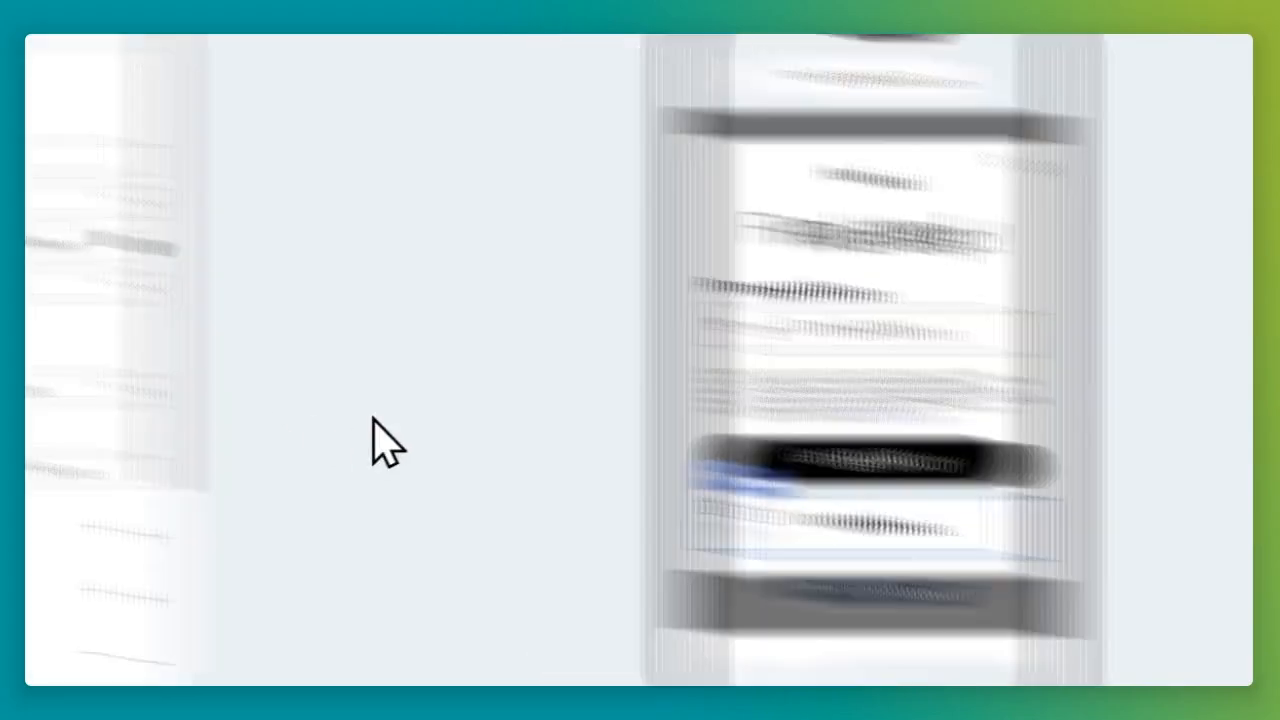
{"action": "left_click", "coordinate": [268, 208]}
{"action": "key", "text": "BackSpace"}
{"action": "key", "text": "BackSpace"}
{"action": "key", "text": "BackSpace"}
{"action": "key", "text": "BackSpace"}
{"action": "key", "text": "BackSpace"}
{"action": "type", "text": "exts"}
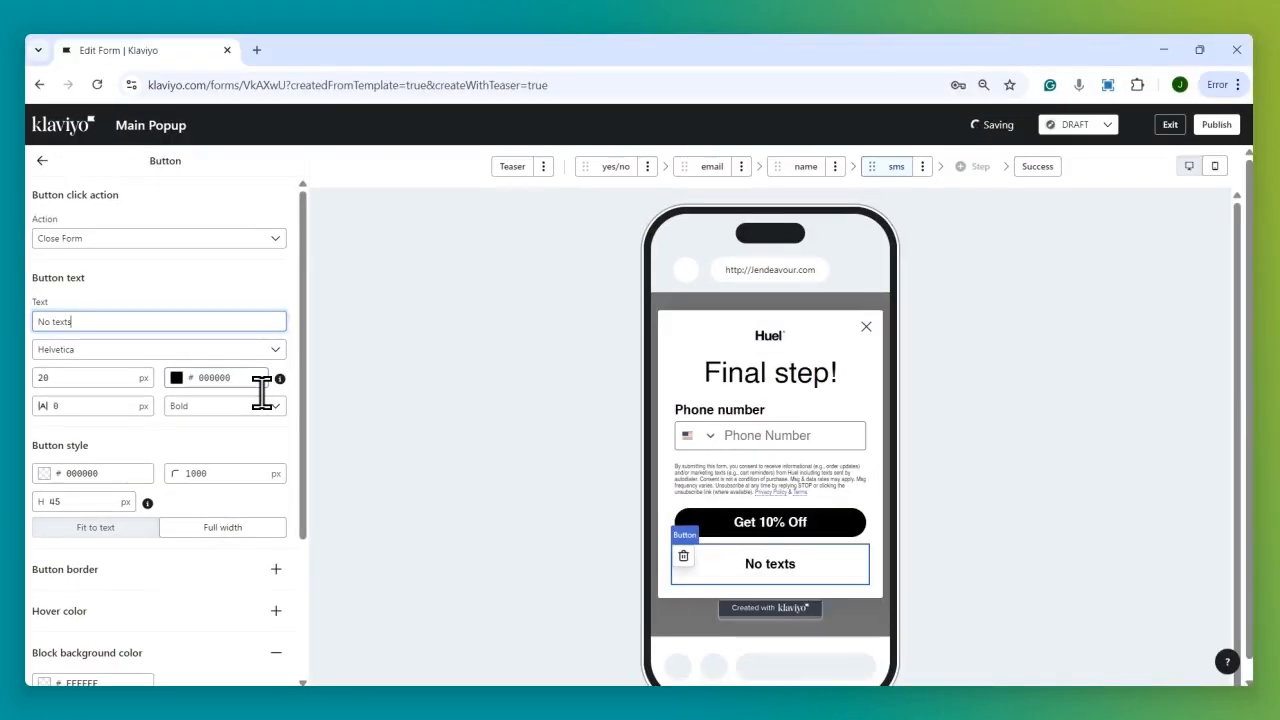
{"action": "type", "text": ". Just emails."}
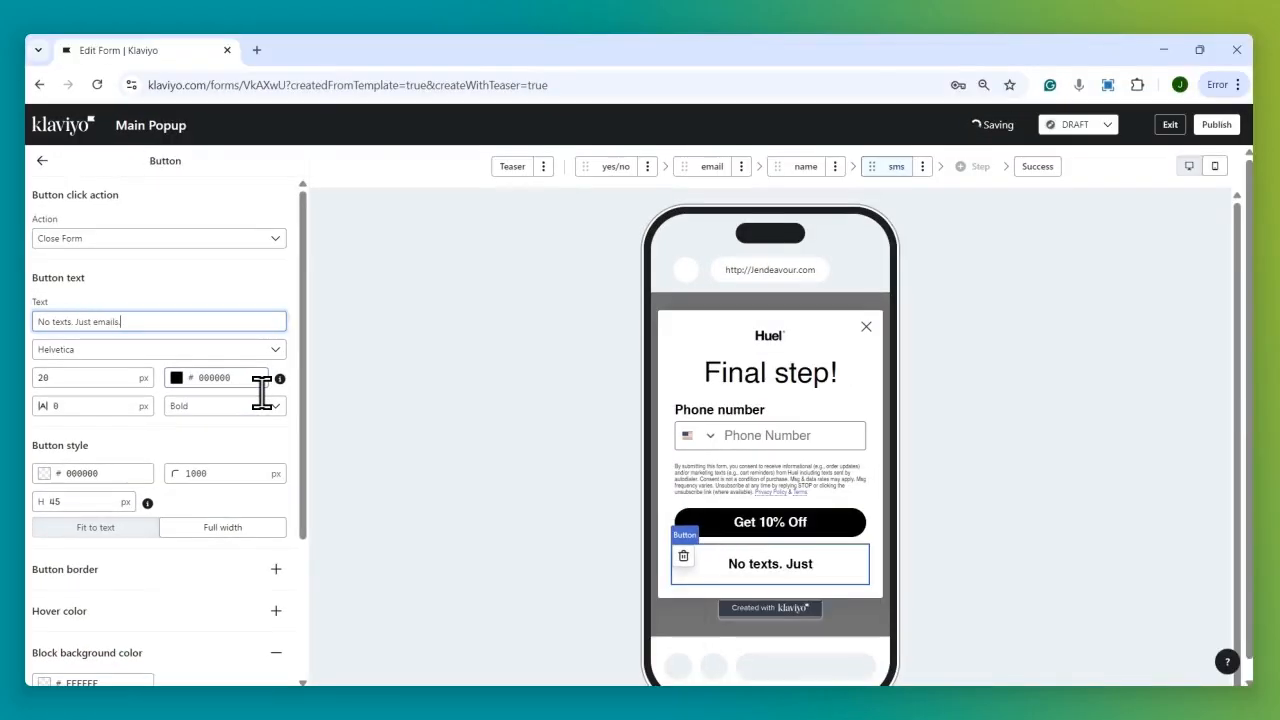
{"action": "scroll", "coordinate": [262, 393], "scroll_direction": "down", "scroll_amount": 3}
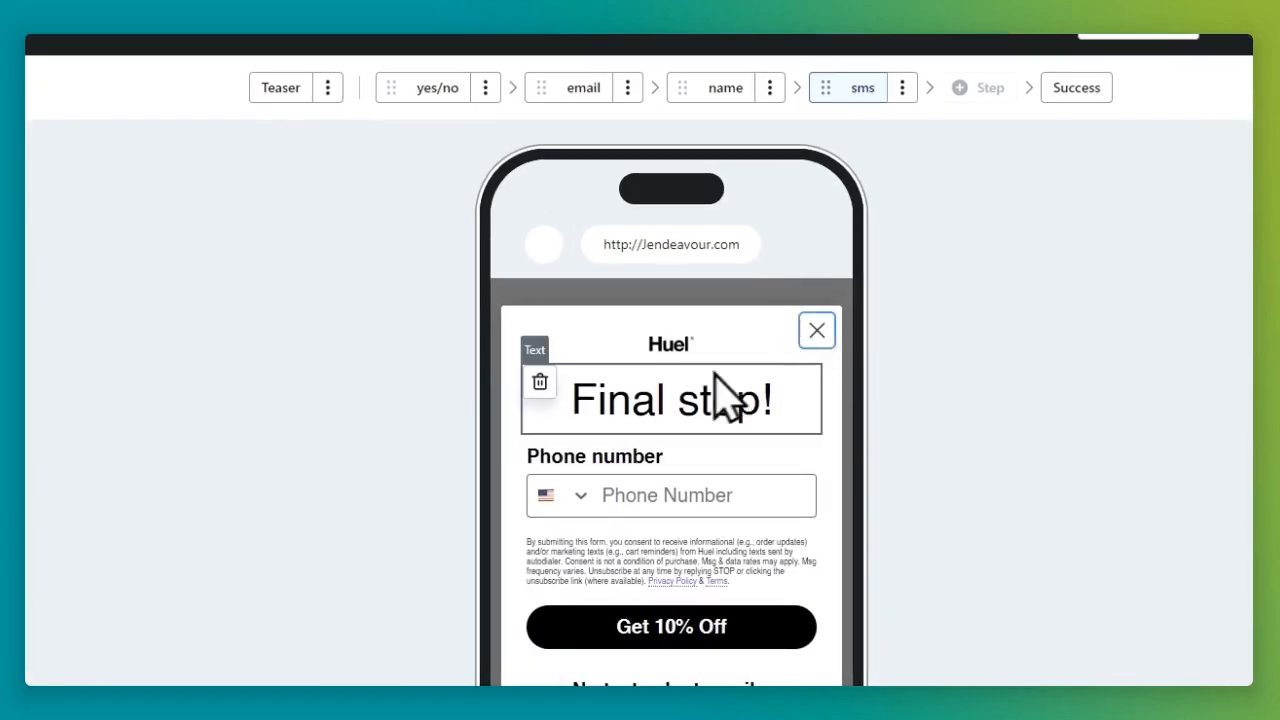
Step: Set the popup's close button size to 1 and check the name, email and yes/no steps
{"action": "left_click_drag", "start_coordinate": [68, 358], "coordinate": [24, 355]}
{"action": "type", "text": "1"}
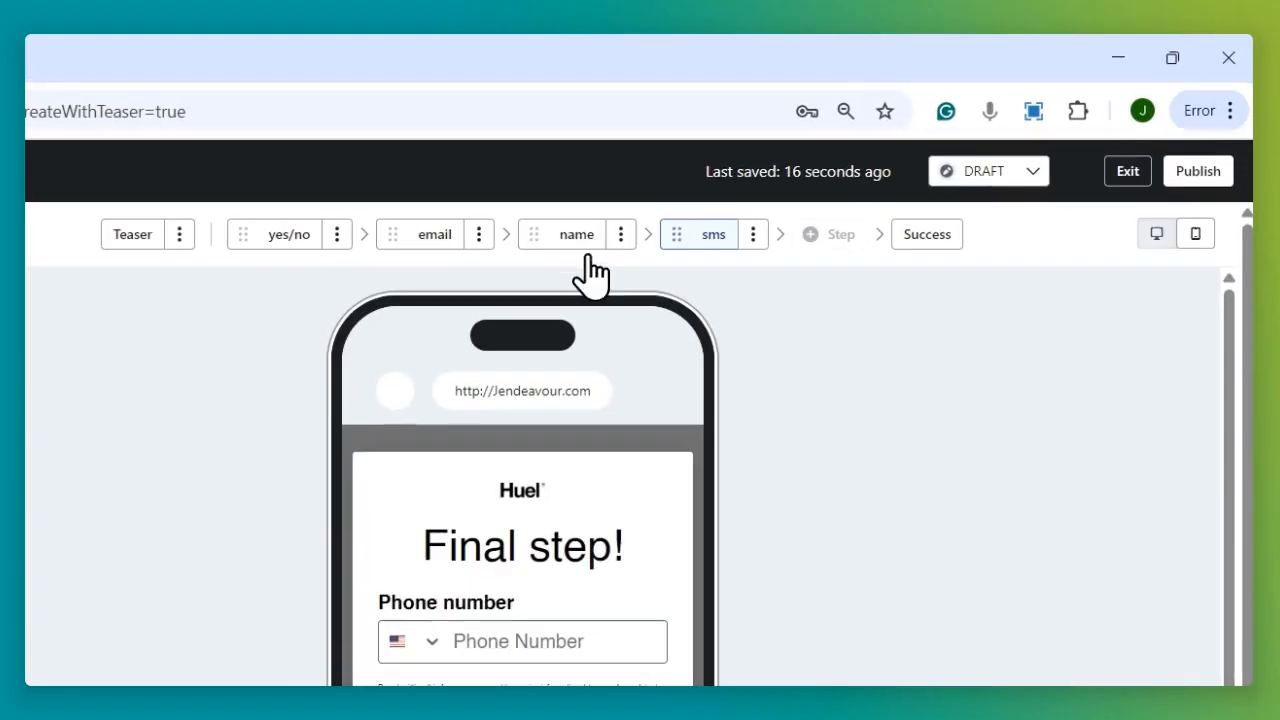
{"action": "left_click", "coordinate": [807, 168]}
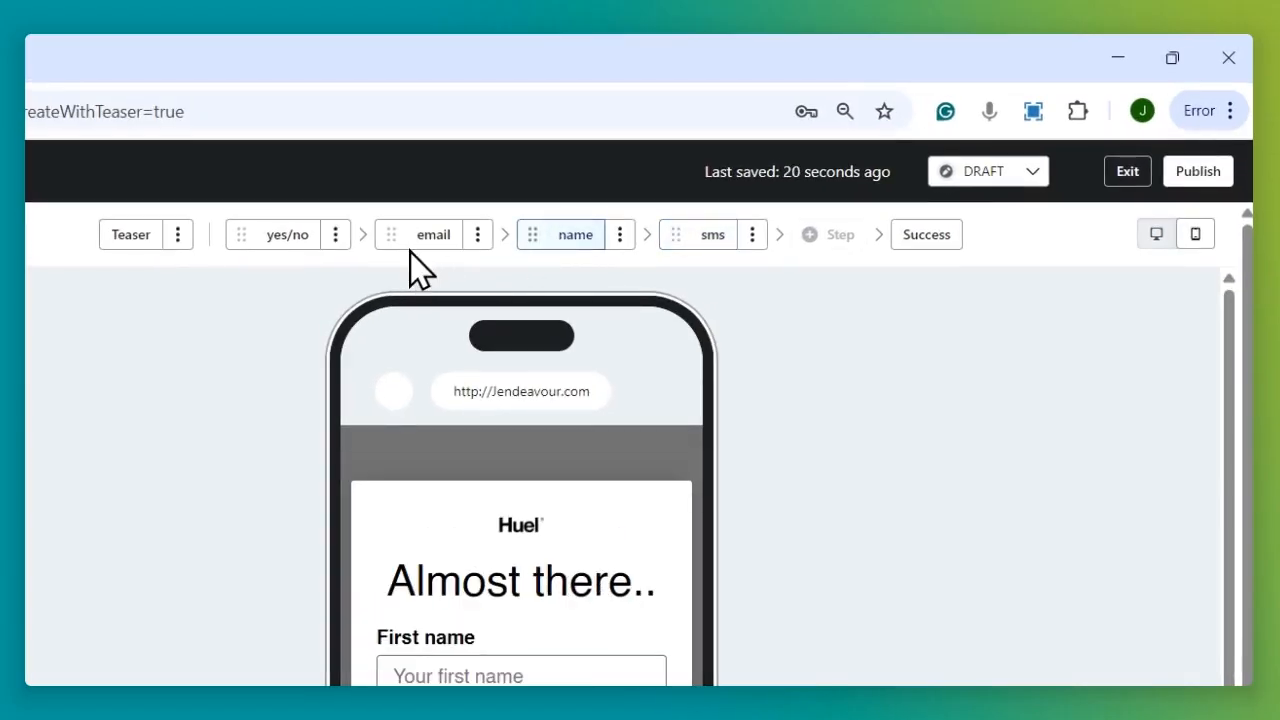
{"action": "left_click", "coordinate": [410, 246]}
{"action": "left_click", "coordinate": [275, 242]}
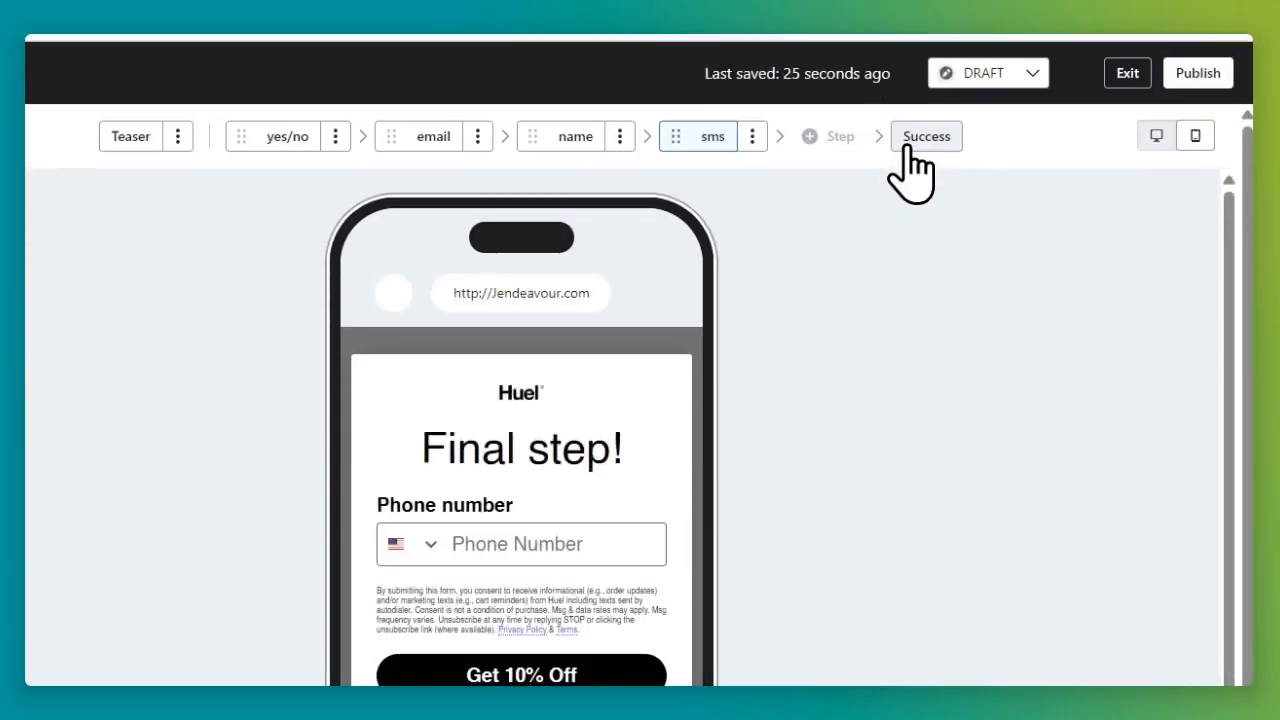
Step: Delete the phone image and the "Thanks for signing up!" heading from the Success step
{"action": "left_click", "coordinate": [915, 246]}
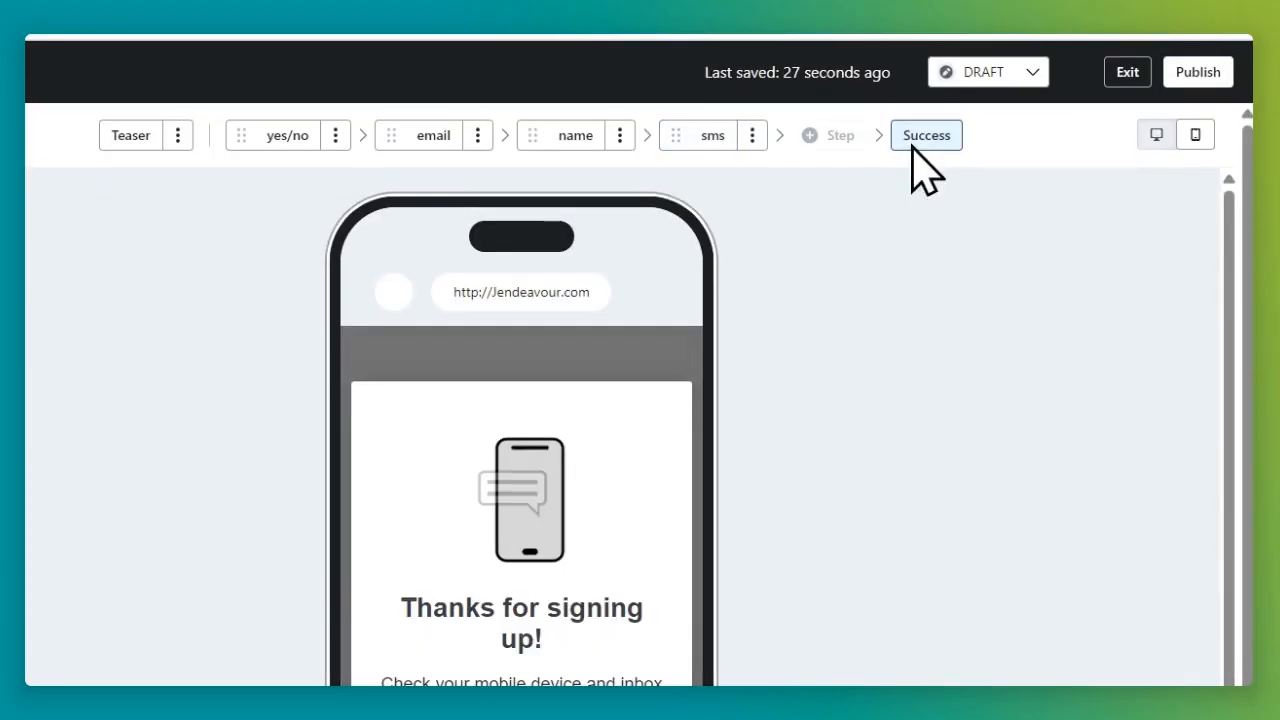
{"action": "left_click", "coordinate": [486, 421]}
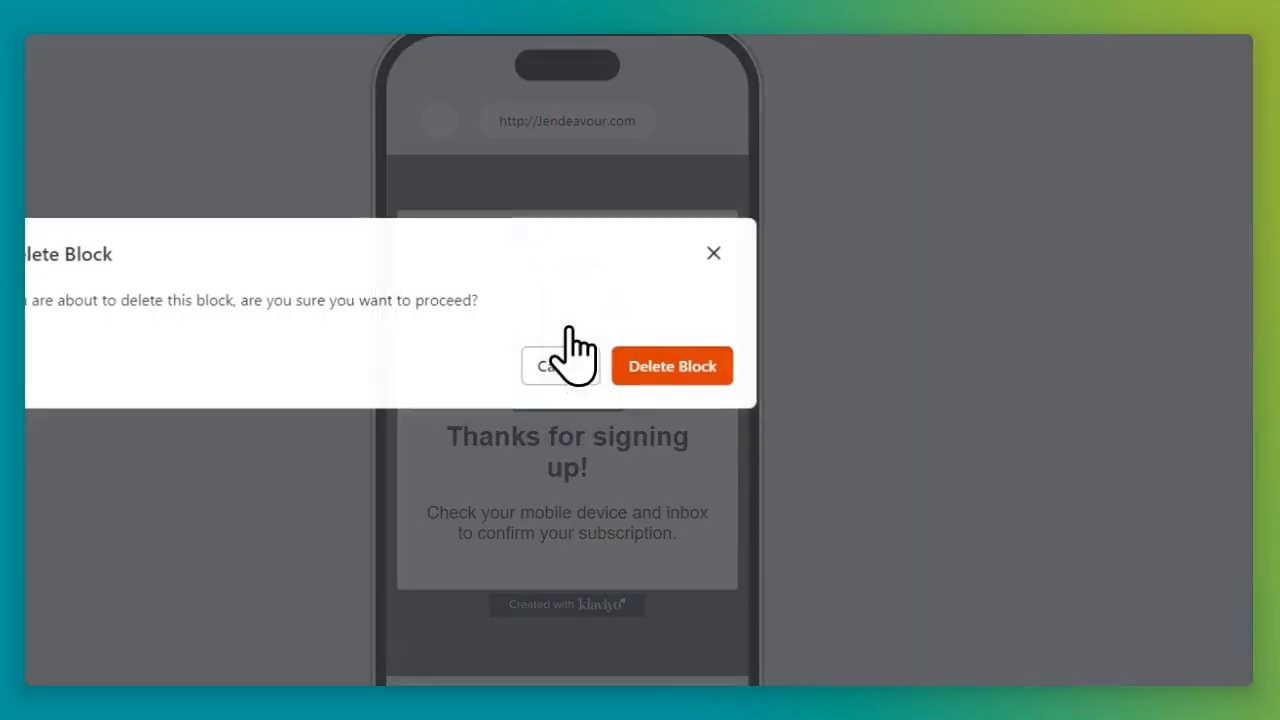
{"action": "left_click", "coordinate": [622, 372]}
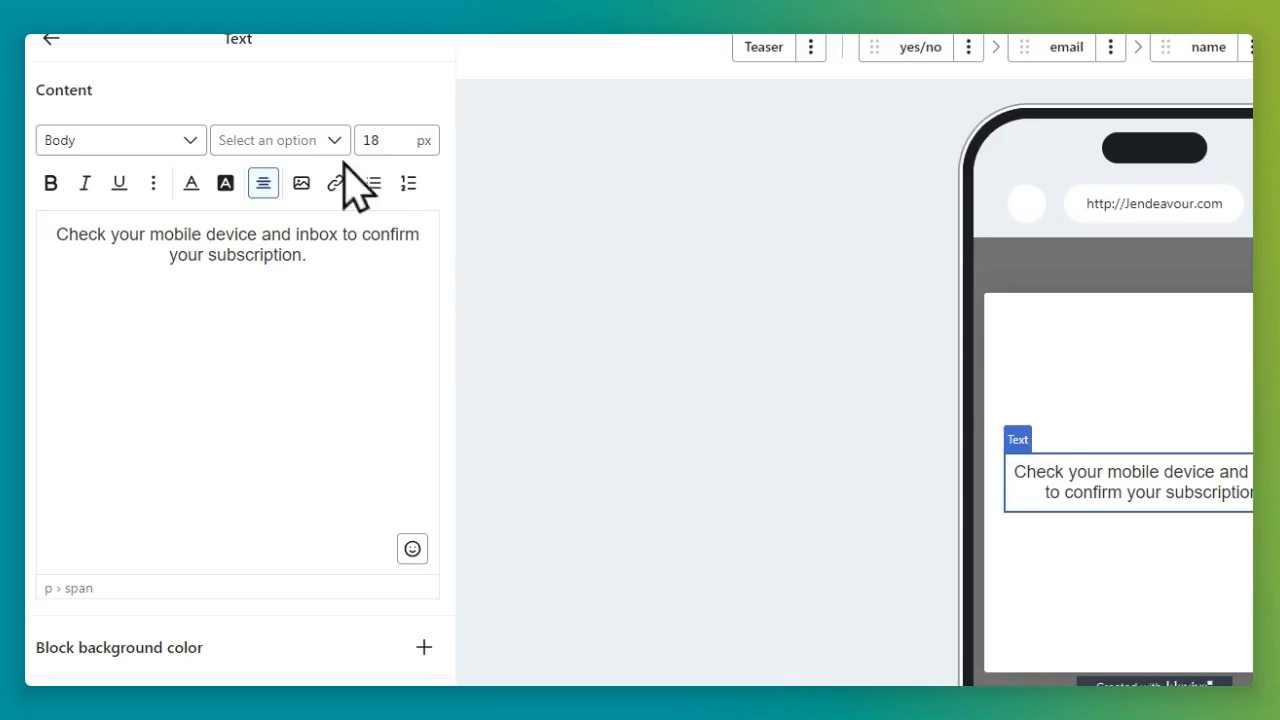
Step: Add a text block and a coupon block above the subscription confirmation text in the Success step
{"action": "left_click", "coordinate": [51, 186]}
{"action": "left_click_drag", "start_coordinate": [89, 314], "coordinate": [1165, 630]}
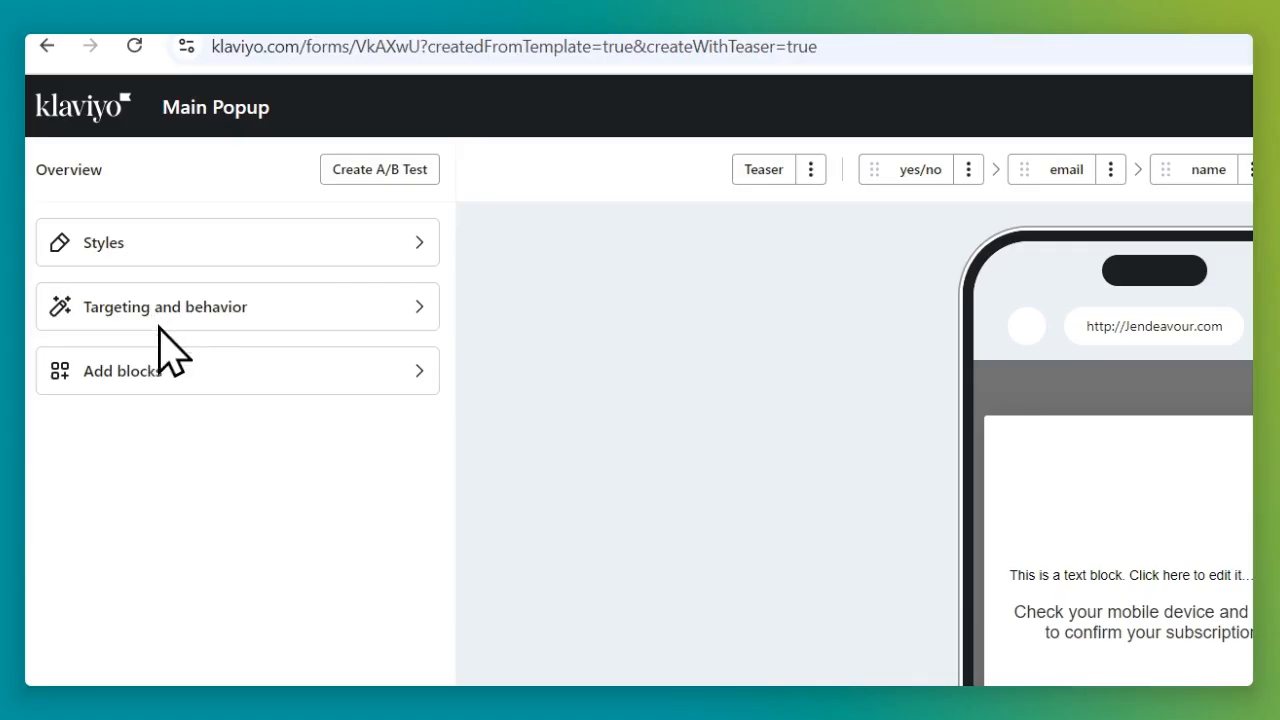
{"action": "left_click", "coordinate": [160, 370]}
{"action": "left_click_drag", "start_coordinate": [100, 434], "coordinate": [748, 404]}
{"action": "left_click_drag", "start_coordinate": [848, 411], "coordinate": [805, 420]}
Step: Add a button block below the coupon and delete the "Check your mobile device" text block
{"action": "left_click", "coordinate": [129, 363]}
{"action": "scroll", "coordinate": [248, 420], "scroll_direction": "down", "scroll_amount": 2}
{"action": "scroll", "coordinate": [237, 496], "scroll_direction": "up", "scroll_amount": 2}
{"action": "left_click_drag", "start_coordinate": [220, 272], "coordinate": [1060, 590]}
{"action": "left_click", "coordinate": [619, 420]}
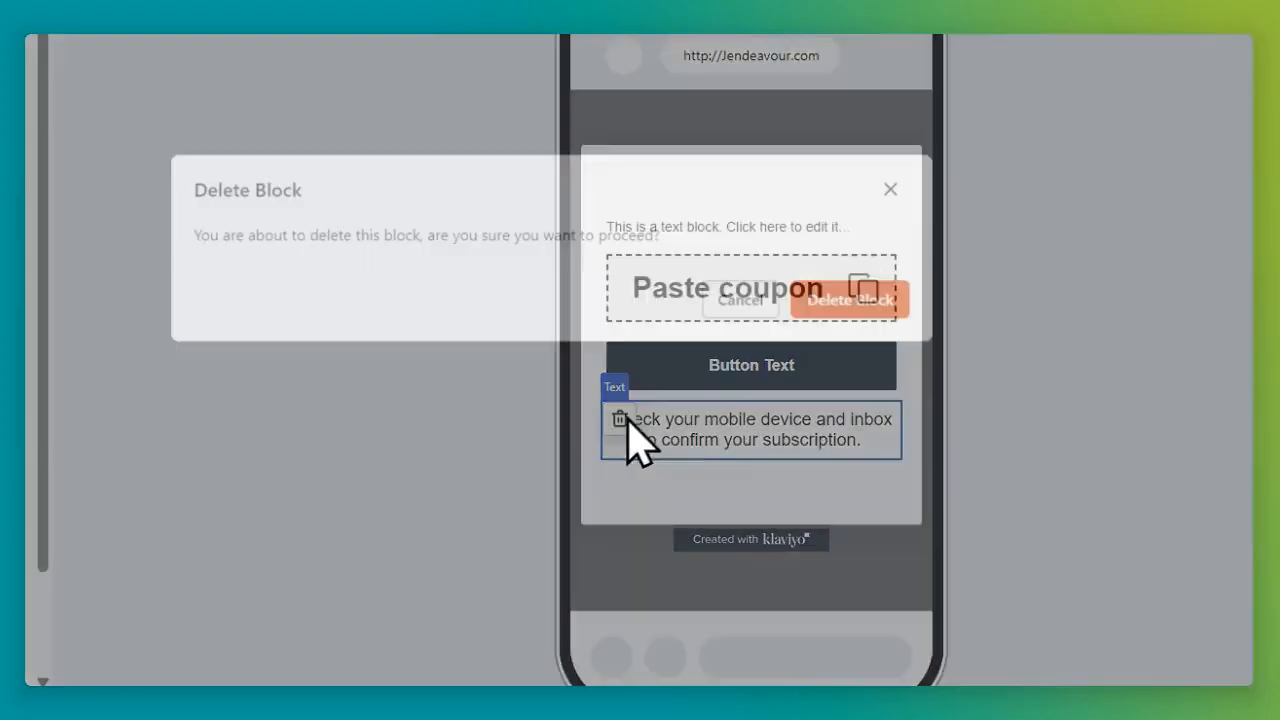
{"action": "left_click", "coordinate": [872, 300]}
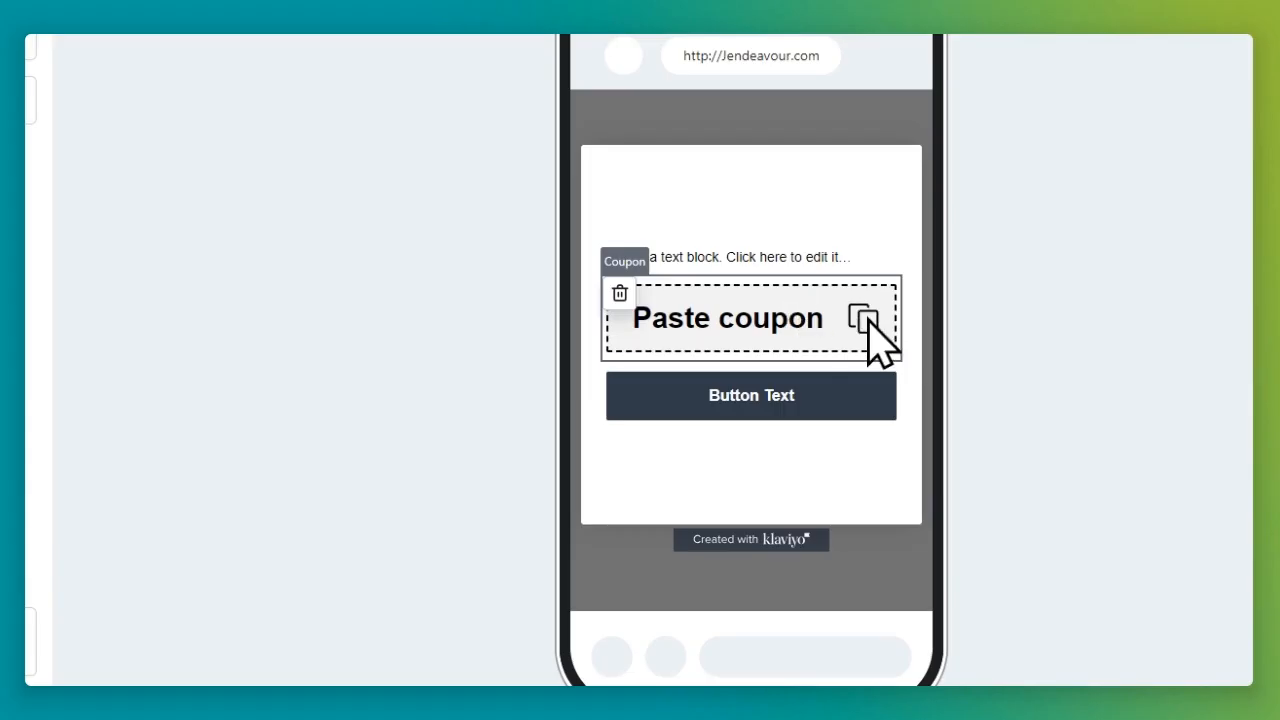
Step: Replace the Success step's placeholder text with "Success!" at a font size of 50 px
{"action": "left_click", "coordinate": [829, 277]}
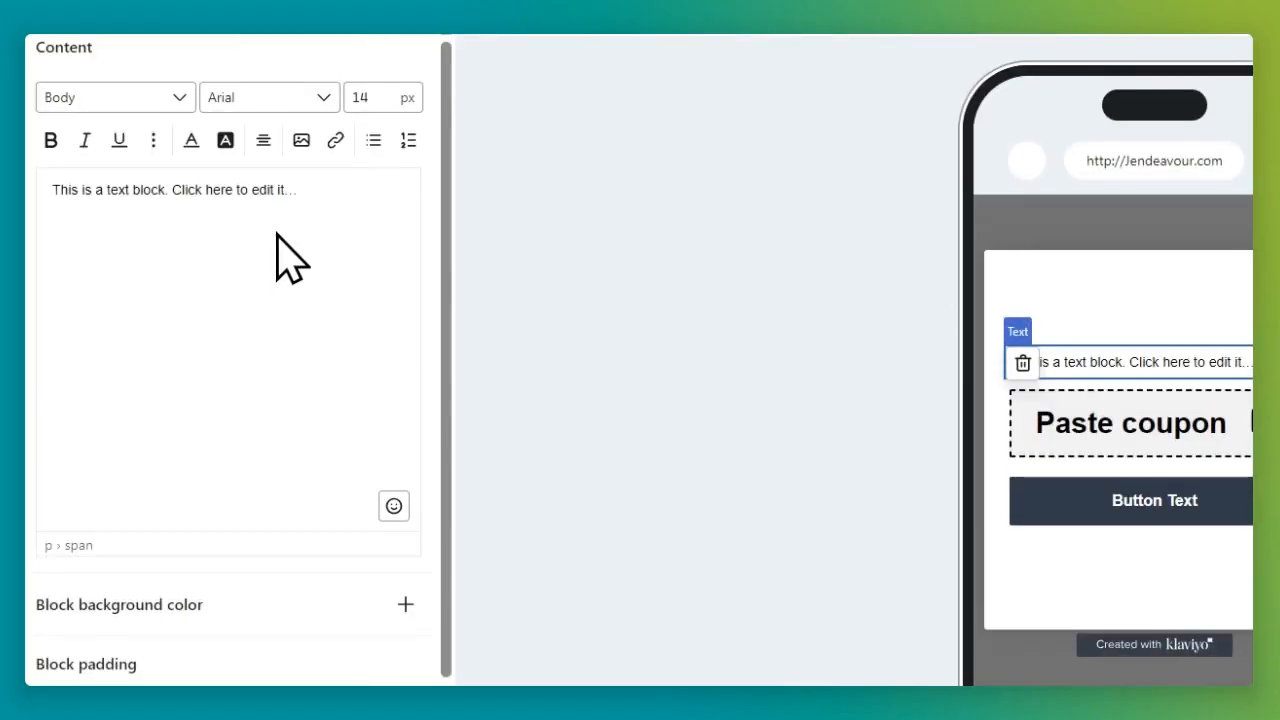
{"action": "triple_click", "coordinate": [291, 207]}
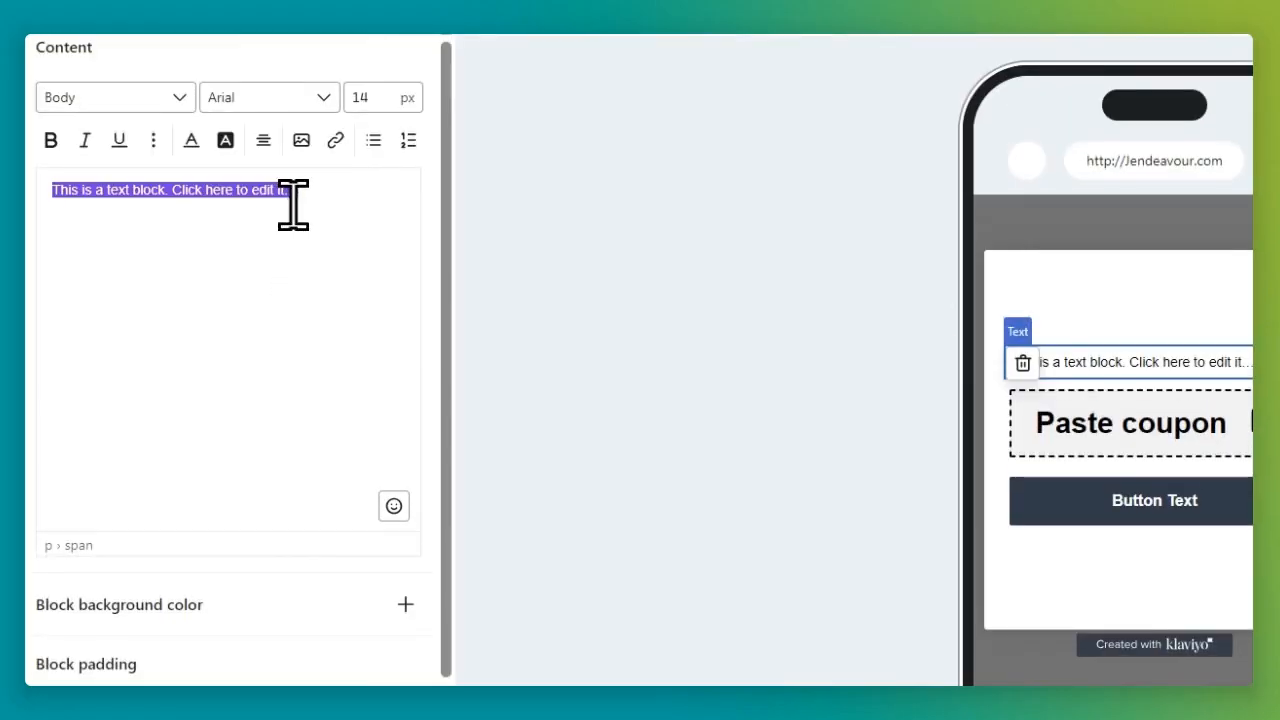
{"action": "left_click", "coordinate": [373, 99]}
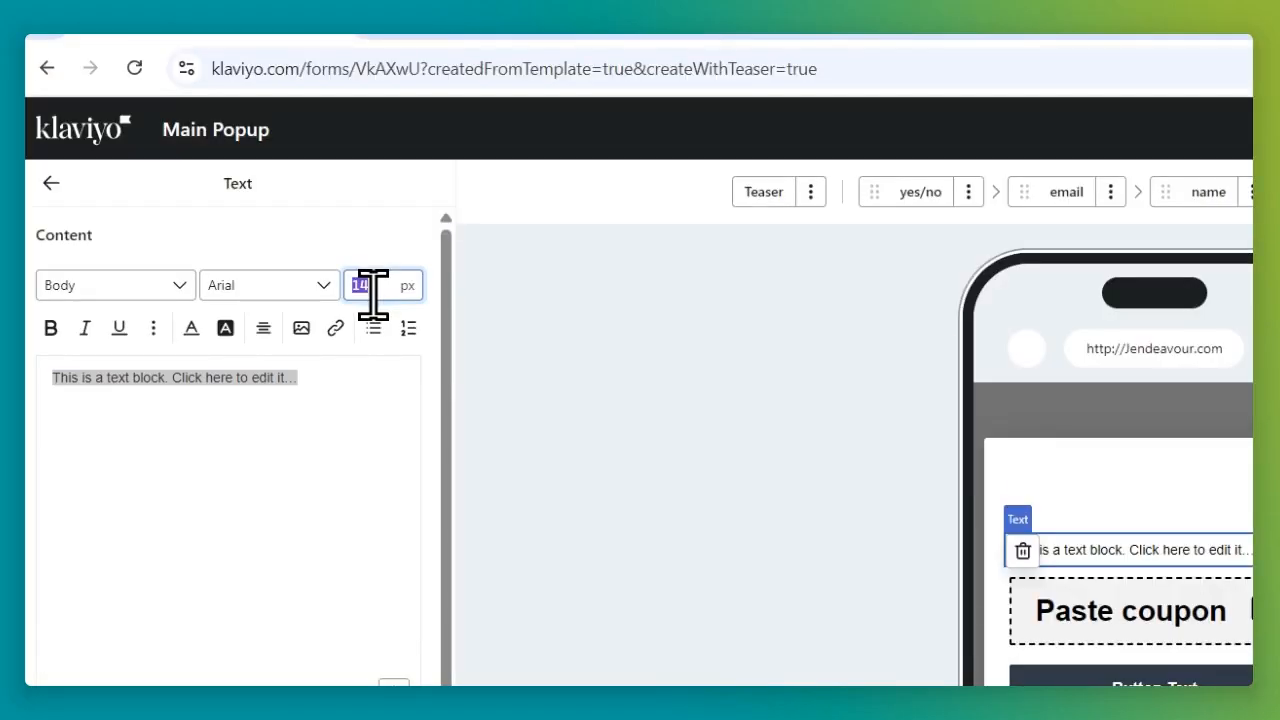
{"action": "type", "text": "50"}
{"action": "triple_click", "coordinate": [251, 423]}
{"action": "type", "text": "Success!"}
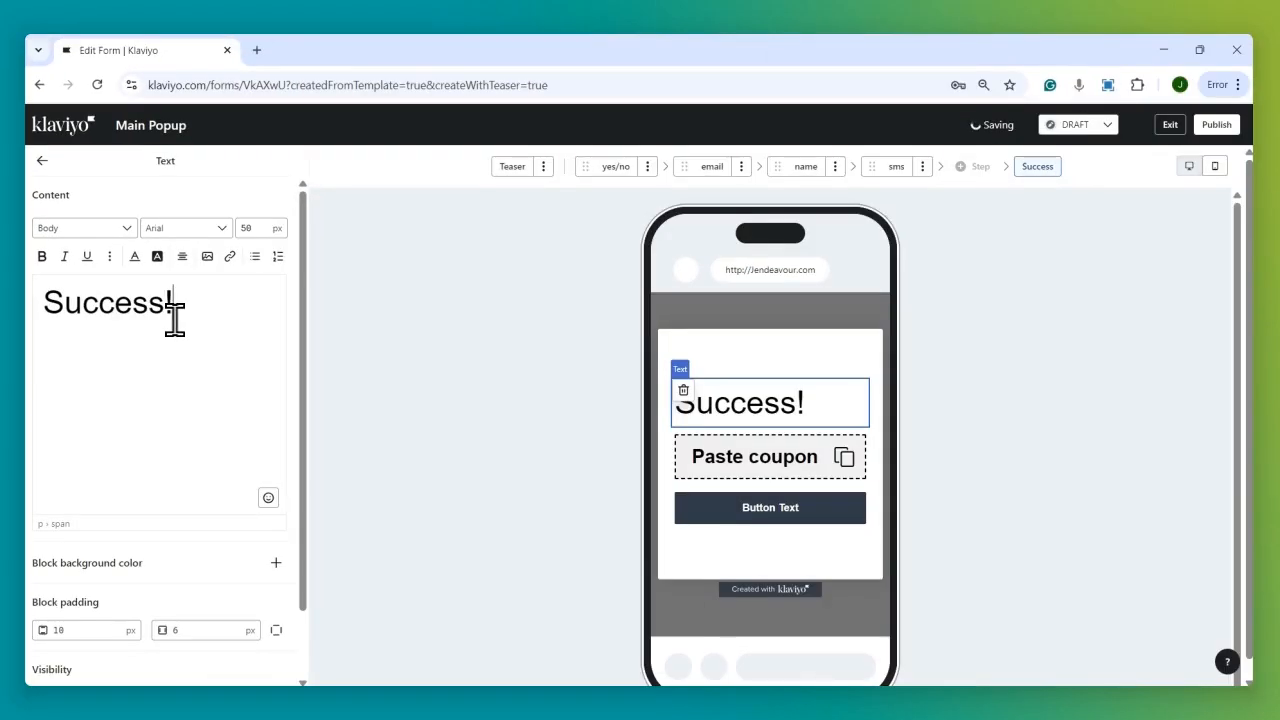
Step: Add the line "Here's your code:" under "Success!" with a font size of 25 px
{"action": "key", "text": "Return"}
{"action": "type", "text": "Here's your code:"}
{"action": "left_click_drag", "start_coordinate": [124, 386], "coordinate": [94, 318]}
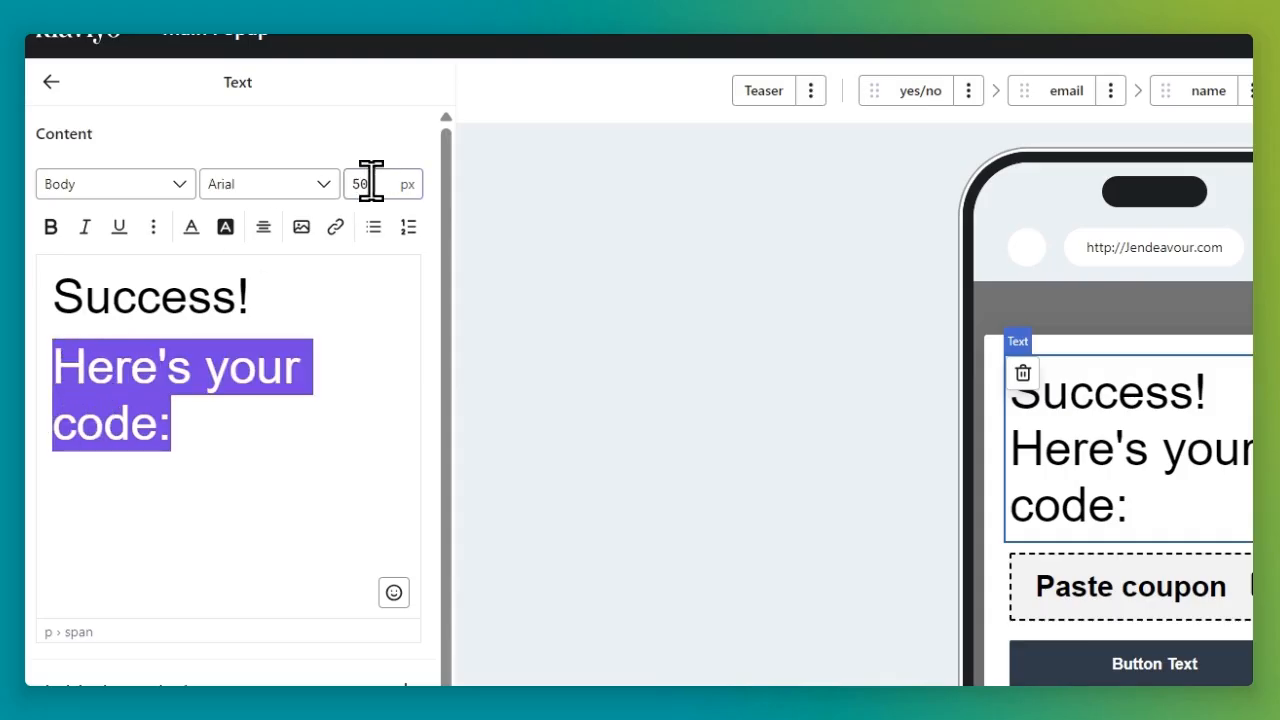
{"action": "left_click", "coordinate": [363, 185]}
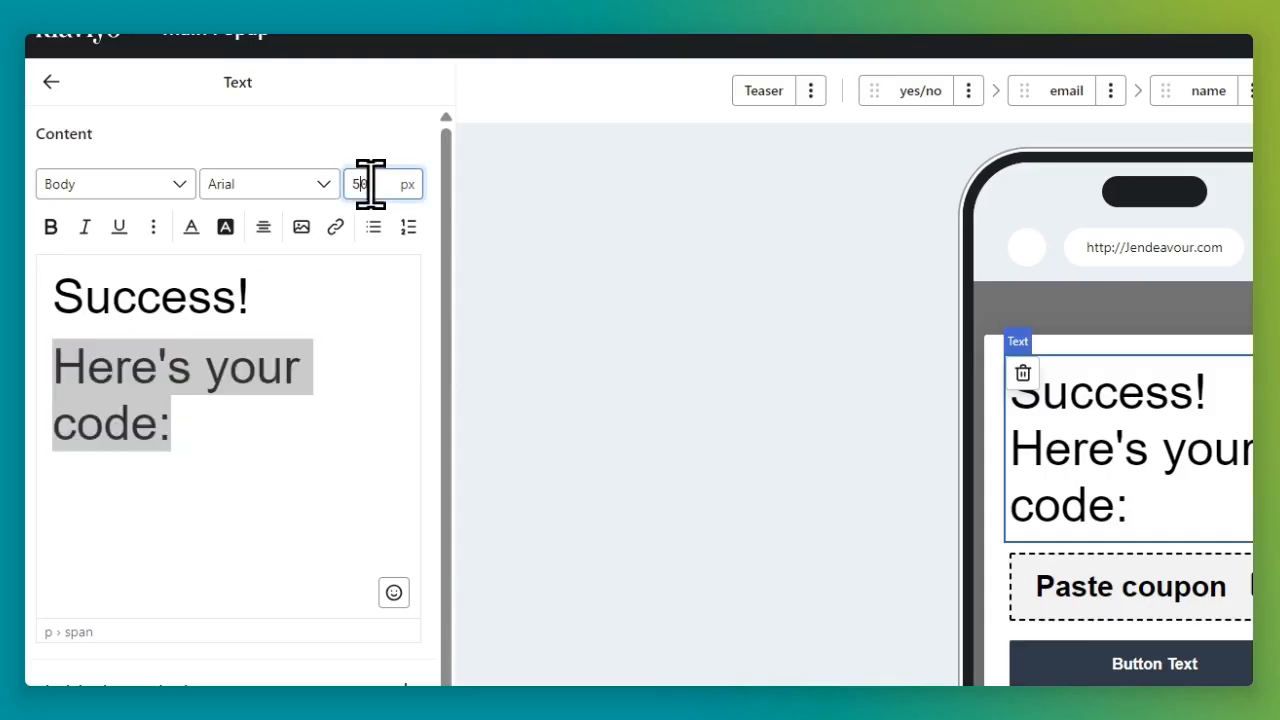
{"action": "type", "text": "25"}
Step: Centre both lines of the Success step's text block and set their font to Helvetica
{"action": "left_click", "coordinate": [308, 357]}
{"action": "left_click_drag", "start_coordinate": [309, 357], "coordinate": [47, 280]}
{"action": "left_click", "coordinate": [264, 227]}
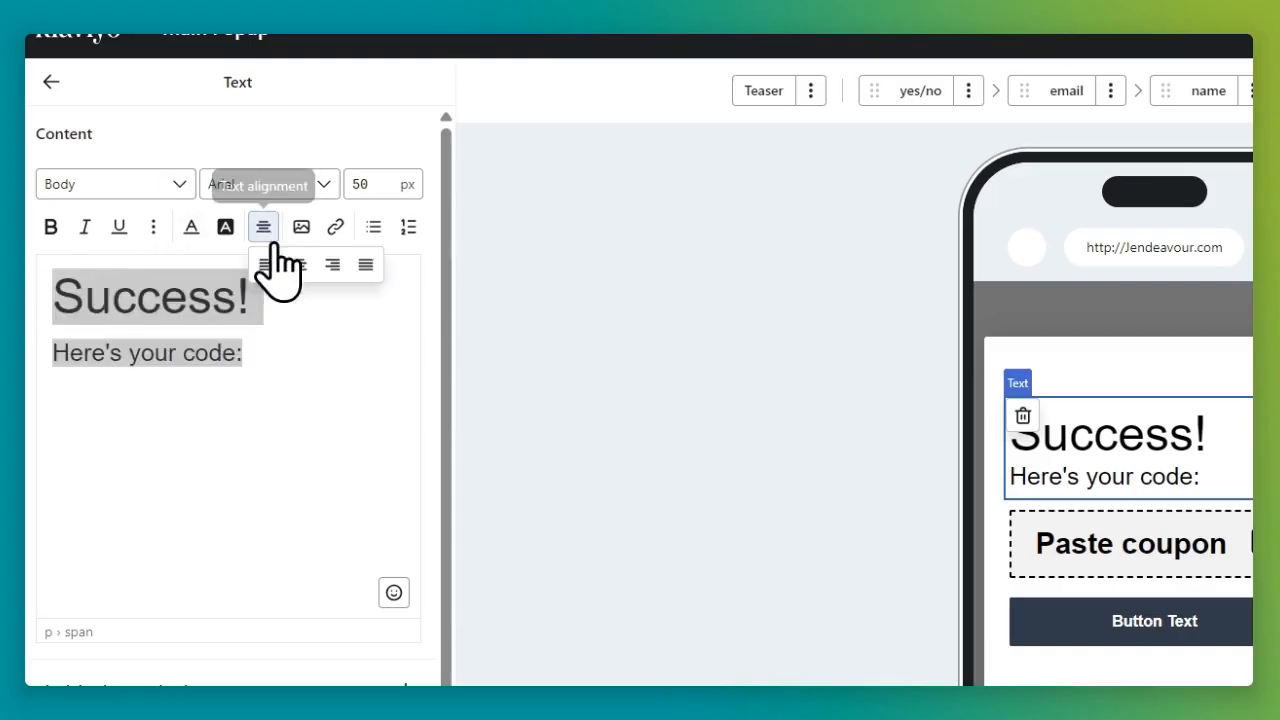
{"action": "left_click", "coordinate": [297, 265]}
{"action": "left_click", "coordinate": [321, 188]}
{"action": "type", "text": "hel"}
{"action": "left_click", "coordinate": [262, 320]}
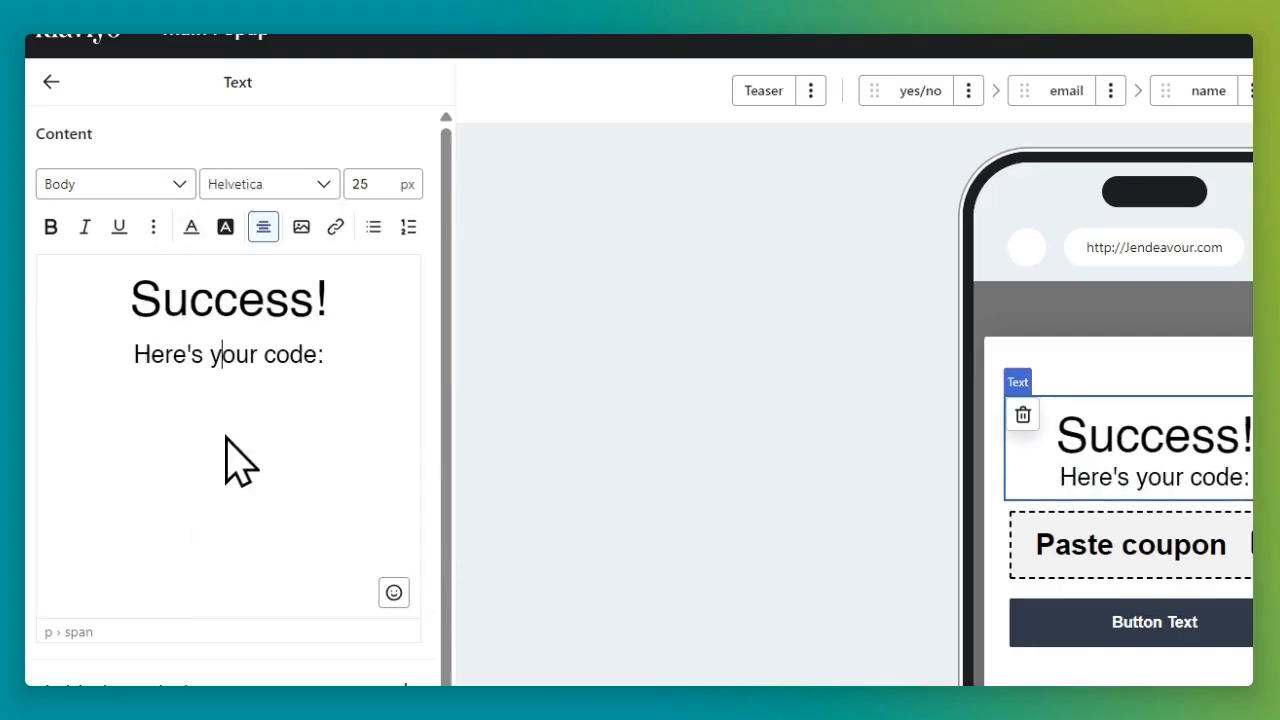
Step: Set the static coupon in the Success step's coupon block to CODE10
{"action": "left_click", "coordinate": [630, 373]}
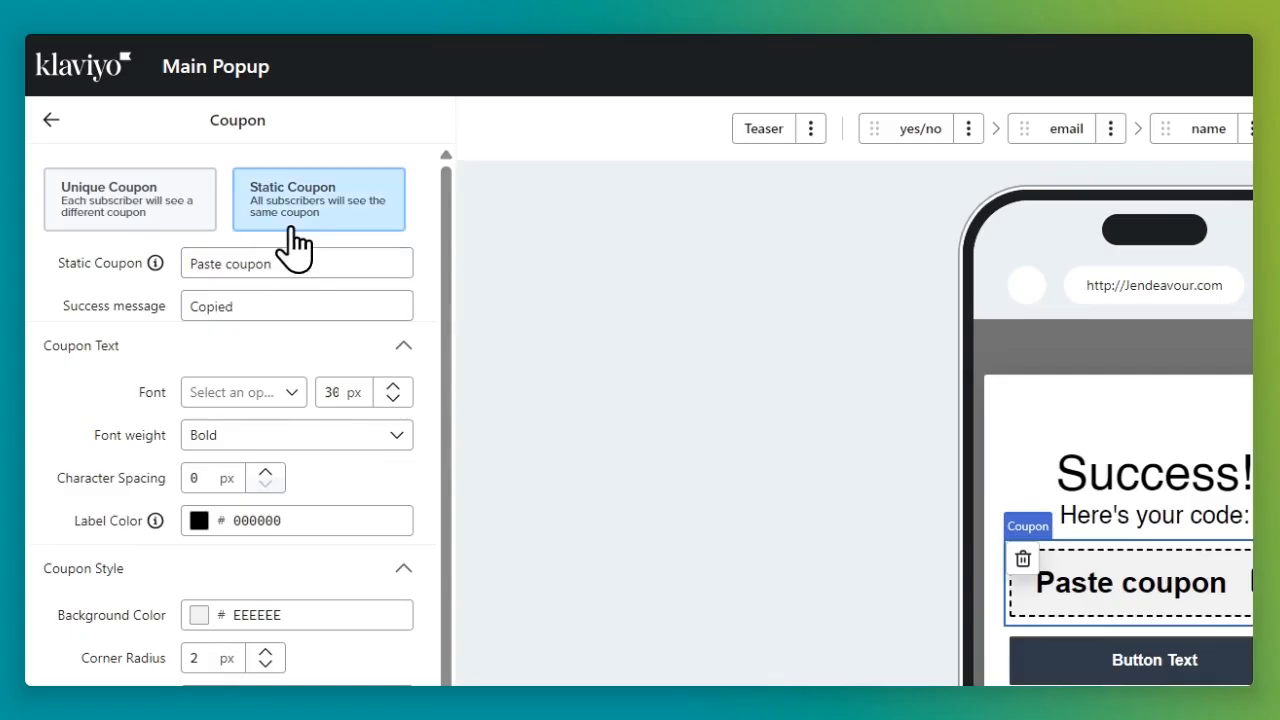
{"action": "triple_click", "coordinate": [256, 268]}
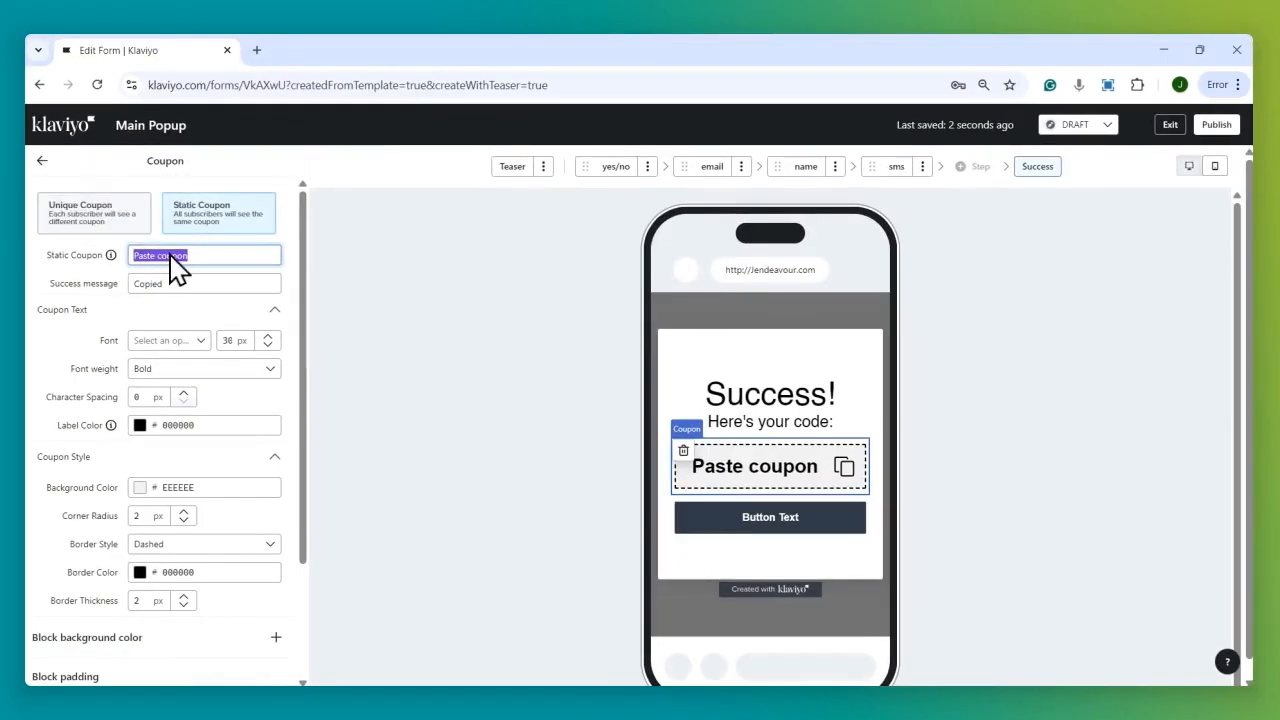
{"action": "key", "text": "Caps_Lock"}
{"action": "type", "text": "CODE"}
{"action": "type", "text": "10"}
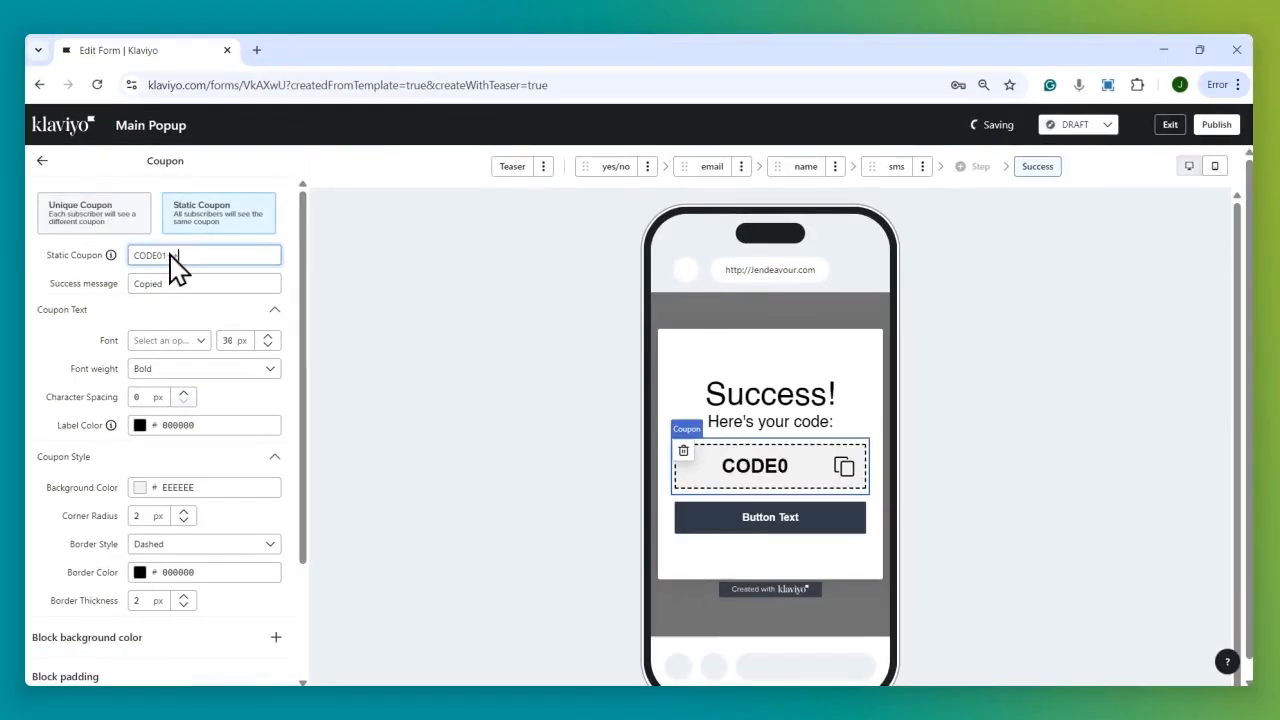
Step: Change the label of the button below the Success step's coupon to "Close"
{"action": "left_click", "coordinate": [757, 510]}
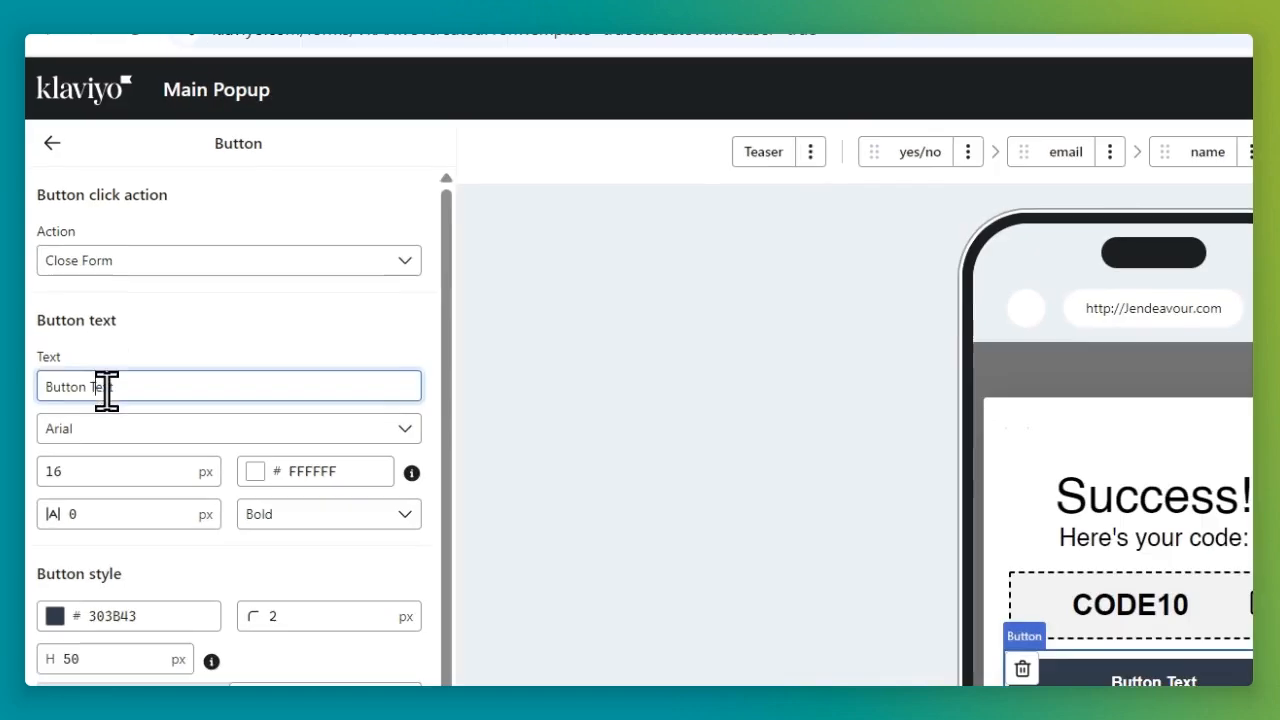
{"action": "triple_click", "coordinate": [80, 323]}
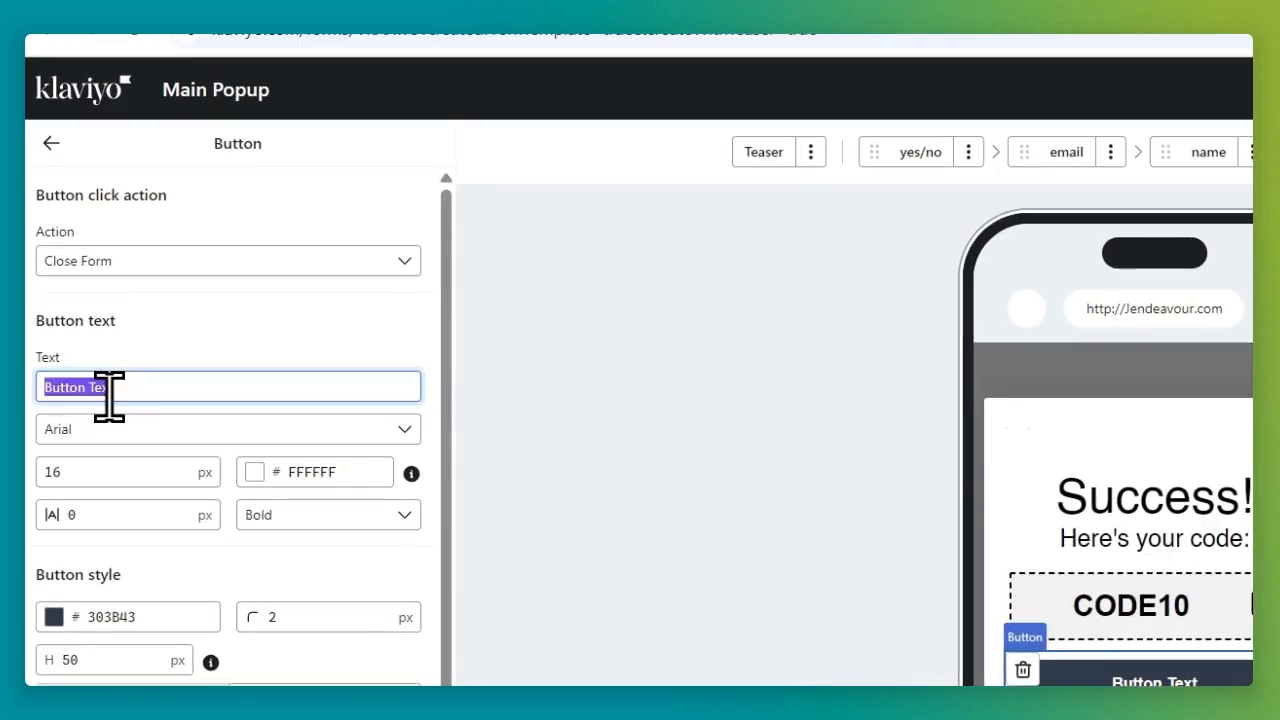
{"action": "type", "text": "cLO"}
{"action": "key", "text": "BackSpace"}
{"action": "key", "text": "BackSpace"}
{"action": "key", "text": "BackSpace"}
{"action": "type", "text": "Close"}
Step: Set the Close button's text to the Helvetica font at 20 px
{"action": "left_click", "coordinate": [93, 350]}
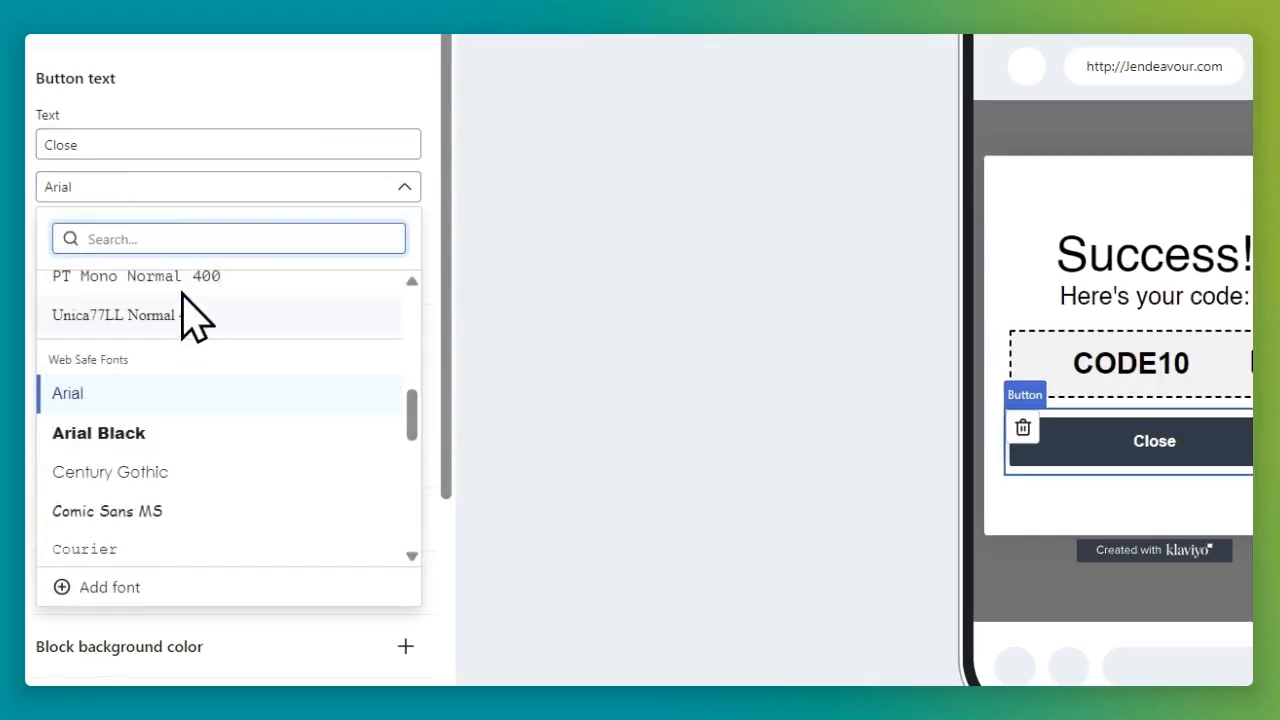
{"action": "type", "text": "he"}
{"action": "left_click", "coordinate": [112, 441]}
{"action": "left_click_drag", "start_coordinate": [52, 378], "coordinate": [25, 377]}
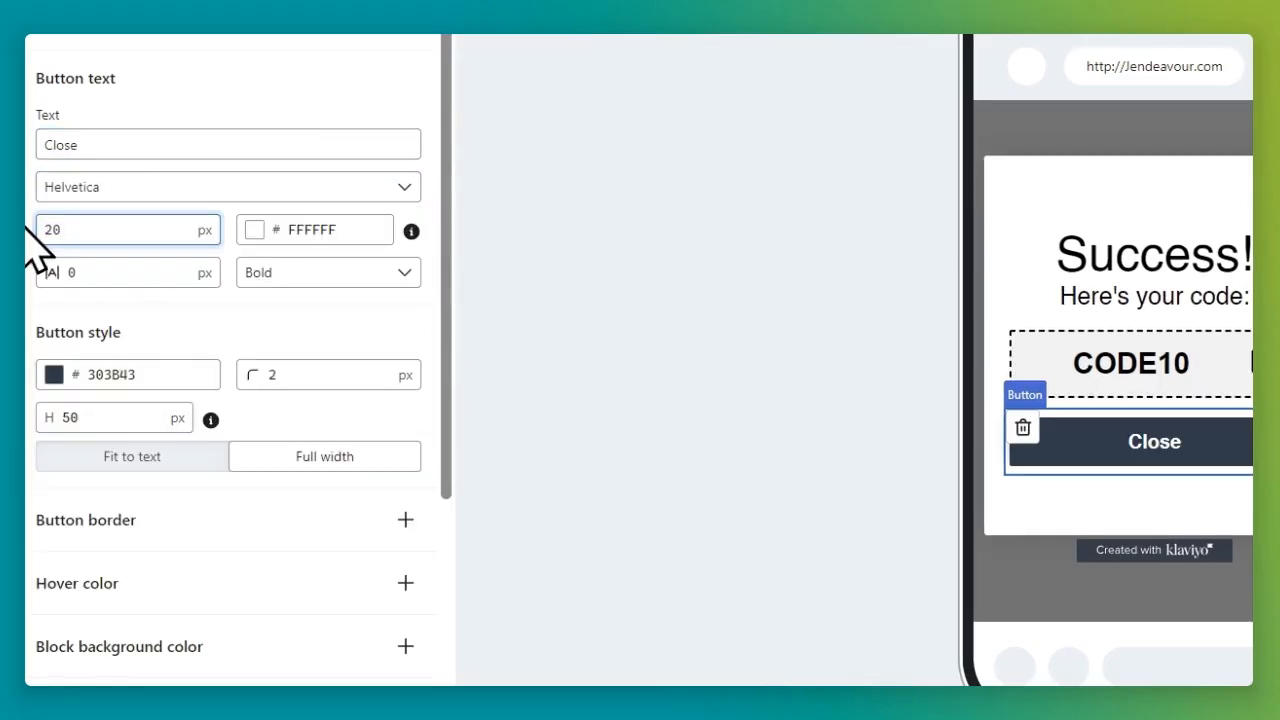
Step: Style the Close button with a height of 45 px and a black fill, and edit its corner radius
{"action": "double_click", "coordinate": [109, 417]}
{"action": "type", "text": "45"}
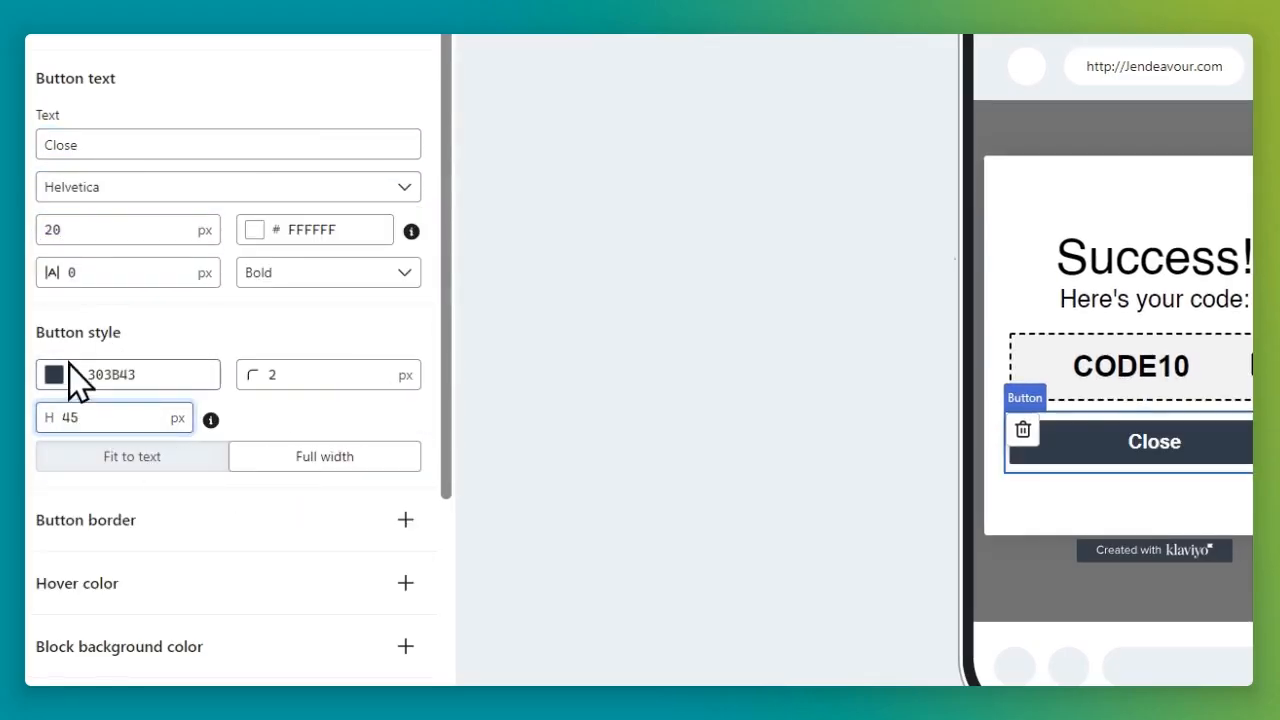
{"action": "left_click", "coordinate": [58, 373]}
{"action": "left_click", "coordinate": [86, 171]}
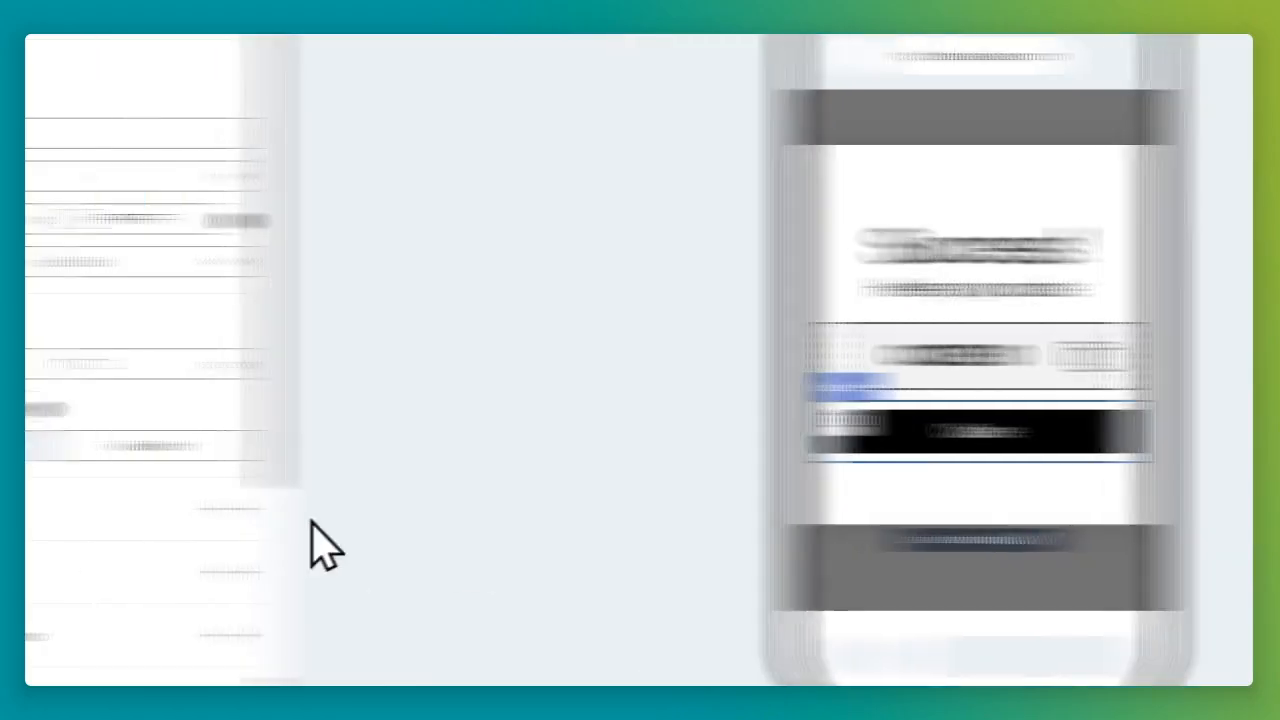
{"action": "left_click", "coordinate": [313, 374]}
{"action": "left_click_drag", "start_coordinate": [314, 364], "coordinate": [214, 366]}
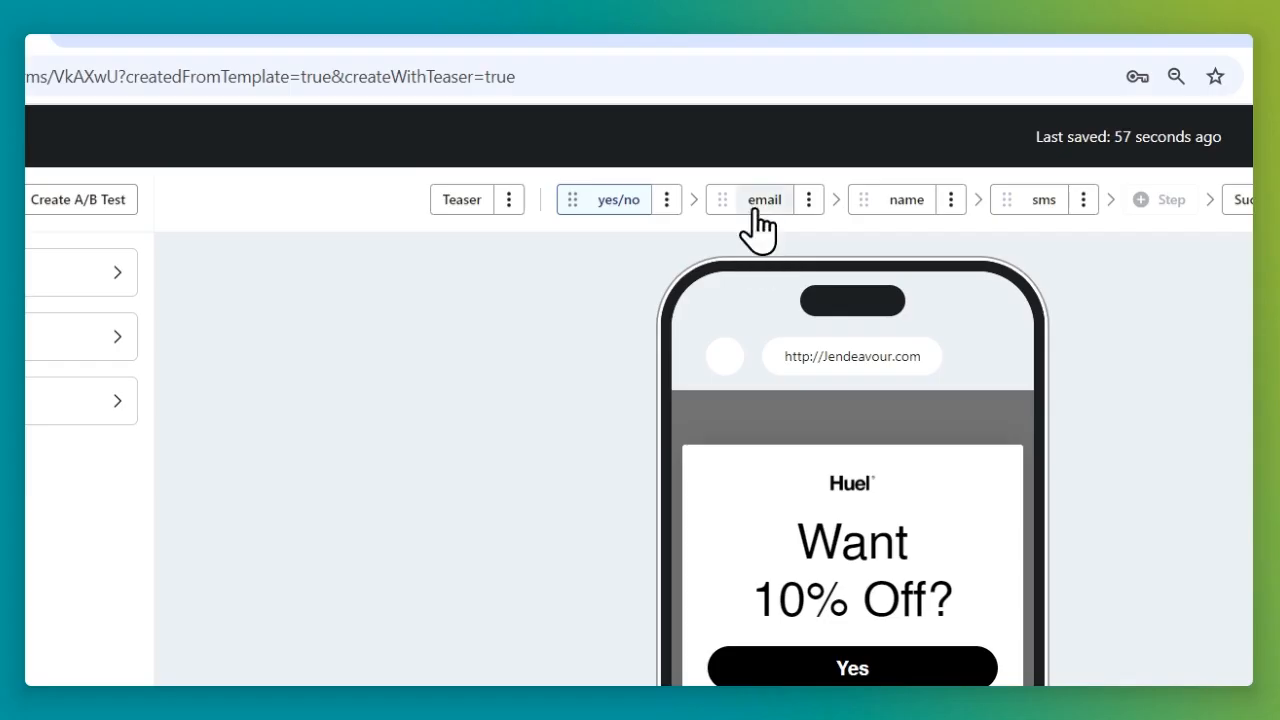
Step: Set the popup's timing rules to a time delay of 2 seconds and a scroll distance of 10%
{"action": "left_click", "coordinate": [757, 205]}
{"action": "left_click", "coordinate": [610, 205]}
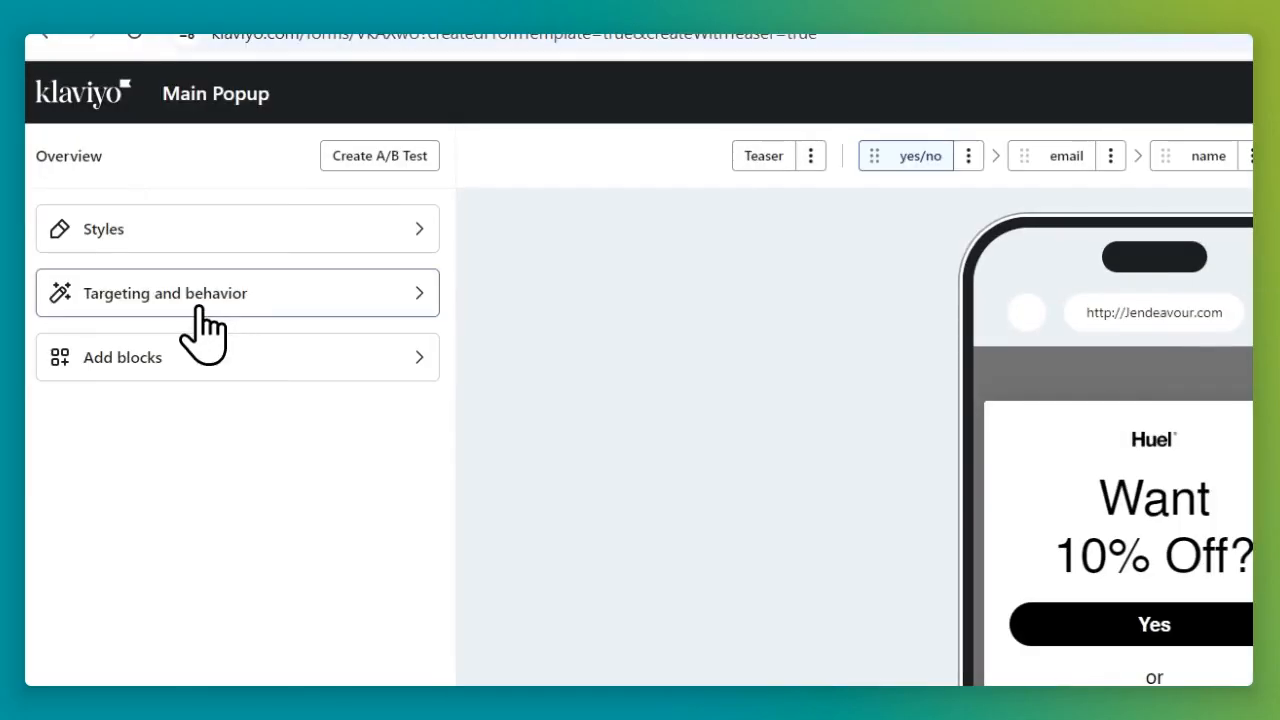
{"action": "left_click", "coordinate": [203, 330]}
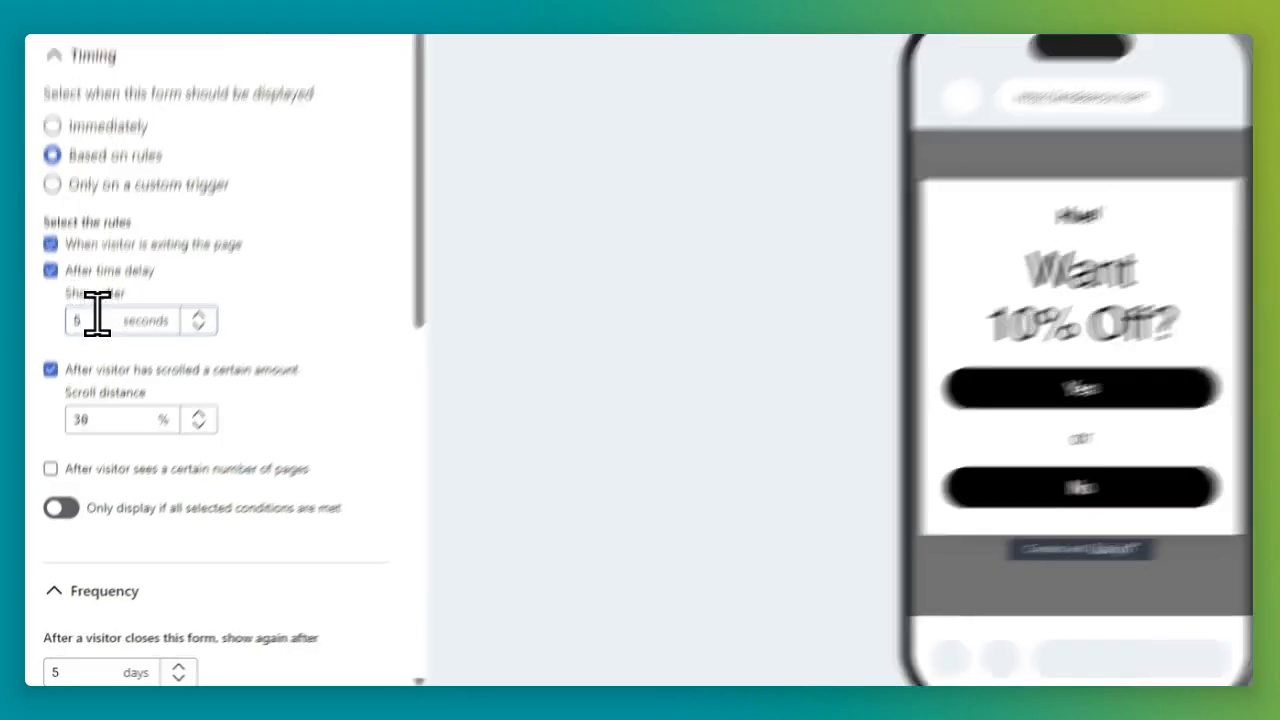
{"action": "double_click", "coordinate": [62, 428]}
{"action": "type", "text": "2"}
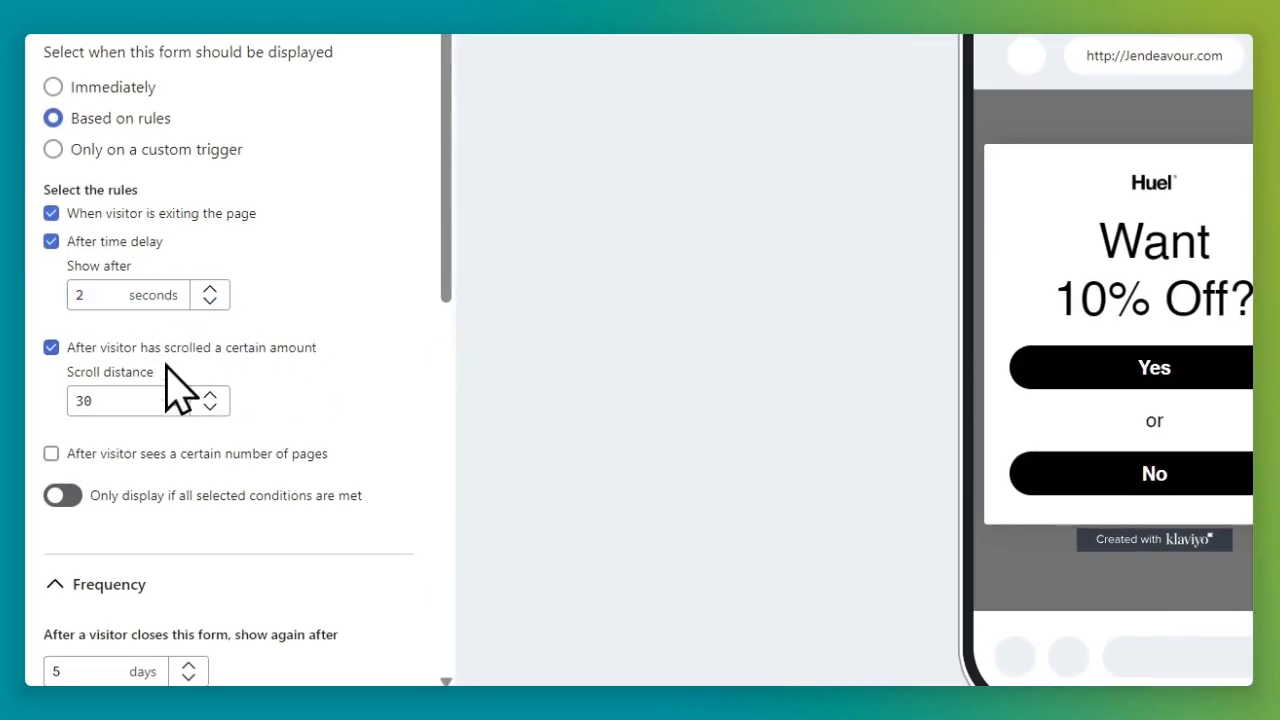
{"action": "double_click", "coordinate": [82, 401]}
{"action": "type", "text": "10"}
Step: Set the popup's frequency to show again 1 day after a visitor closes it
{"action": "scroll", "coordinate": [120, 380], "scroll_direction": "down", "scroll_amount": 3}
{"action": "double_click", "coordinate": [52, 346]}
{"action": "type", "text": "1"}
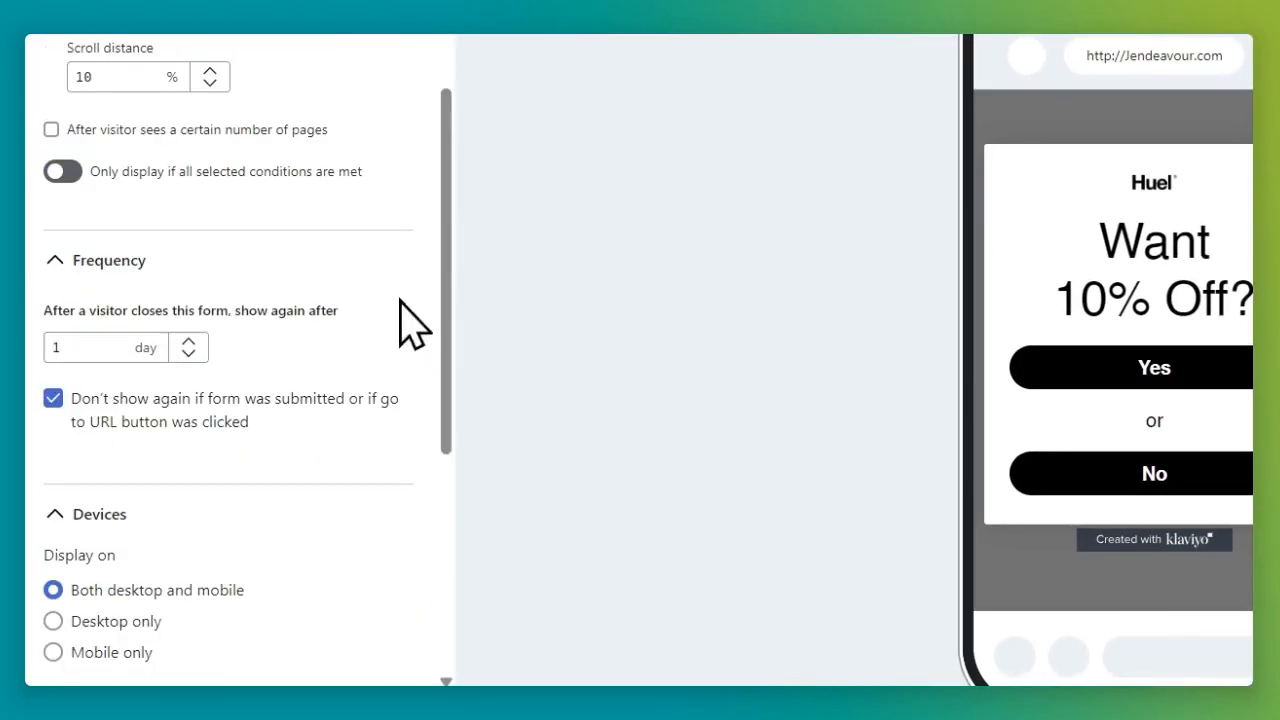
Step: Review the device display options and the visitor, URL, UTM and location targeting settings, and recheck the timing rules
{"action": "scroll", "coordinate": [188, 362], "scroll_direction": "down", "scroll_amount": 3}
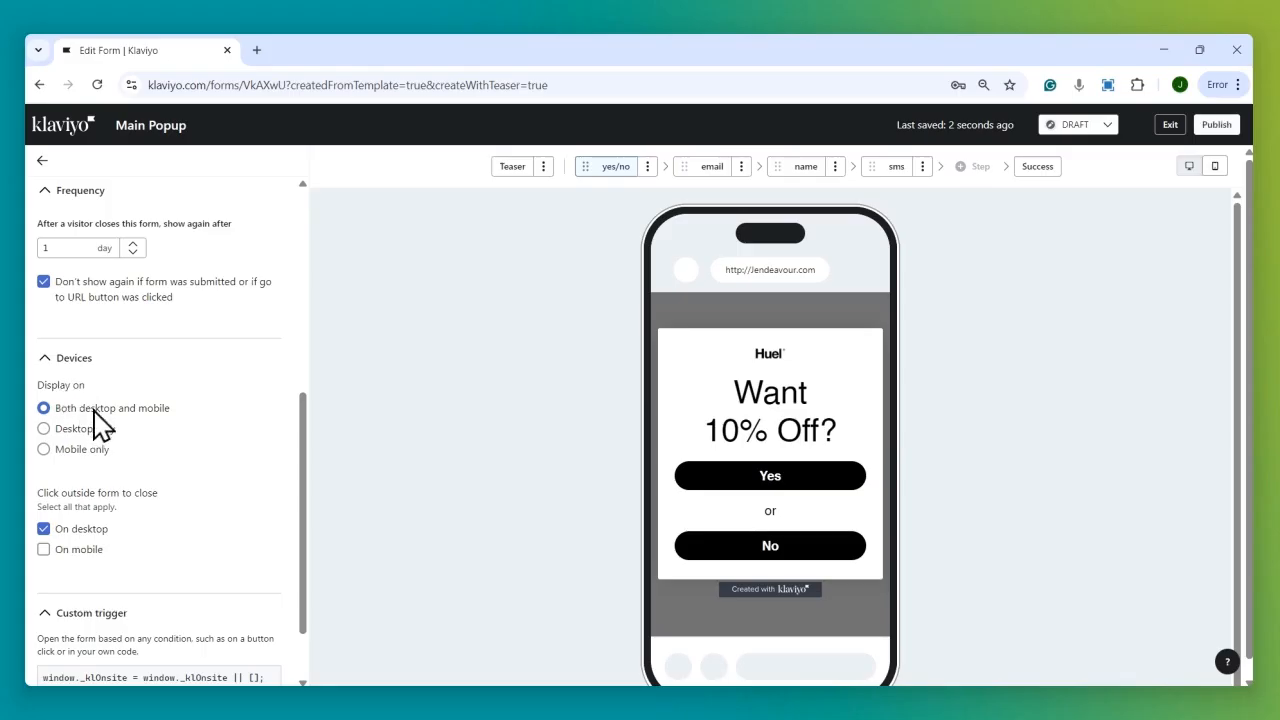
{"action": "scroll", "coordinate": [152, 418], "scroll_direction": "down", "scroll_amount": 2}
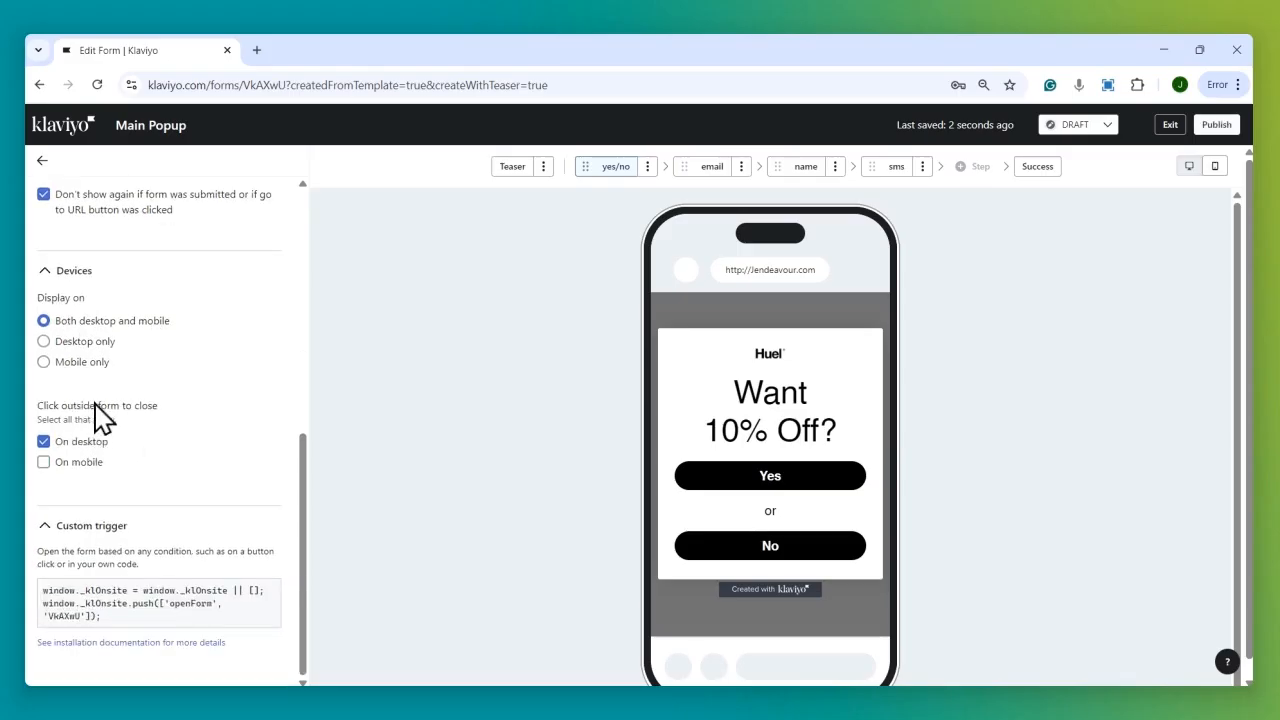
{"action": "left_click", "coordinate": [110, 414]}
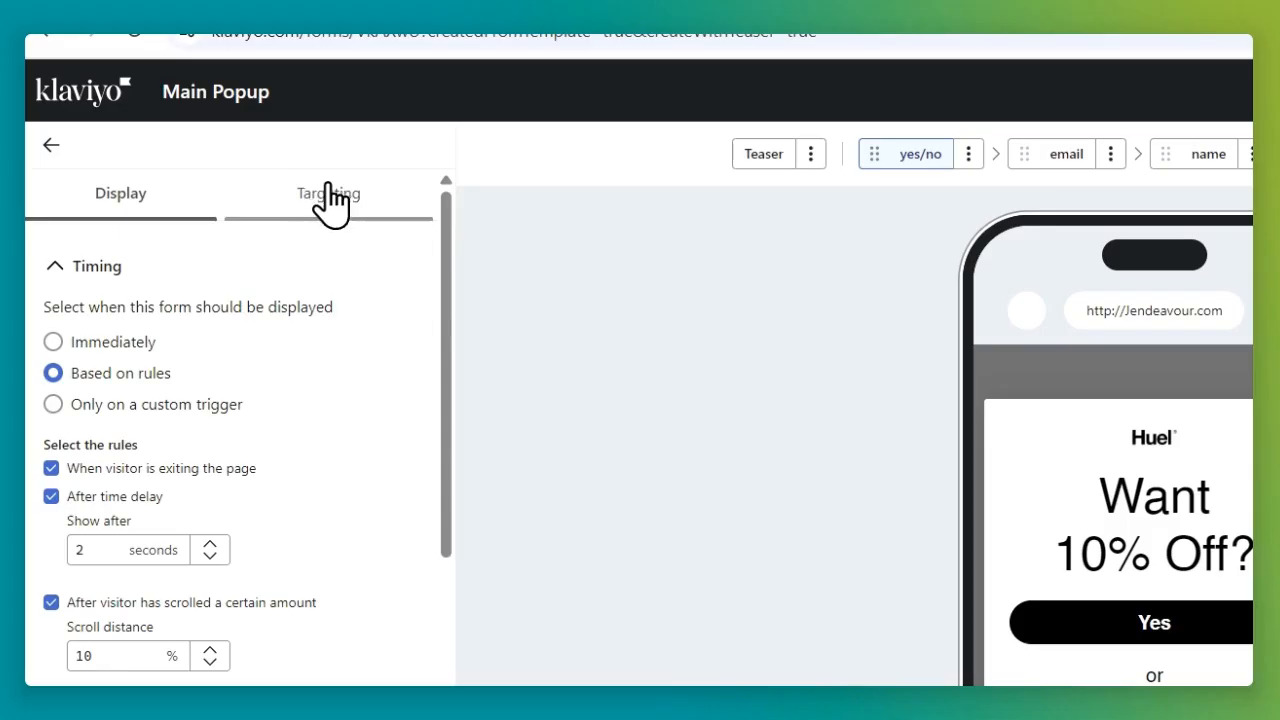
{"action": "left_click", "coordinate": [329, 195]}
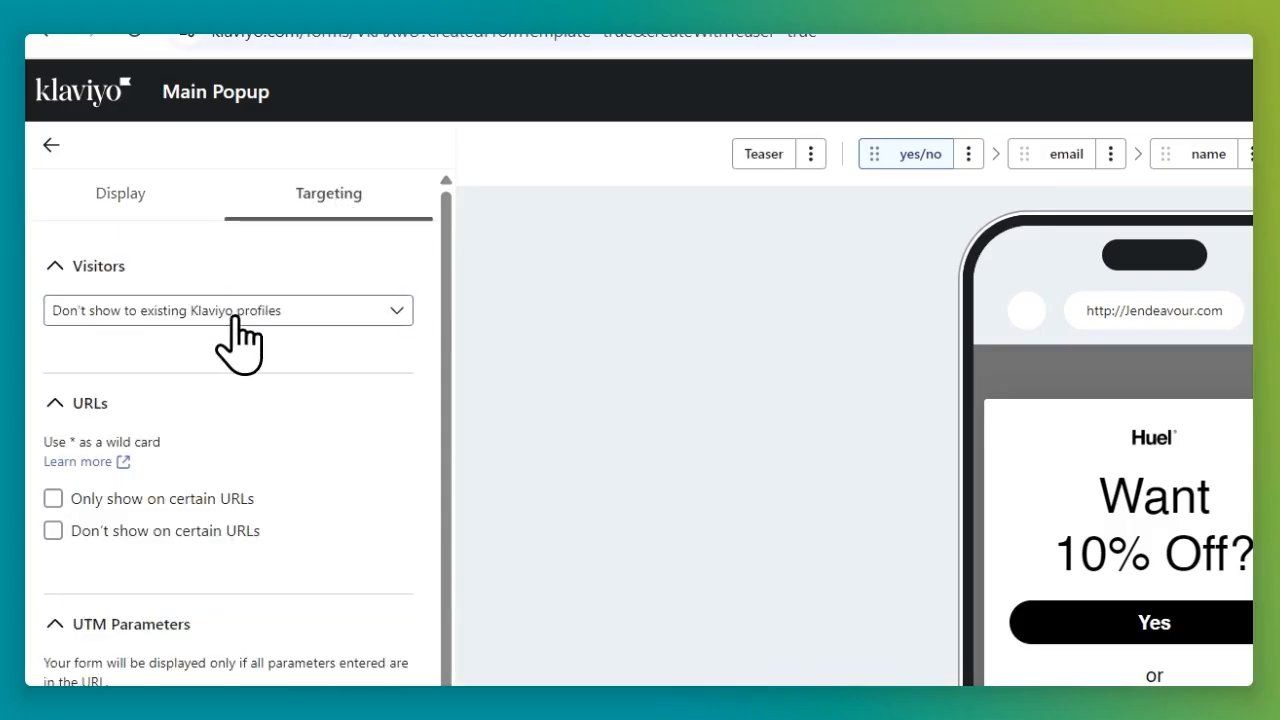
{"action": "scroll", "coordinate": [200, 443], "scroll_direction": "down", "scroll_amount": 2}
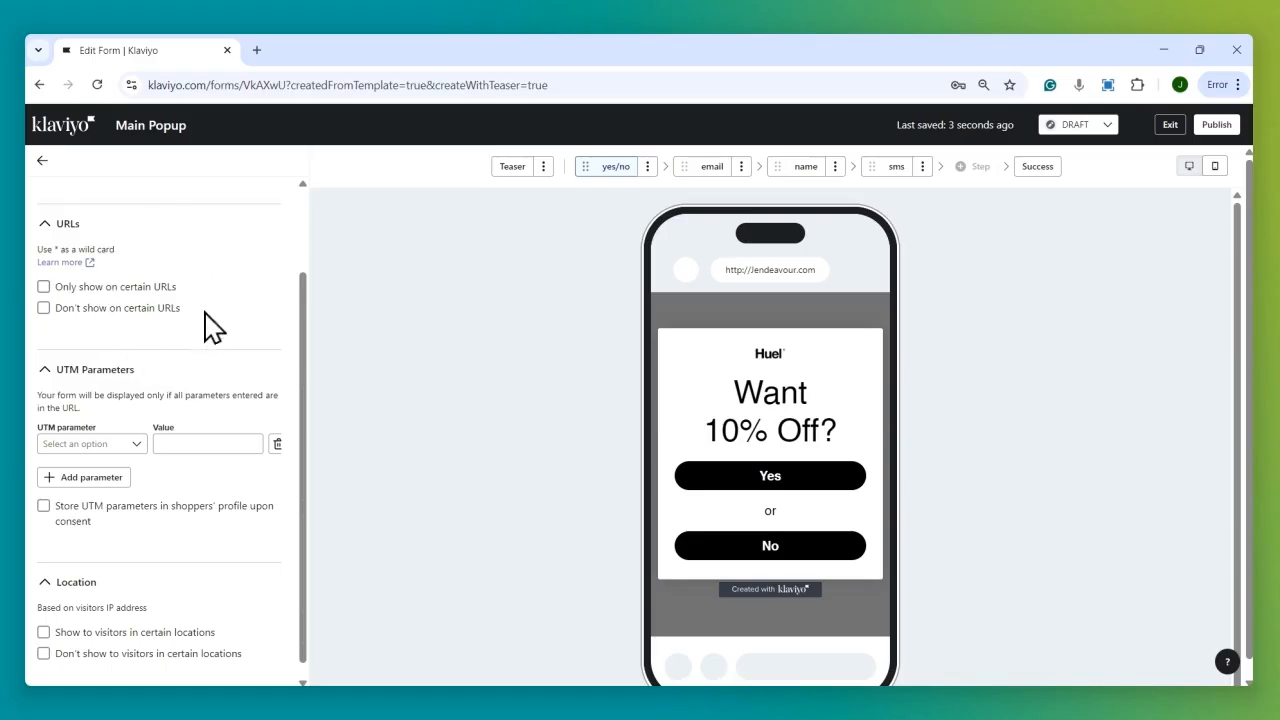
{"action": "scroll", "coordinate": [126, 387], "scroll_direction": "down", "scroll_amount": 1}
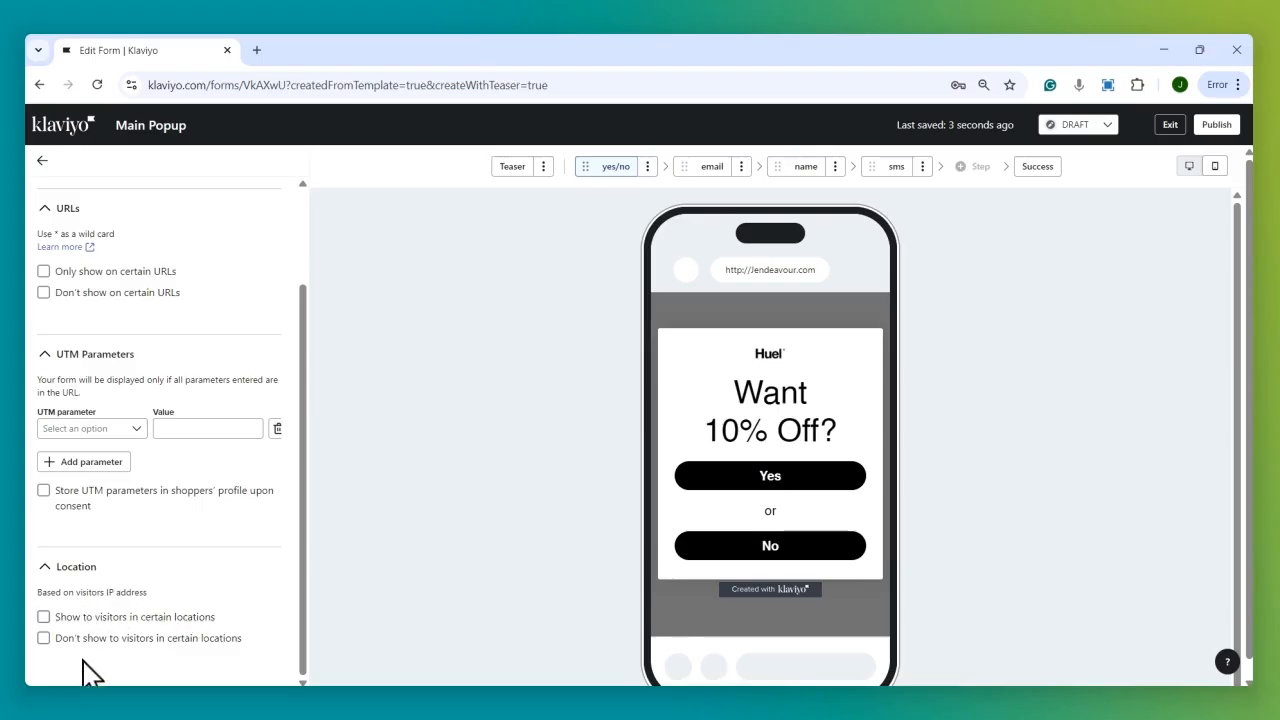
{"action": "scroll", "coordinate": [183, 593], "scroll_direction": "up", "scroll_amount": 2}
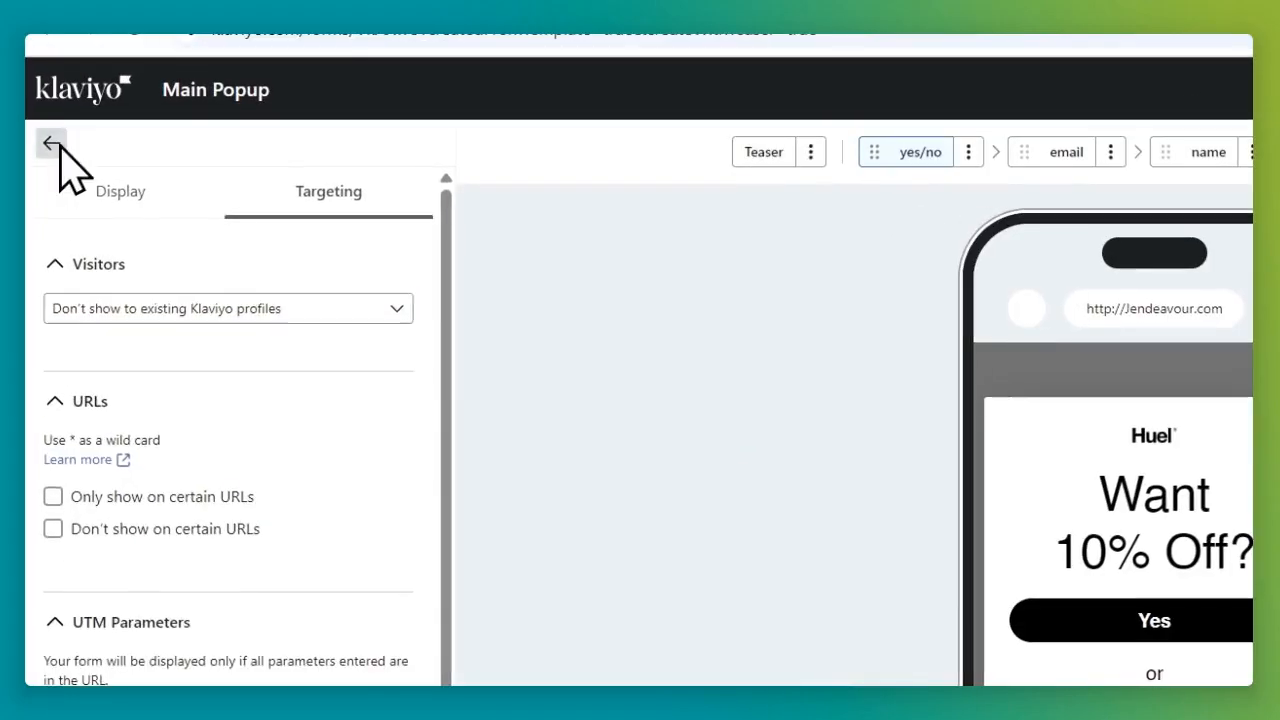
{"action": "left_click", "coordinate": [88, 192]}
{"action": "scroll", "coordinate": [141, 586], "scroll_direction": "down", "scroll_amount": 10}
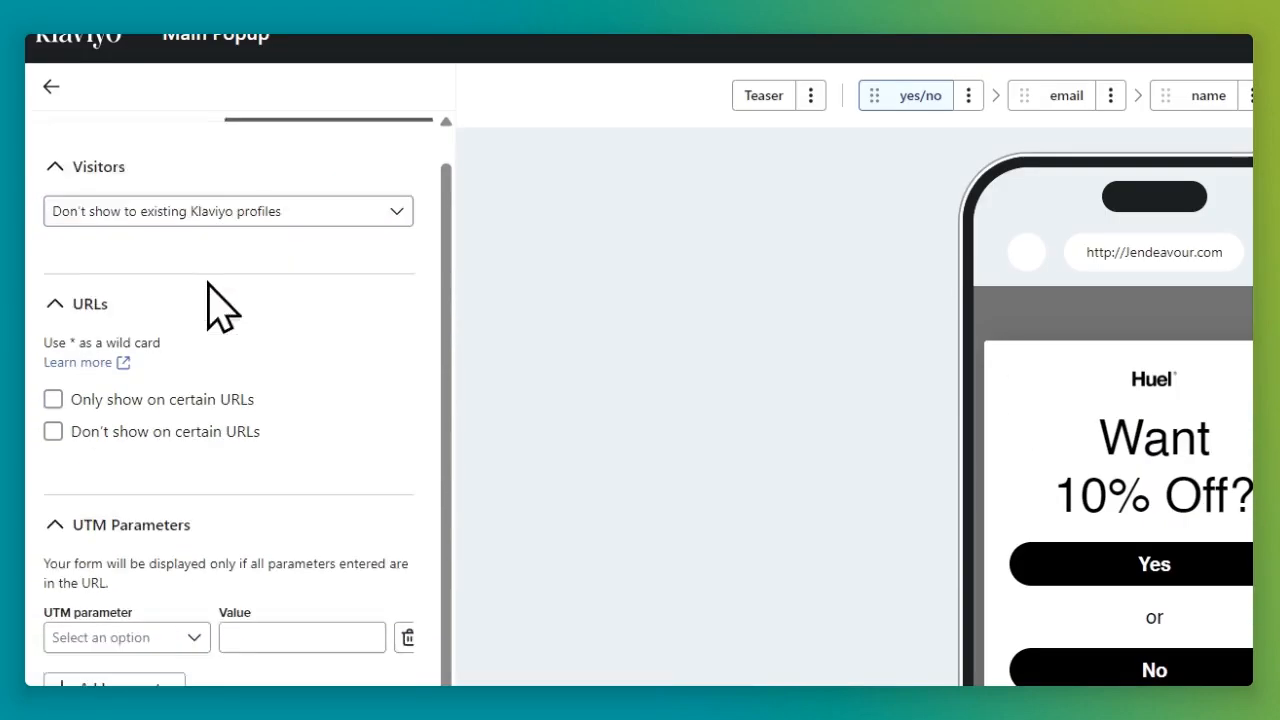
{"action": "scroll", "coordinate": [220, 310], "scroll_direction": "down", "scroll_amount": 5}
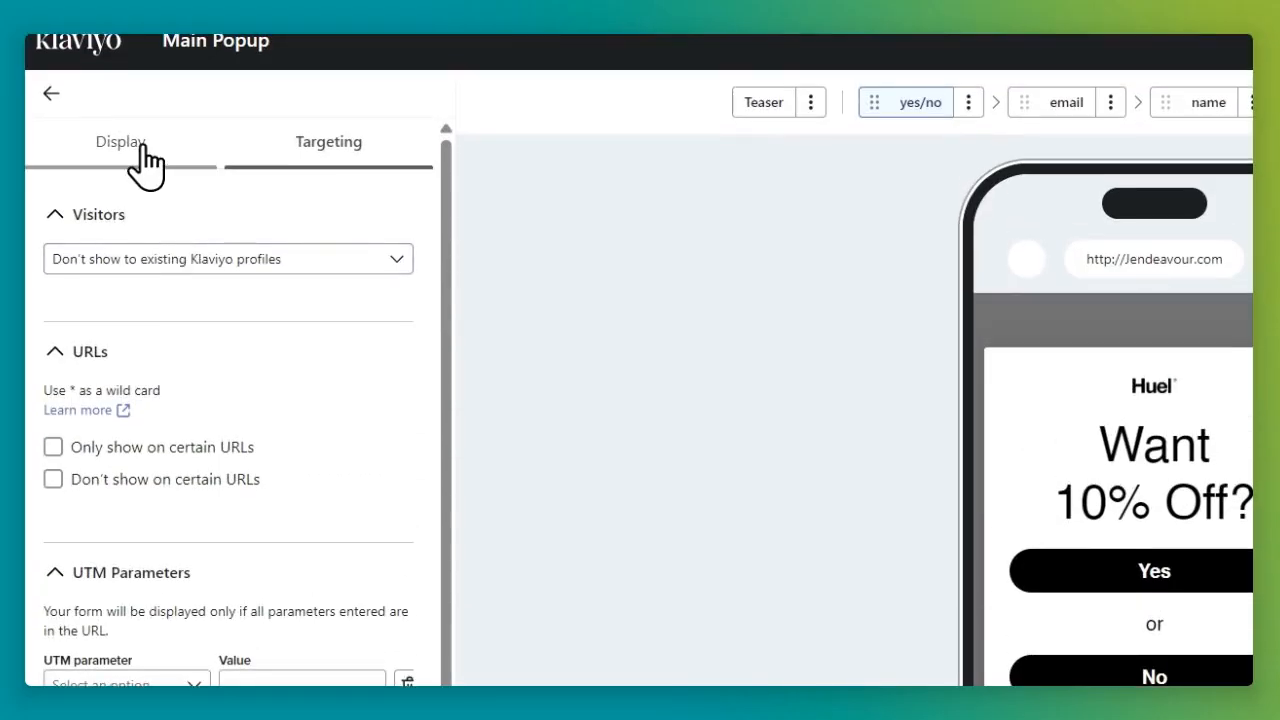
{"action": "left_click", "coordinate": [145, 162]}
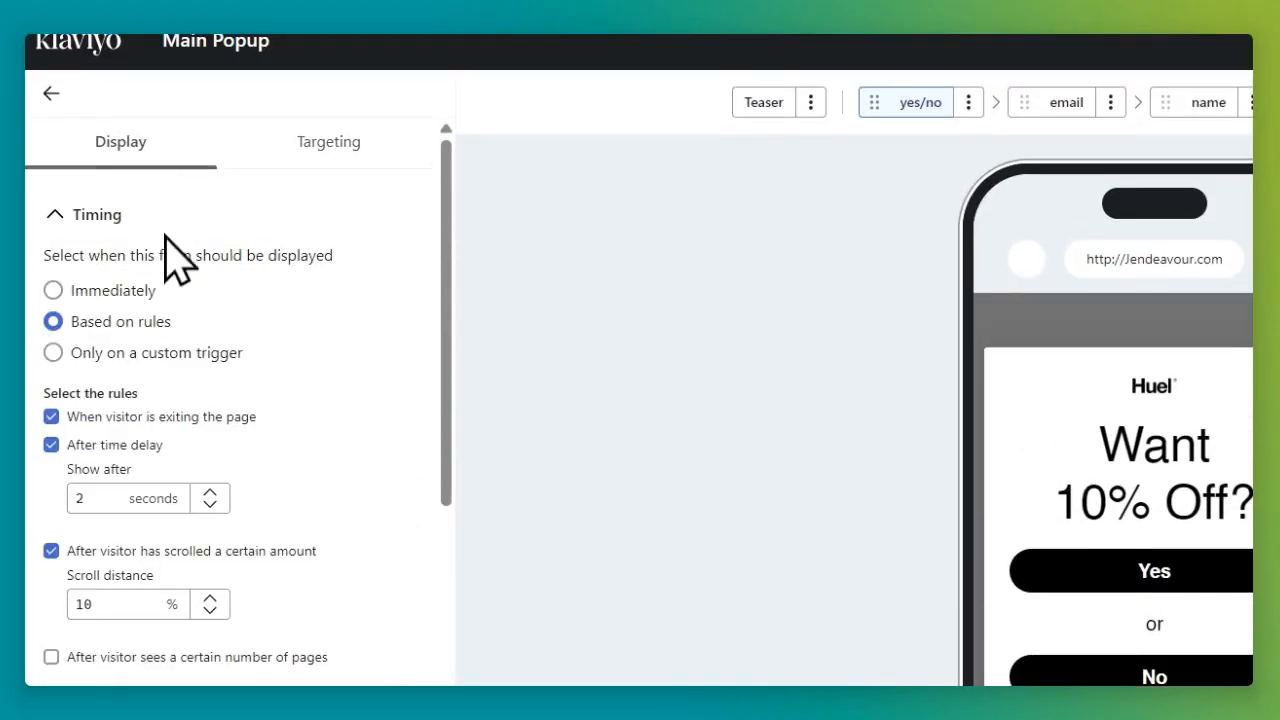
{"action": "scroll", "coordinate": [200, 449], "scroll_direction": "down", "scroll_amount": 10}
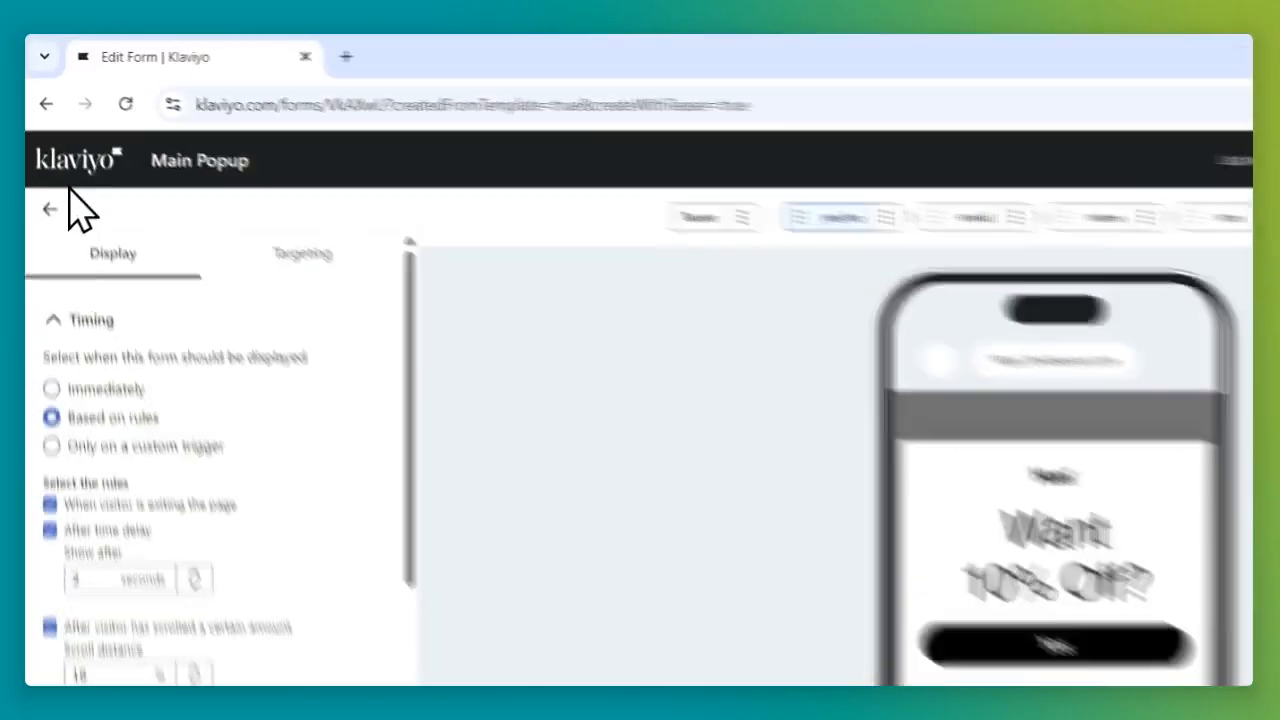
Step: Leave the targeting and behavior settings and start publishing the Main Popup form
{"action": "left_click", "coordinate": [51, 93]}
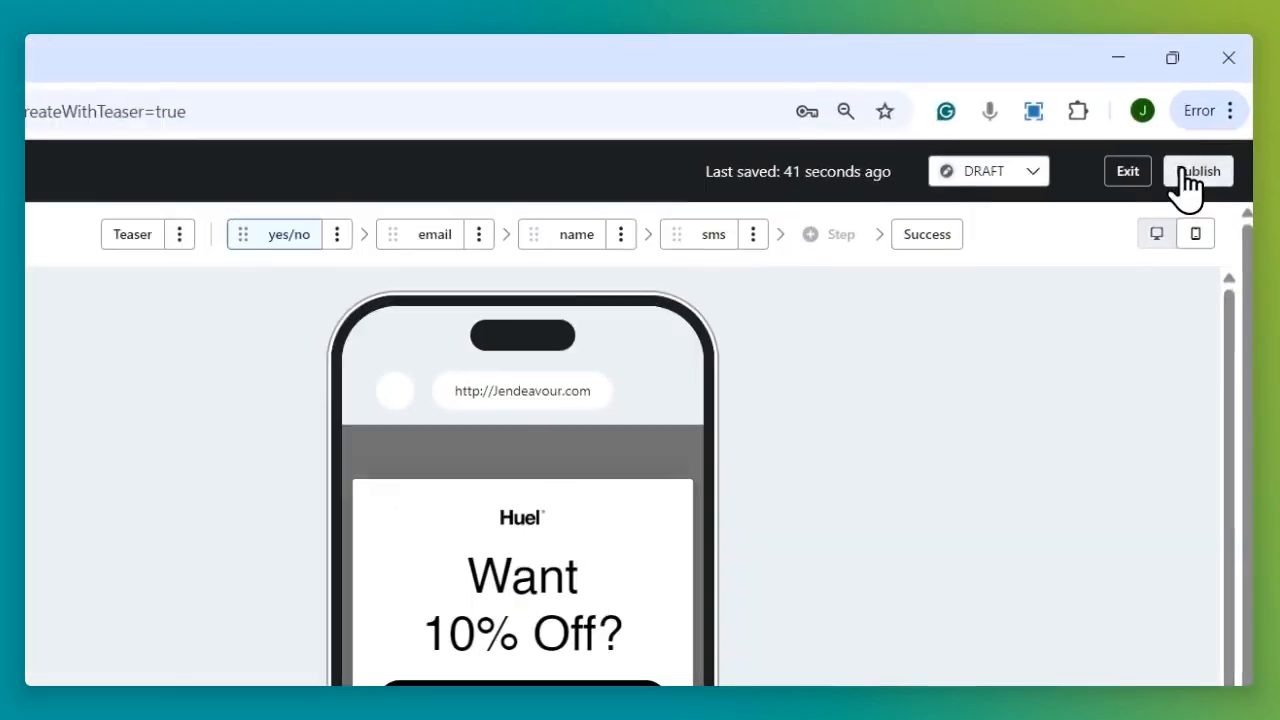
{"action": "left_click", "coordinate": [1208, 127]}
{"action": "left_click", "coordinate": [990, 130]}
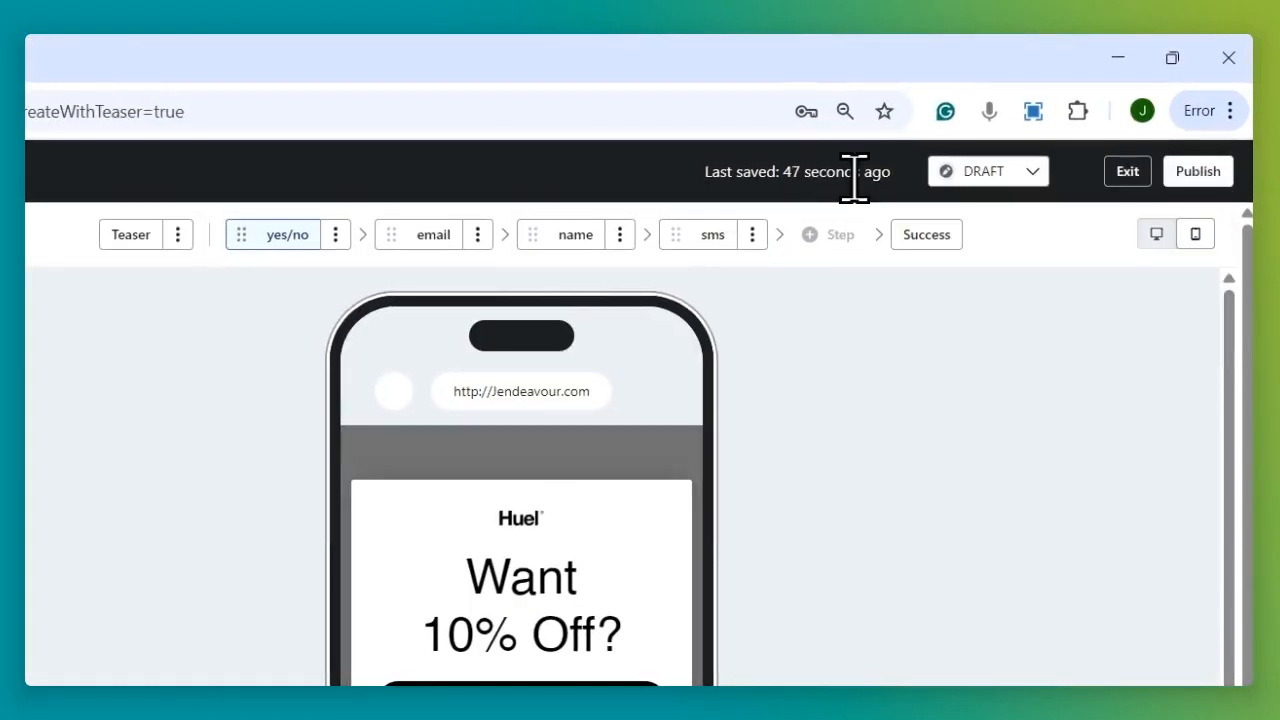